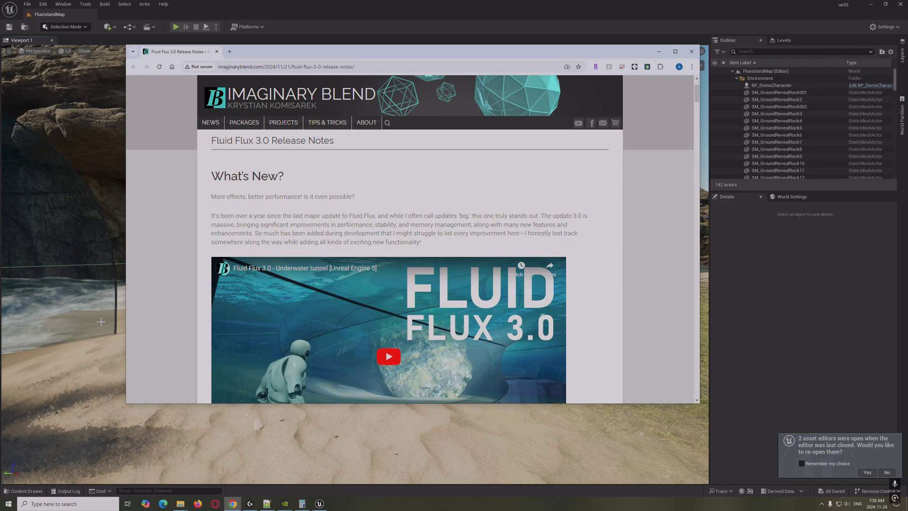
- Read through the Fluid Flux 3.0 release notes, covering the demo, project update, installation and underwater glass sections
{"action": "scroll", "coordinate": [205, 236], "scroll_direction": "down", "scroll_amount": 2}
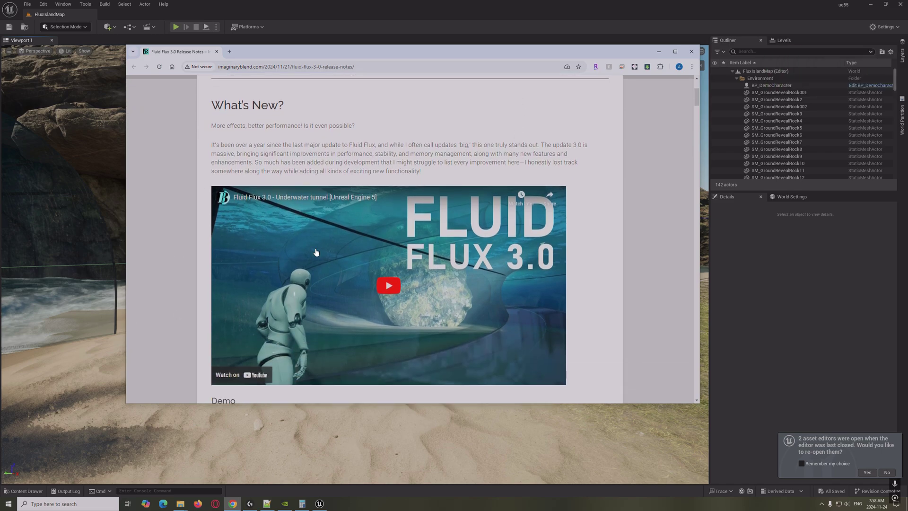
{"action": "scroll", "coordinate": [189, 233], "scroll_direction": "down", "scroll_amount": 5}
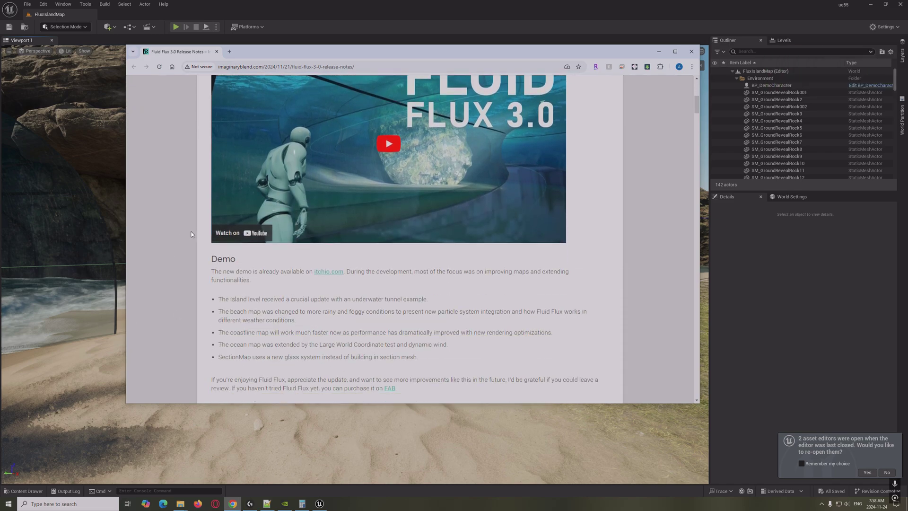
{"action": "scroll", "coordinate": [191, 234], "scroll_direction": "down", "scroll_amount": 8}
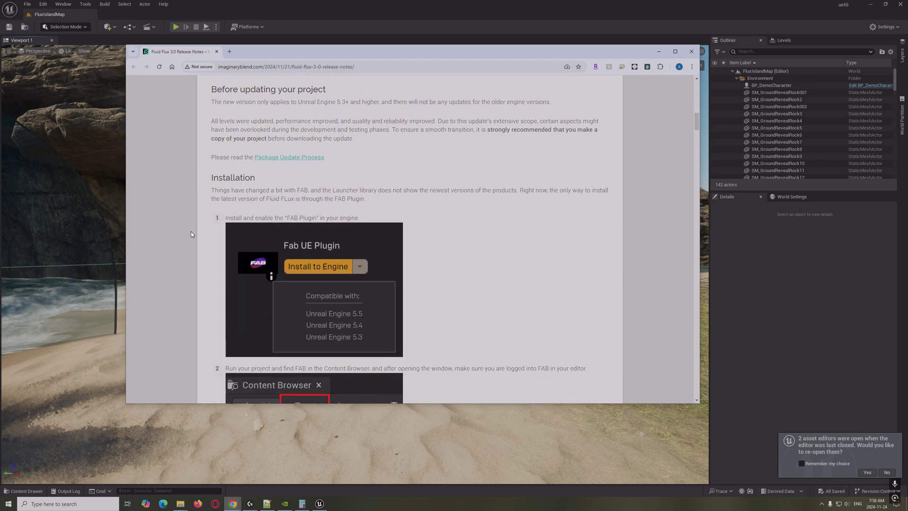
{"action": "scroll", "coordinate": [191, 234], "scroll_direction": "down", "scroll_amount": 2}
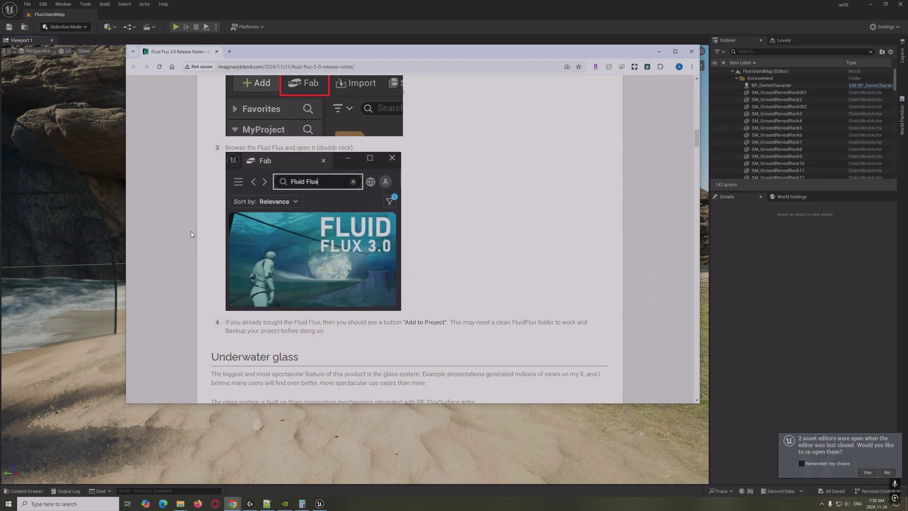
{"action": "scroll", "coordinate": [191, 234], "scroll_direction": "down", "scroll_amount": 4}
{"action": "left_click_drag", "start_coordinate": [314, 56], "coordinate": [298, 79]}
- Switch to Unreal Editor and open the Fab window over the level viewport
{"action": "left_click", "coordinate": [263, 6]}
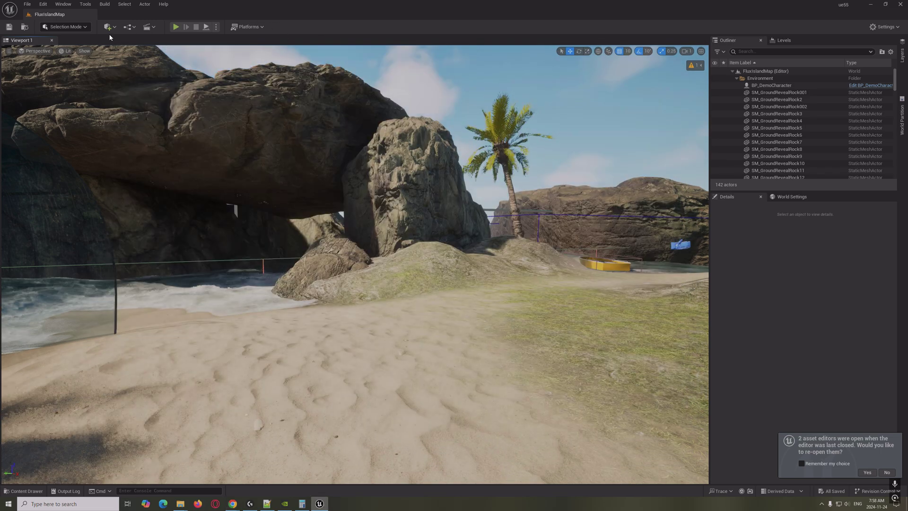
{"action": "left_click", "coordinate": [63, 4]}
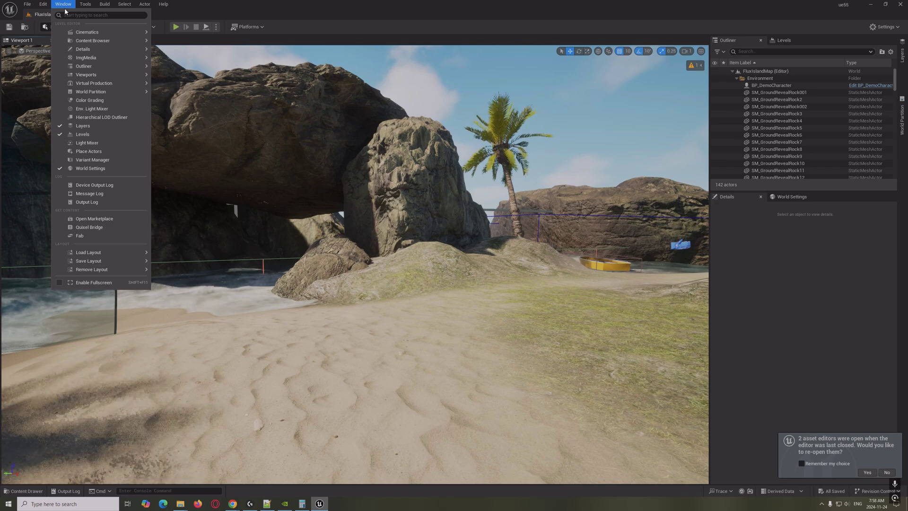
{"action": "left_click", "coordinate": [86, 235]}
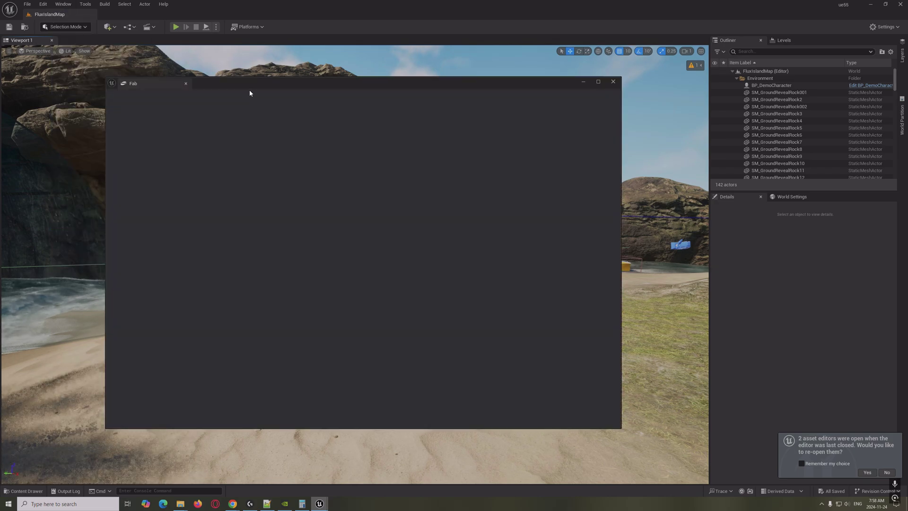
{"action": "left_click_drag", "start_coordinate": [249, 85], "coordinate": [229, 68]}
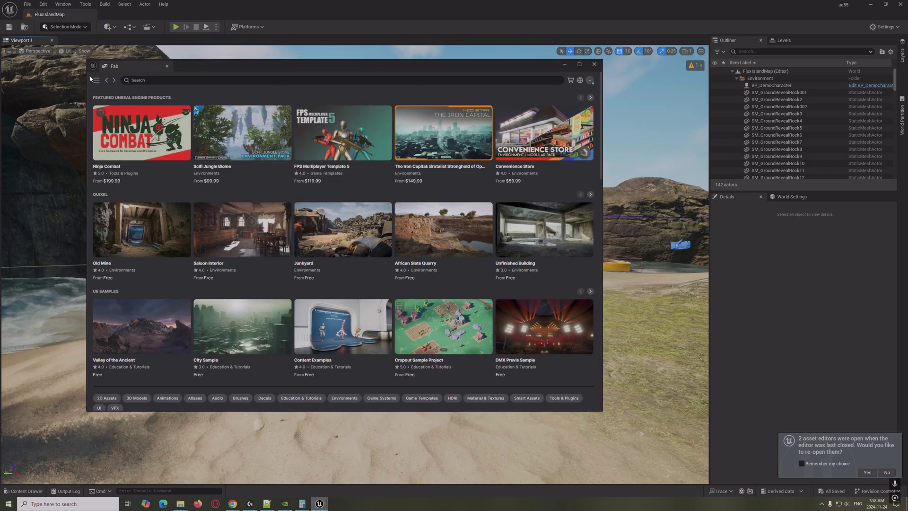
- Search Fab for "fluid flux", open the Fluid Flux product and look over its description and supported formats
{"action": "left_click", "coordinate": [190, 81]}
{"action": "type", "text": "fluid flux"}
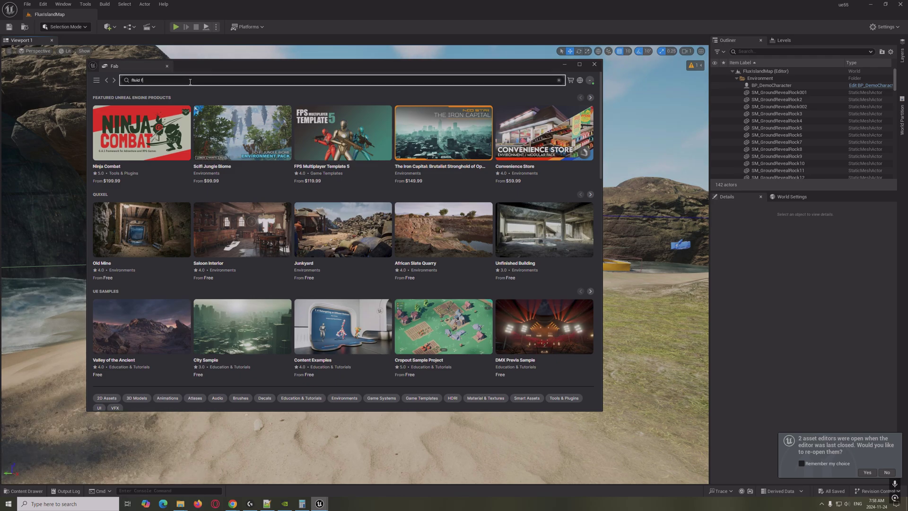
{"action": "key", "text": "Return"}
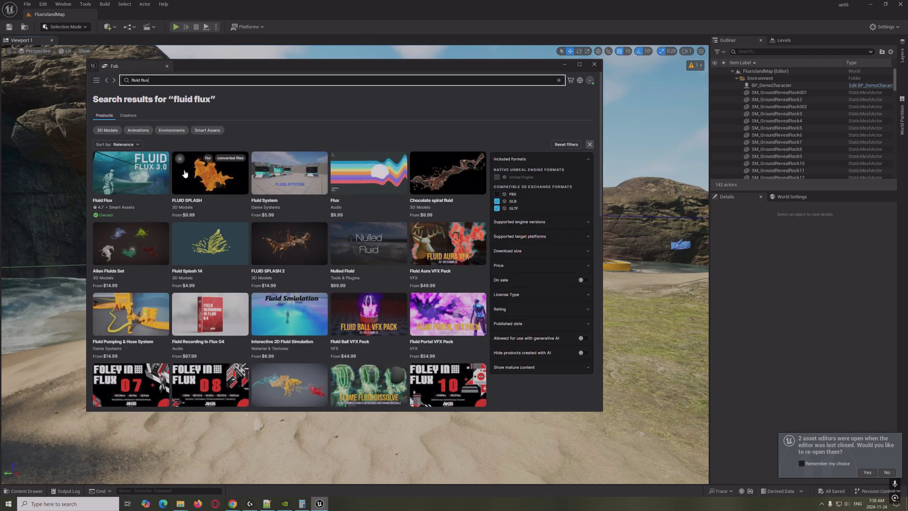
{"action": "left_click", "coordinate": [159, 177]}
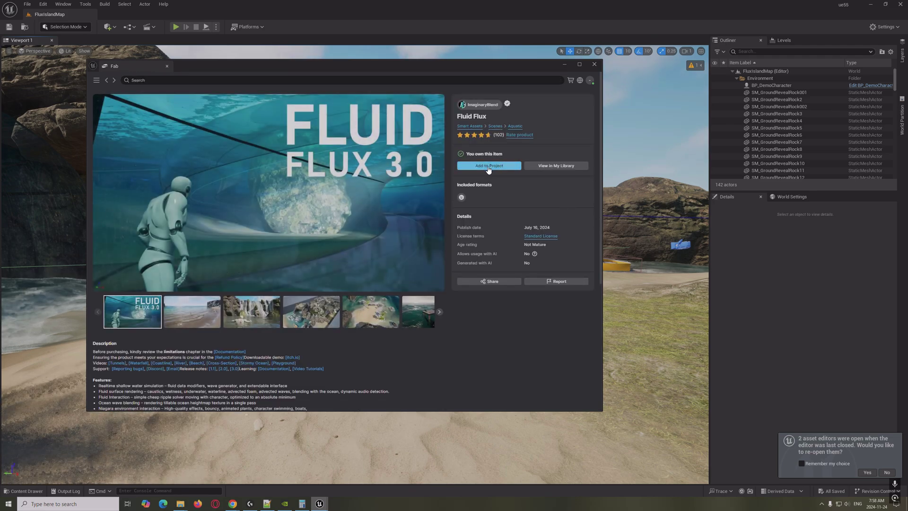
{"action": "scroll", "coordinate": [258, 318], "scroll_direction": "down", "scroll_amount": 3}
{"action": "scroll", "coordinate": [258, 318], "scroll_direction": "down", "scroll_amount": 3}
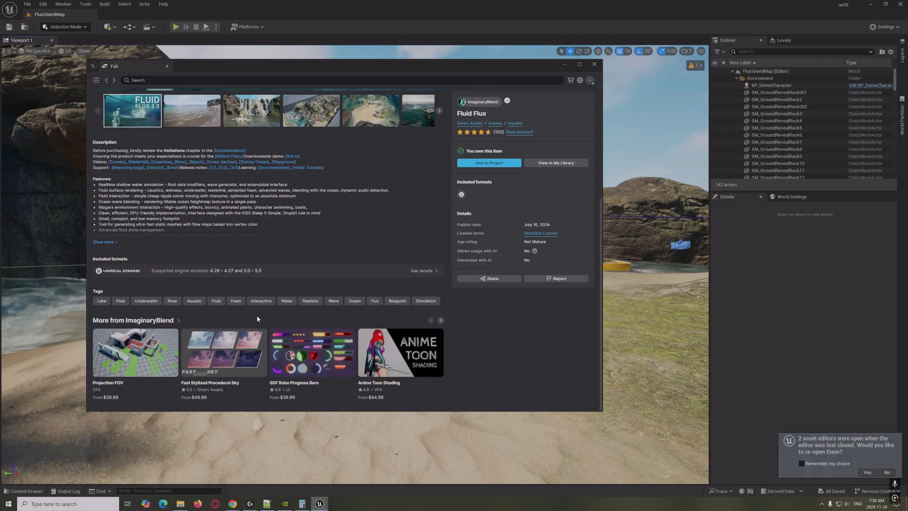
{"action": "scroll", "coordinate": [210, 256], "scroll_direction": "up", "scroll_amount": 6}
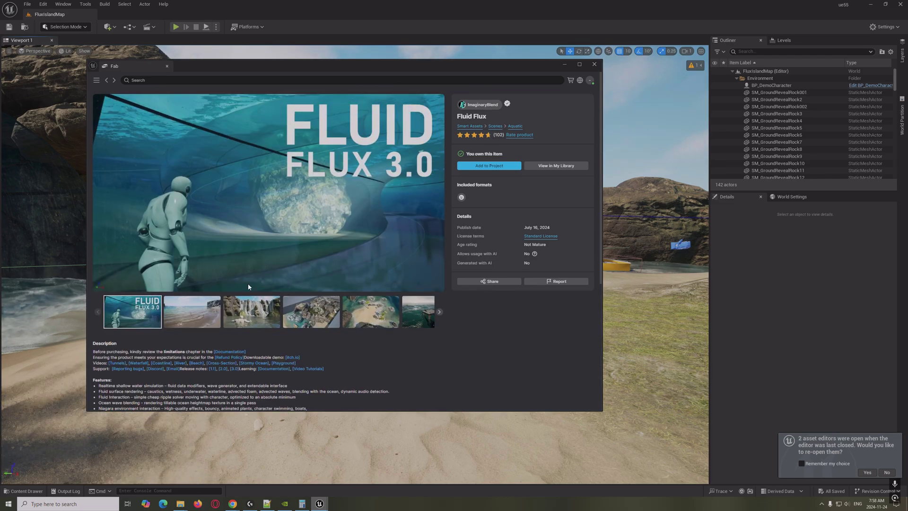
{"action": "mouse_move", "coordinate": [503, 69]}
{"action": "left_mouse_down"}
{"action": "mouse_move", "coordinate": [545, 99]}
{"action": "mouse_move", "coordinate": [510, 70]}
{"action": "left_mouse_up"}
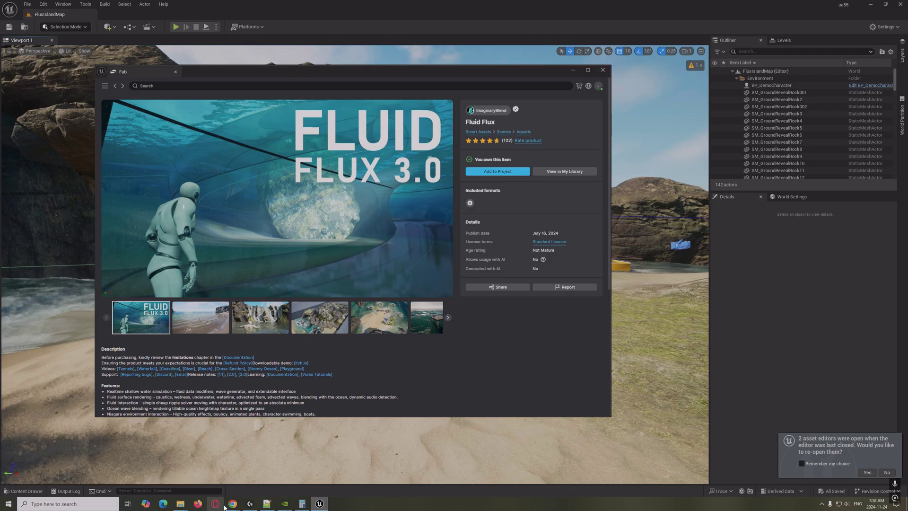
- Switch to Chrome to read the Underwater glass section of the release notes, and close the Fab window back in Unreal Editor
{"action": "mouse_move", "coordinate": [232, 504]}
{"action": "left_click", "coordinate": [272, 466]}
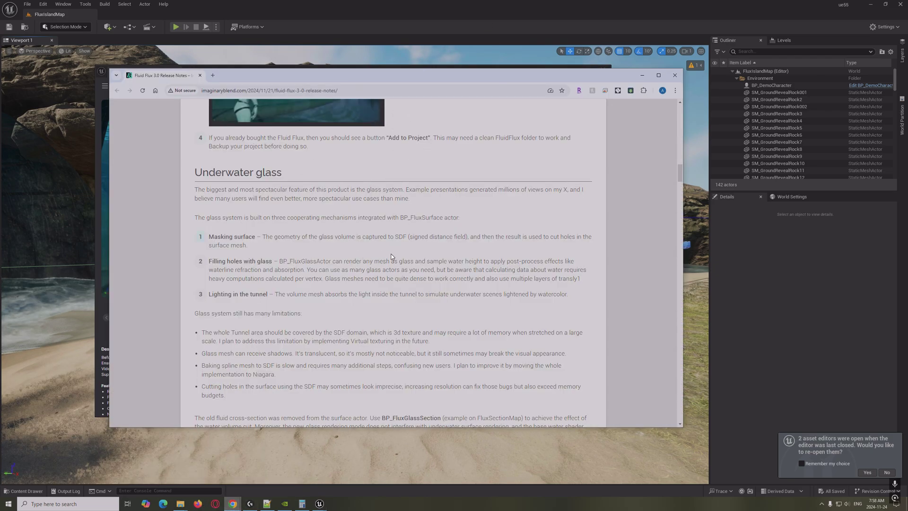
{"action": "scroll", "coordinate": [391, 257], "scroll_direction": "down", "scroll_amount": 4}
{"action": "scroll", "coordinate": [391, 256], "scroll_direction": "up", "scroll_amount": 6}
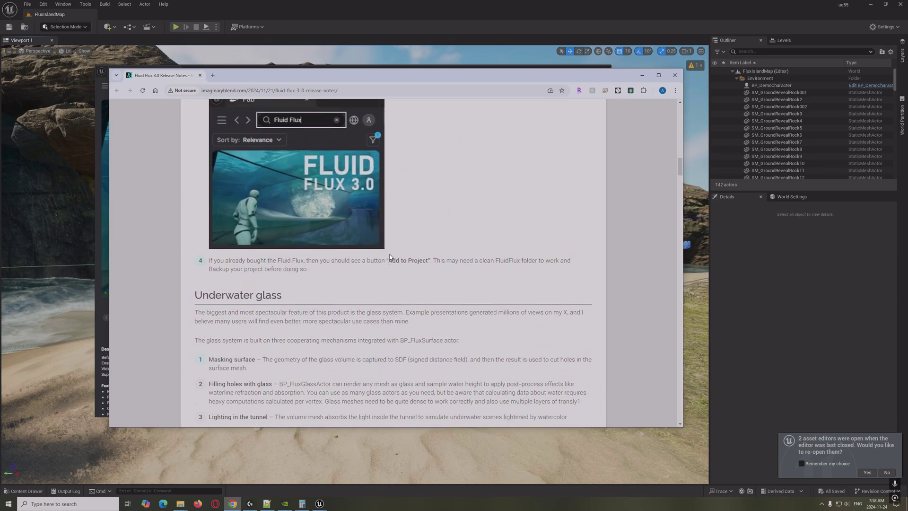
{"action": "scroll", "coordinate": [391, 256], "scroll_direction": "down", "scroll_amount": 6}
{"action": "scroll", "coordinate": [390, 257], "scroll_direction": "down", "scroll_amount": 2}
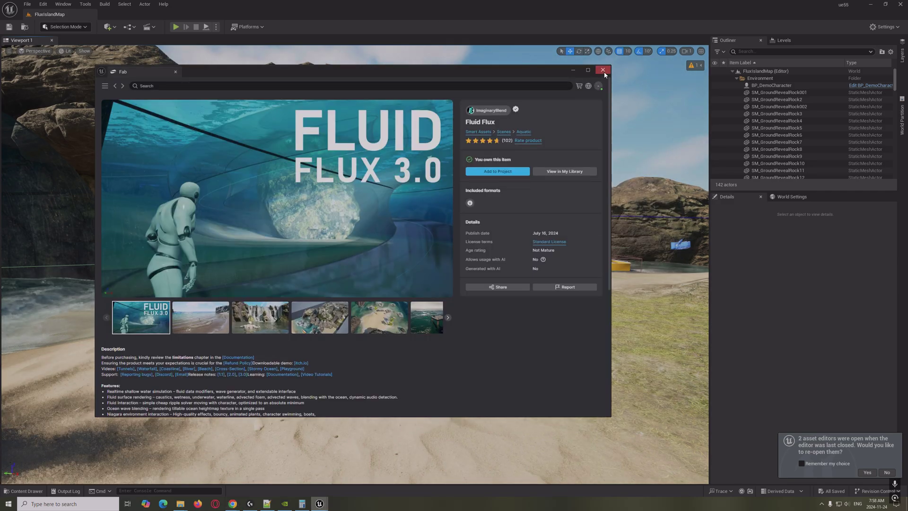
{"action": "left_click", "coordinate": [603, 72]}
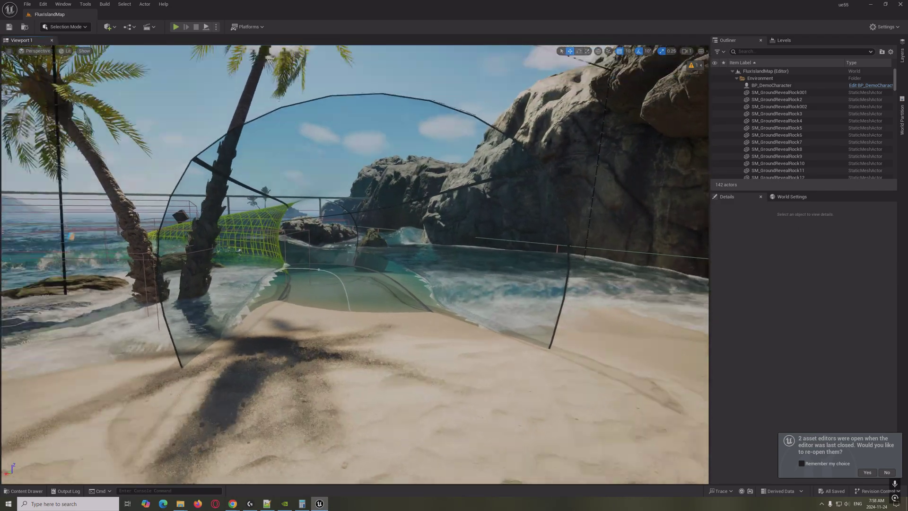
- Play FluxIslandMap in the viewport and run the character along the beach and into the glass tunnel to inspect the water
{"action": "key", "text": "g"}
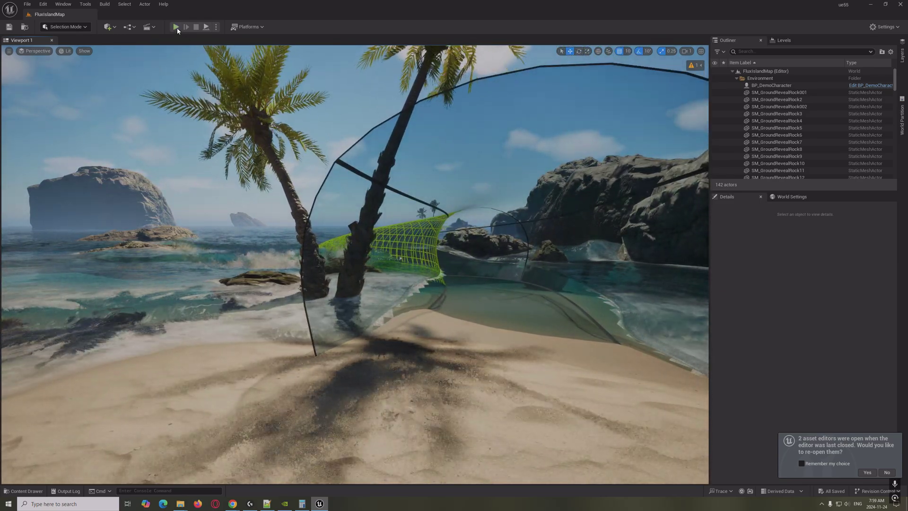
{"action": "left_click", "coordinate": [176, 27]}
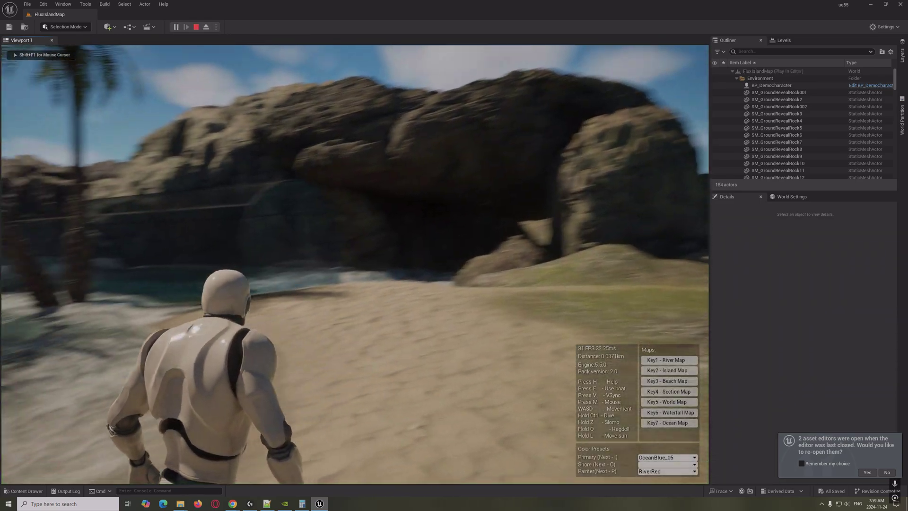
{"action": "key", "text": "w"}
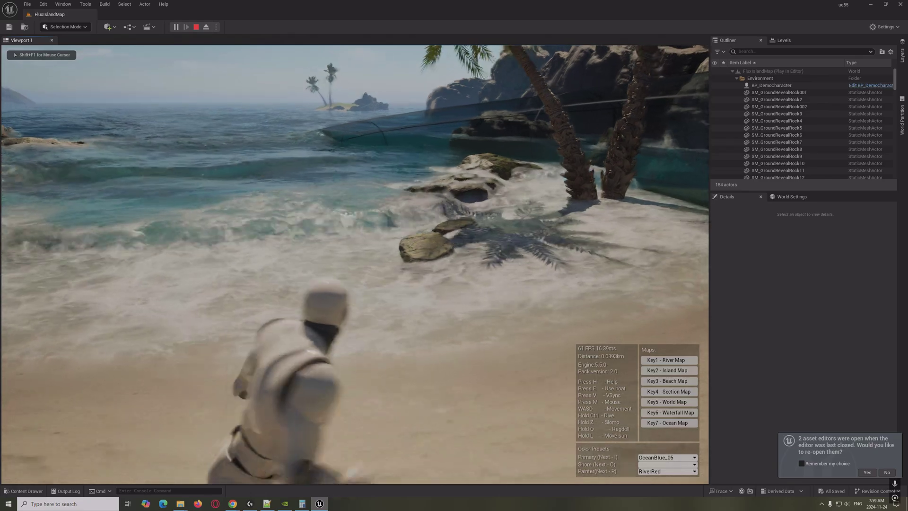
{"action": "key", "text": "w"}
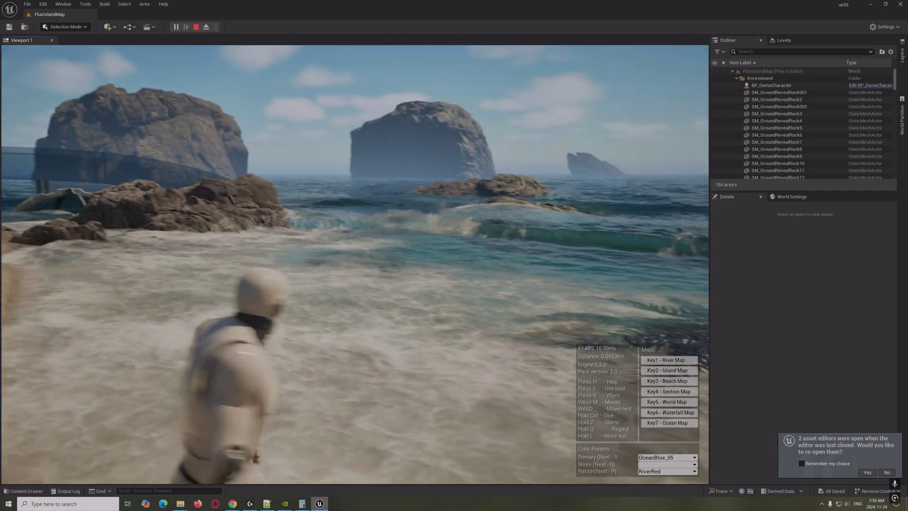
{"action": "key", "text": "w"}
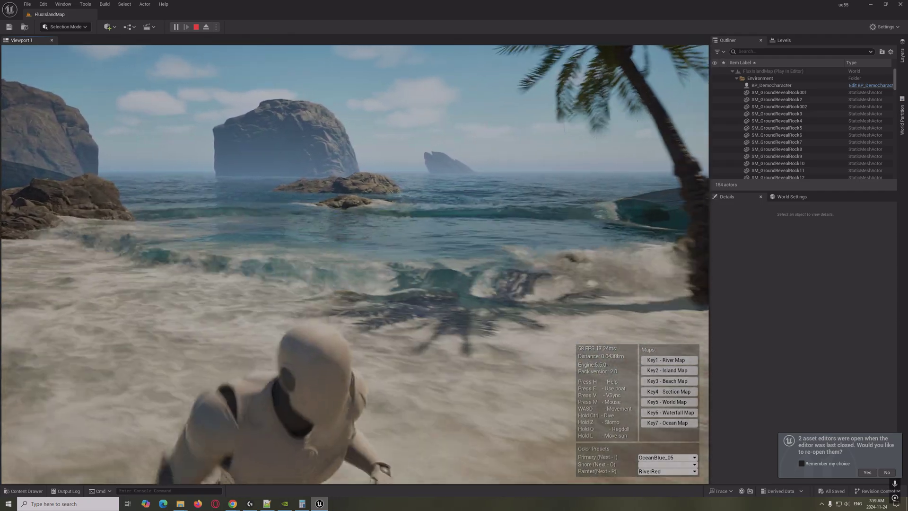
{"action": "key", "text": "w"}
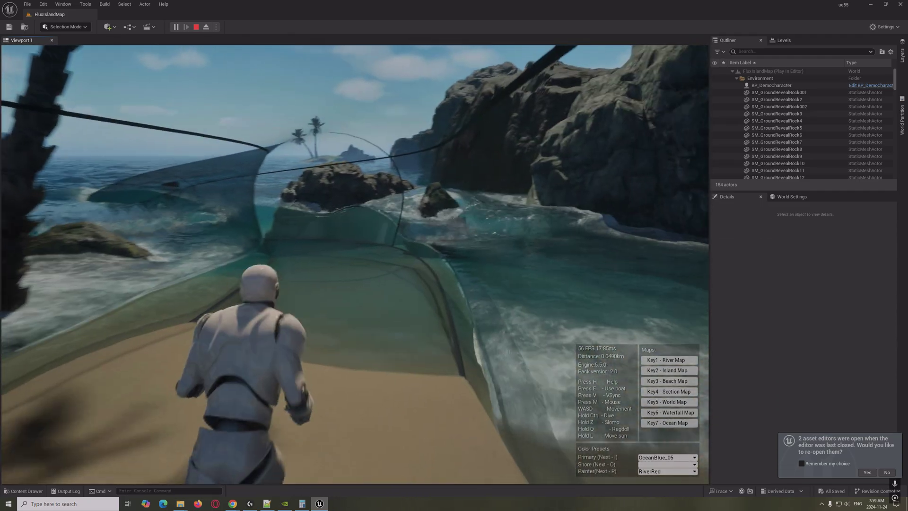
{"action": "key", "text": "w"}
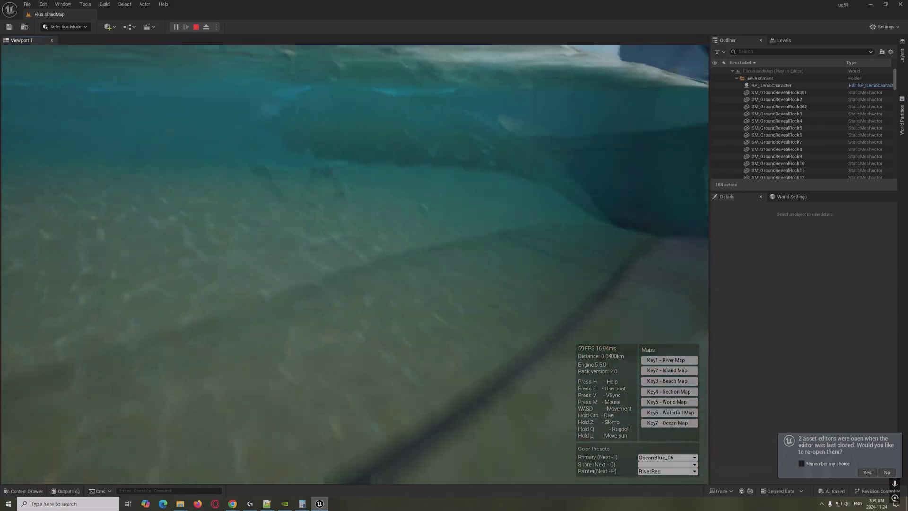
- Explore the underwater tunnel and the shore rocks with the character to inspect the water effects, and end the play session
{"action": "key", "text": "a"}
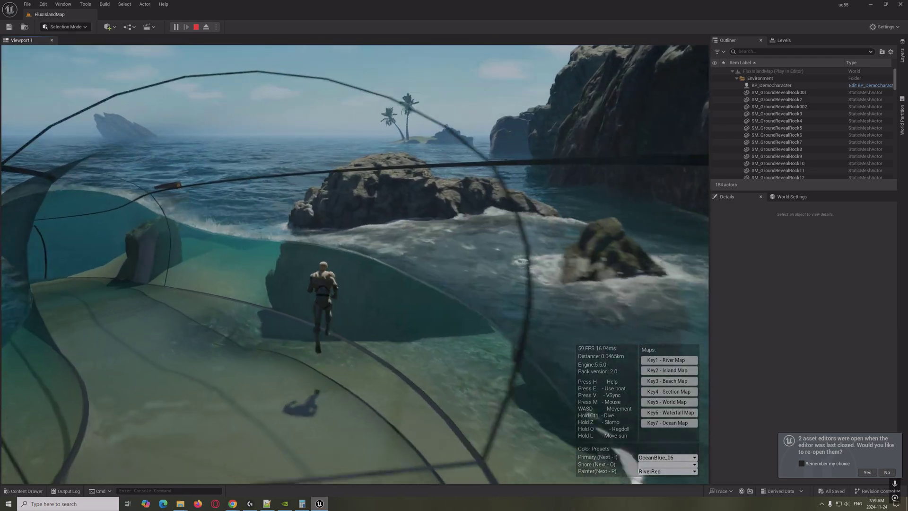
{"action": "key", "text": "w"}
{"action": "key", "text": "s"}
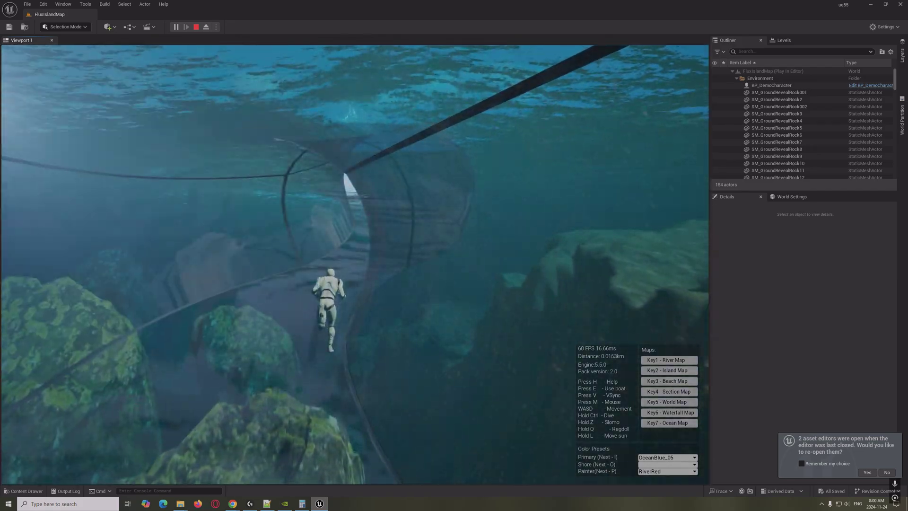
{"action": "key", "text": "w"}
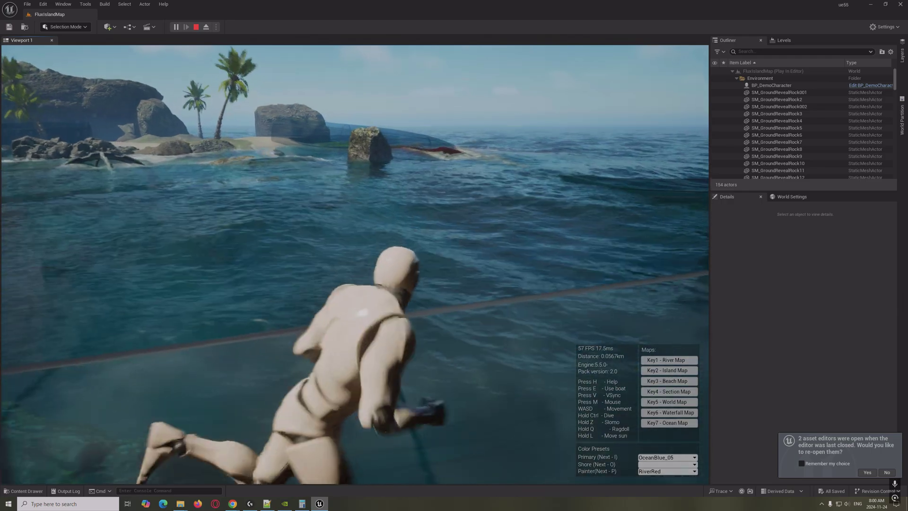
{"action": "key", "text": "w"}
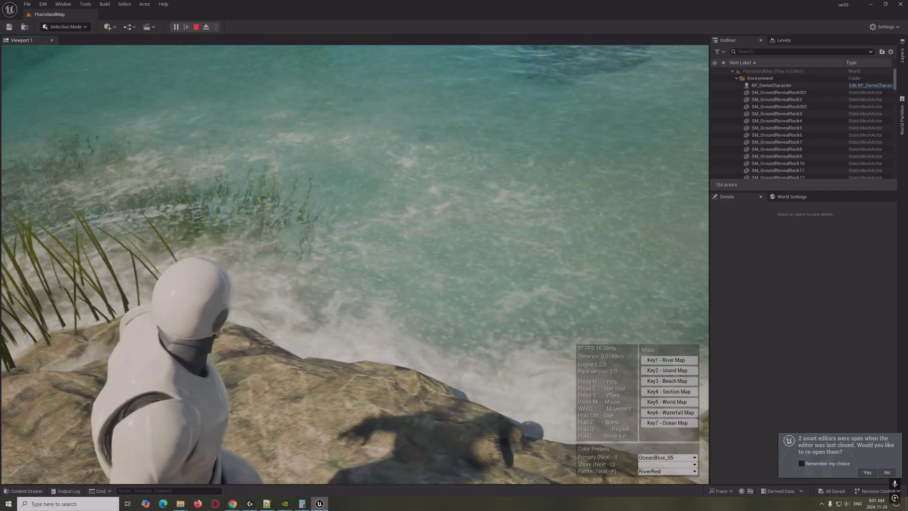
{"action": "key", "text": "Escape"}
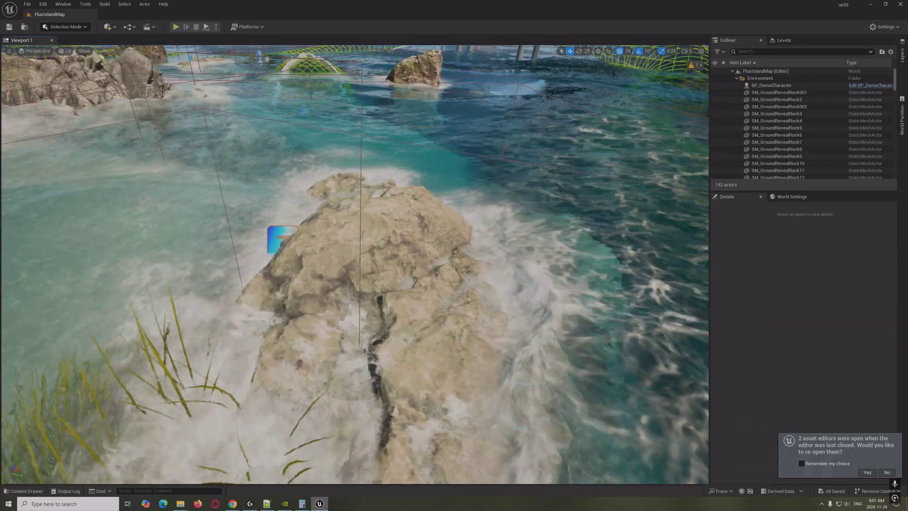
- Select the Niagara foam actor at the shore rock, focus on it, and set its Spawn Rate to 500
{"action": "left_click", "coordinate": [280, 240]}
{"action": "key", "text": "f"}
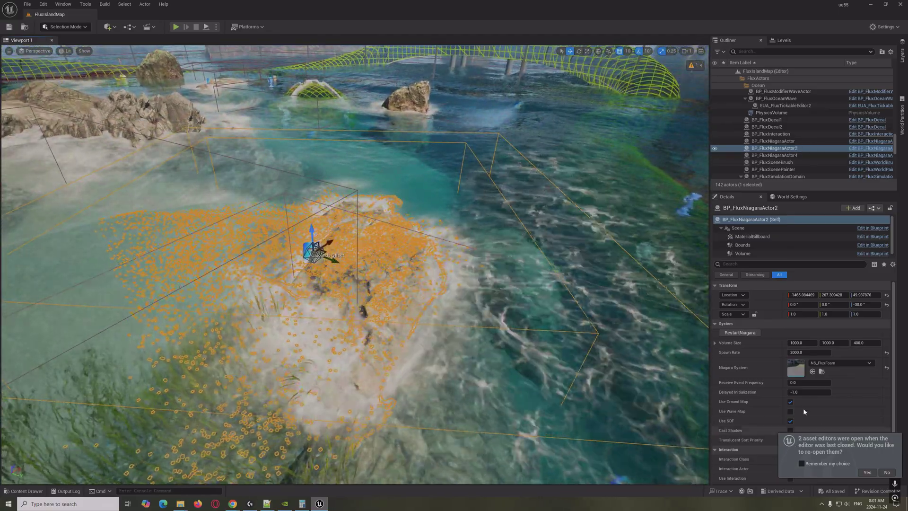
{"action": "right_click_drag", "start_coordinate": [426, 284], "coordinate": [383, 269]}
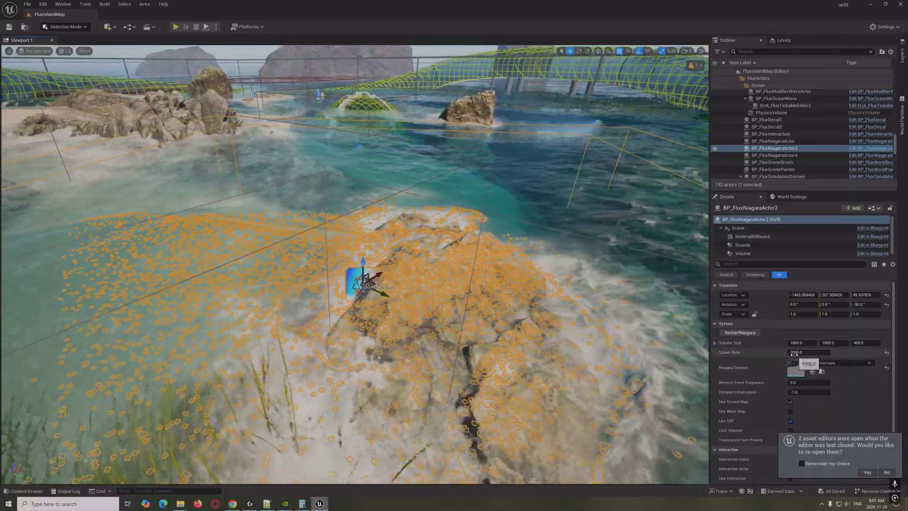
{"action": "left_click", "coordinate": [798, 352]}
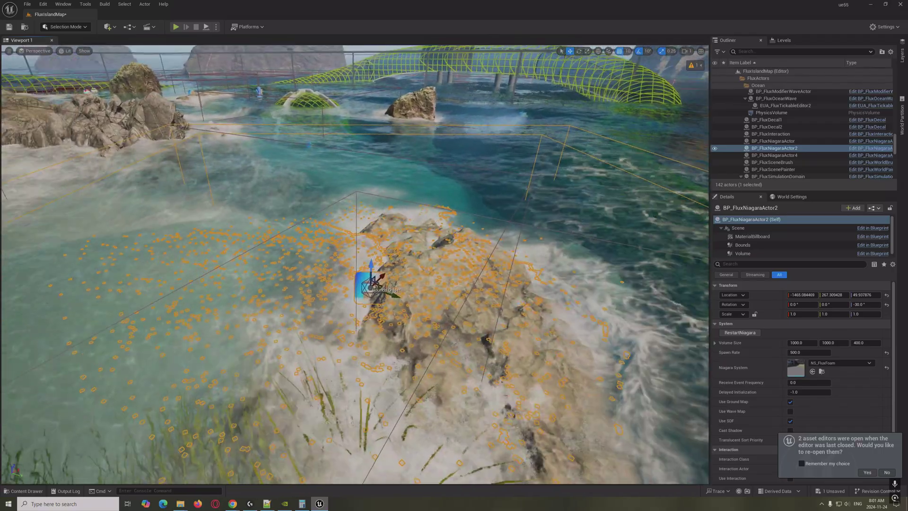
- Raise the foam actor's Spawn Rate to 5000, and further to 10000
{"action": "left_click", "coordinate": [794, 352]}
{"action": "type", "text": "0"}
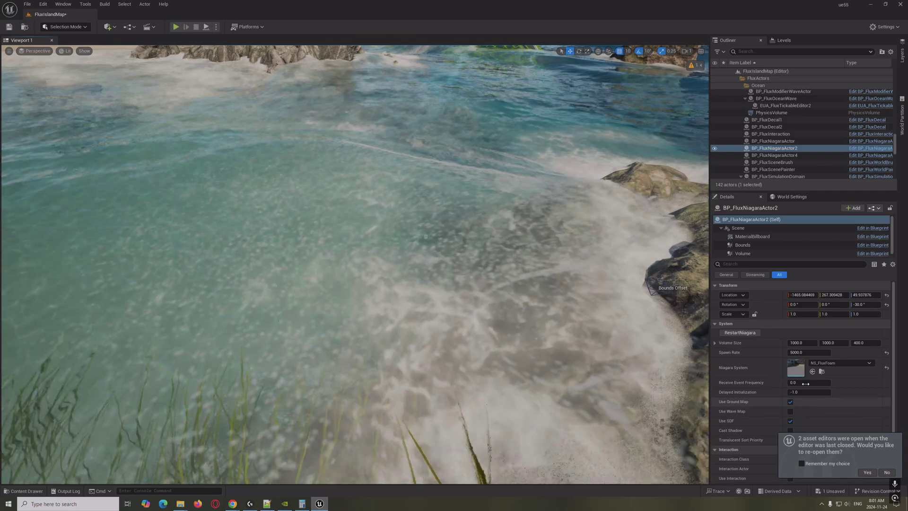
{"action": "left_click", "coordinate": [793, 354]}
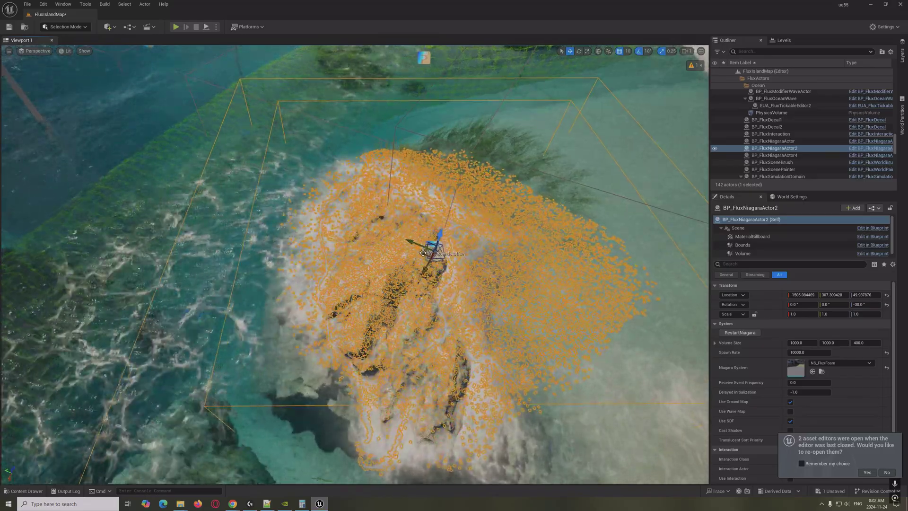
- Move the Niagara foam actor across the shore rock to about location X -1435, Y 387
{"action": "left_click_drag", "start_coordinate": [423, 253], "coordinate": [381, 285]}
{"action": "right_click_drag", "start_coordinate": [381, 285], "coordinate": [729, 342]}
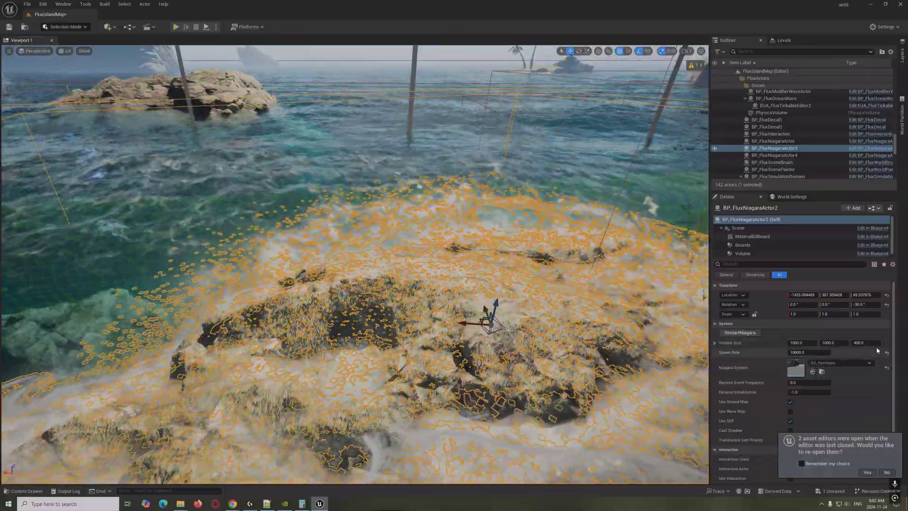
{"action": "right_click_drag", "start_coordinate": [473, 302], "coordinate": [414, 334]}
- Play the level, swim the character to the rock to inspect the foam particles around it, and end the play session
{"action": "left_click", "coordinate": [175, 27]}
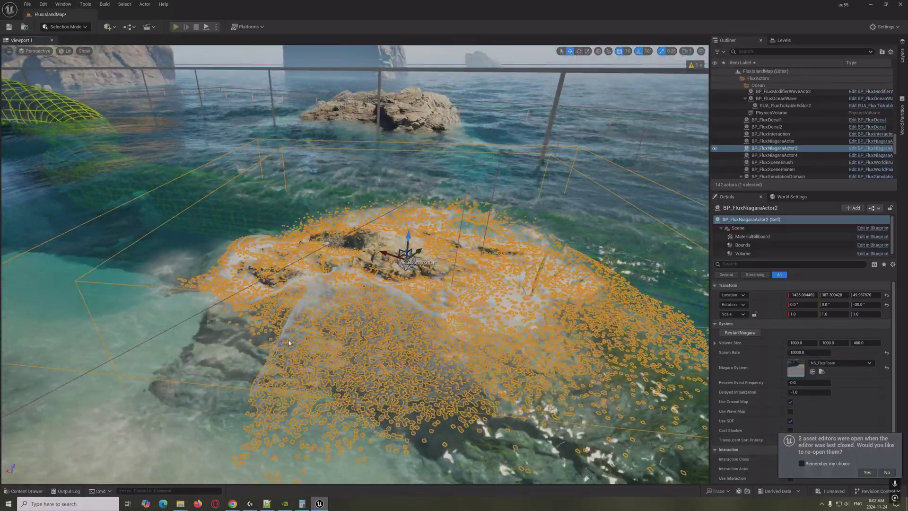
{"action": "left_click", "coordinate": [422, 342]}
{"action": "key", "text": "w"}
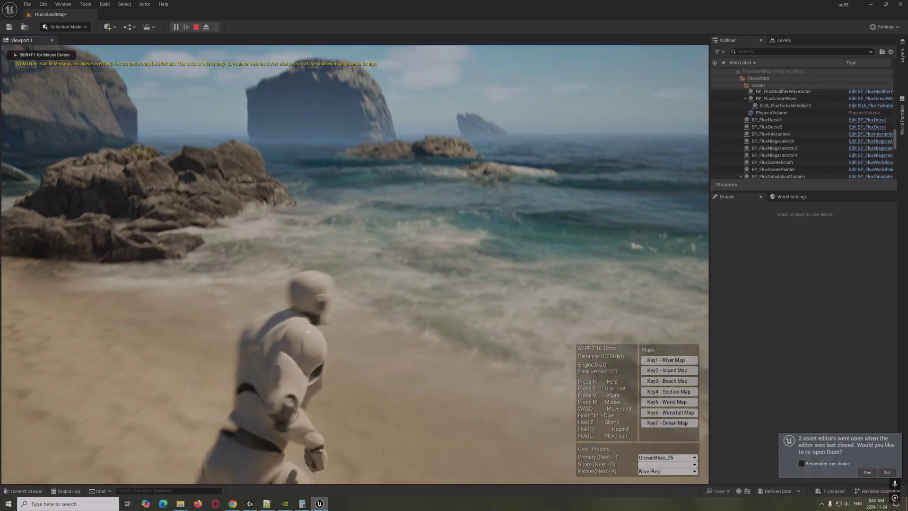
{"action": "key", "text": "space"}
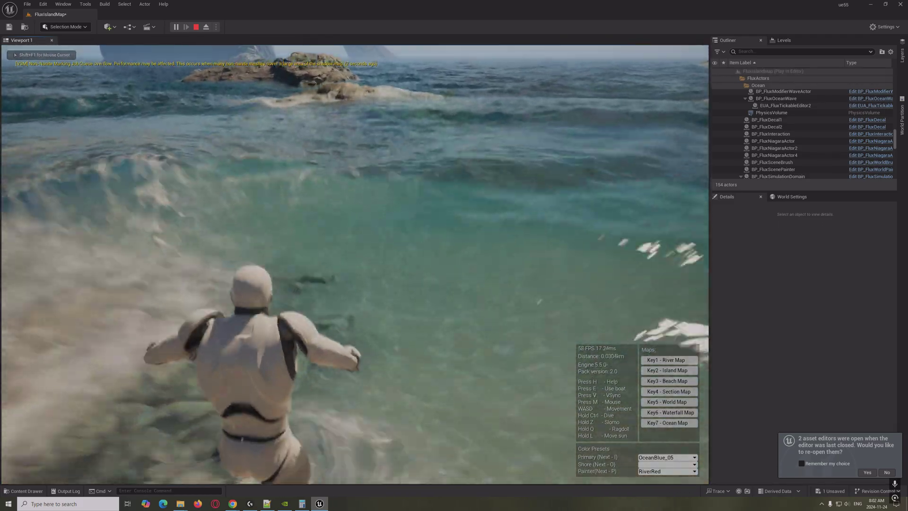
{"action": "key", "text": "w"}
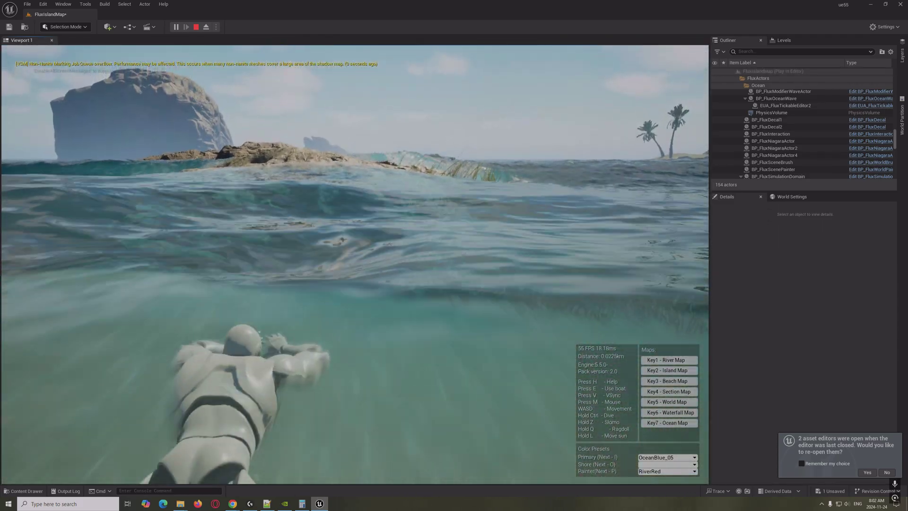
{"action": "key", "text": "w"}
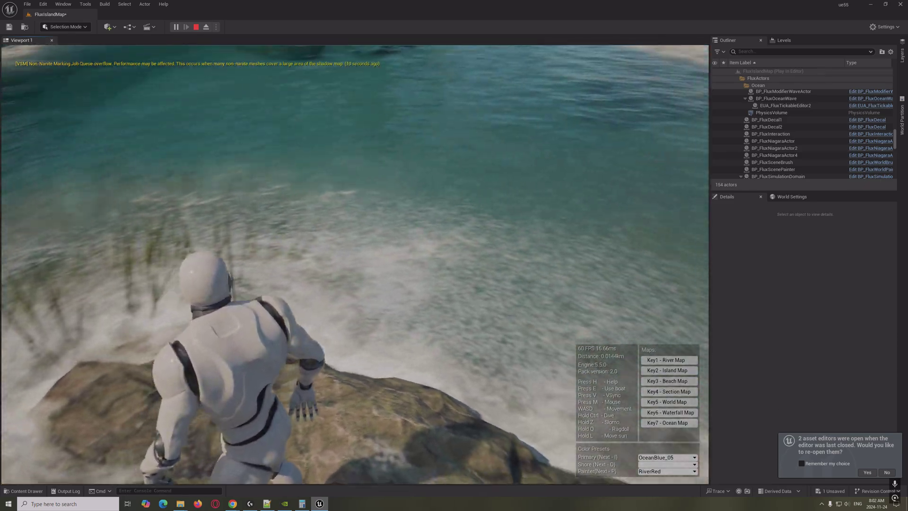
{"action": "key", "text": "a"}
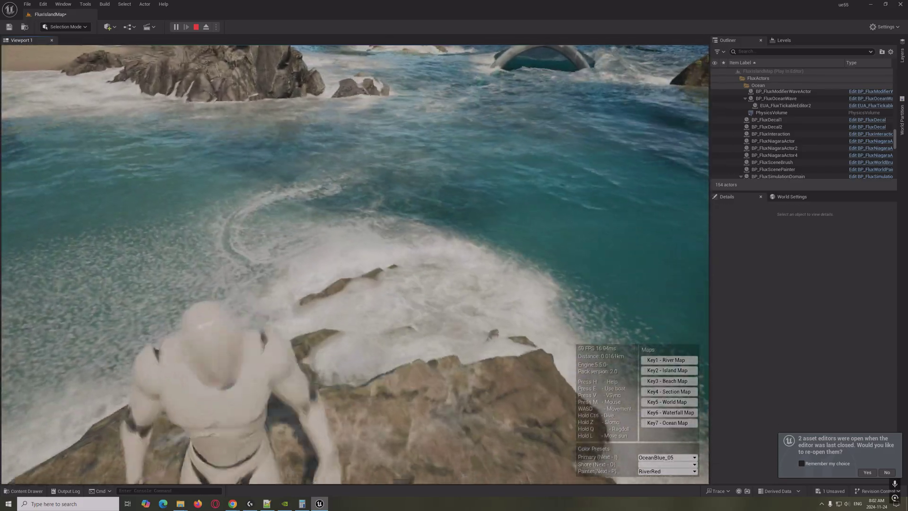
{"action": "key", "text": "Escape"}
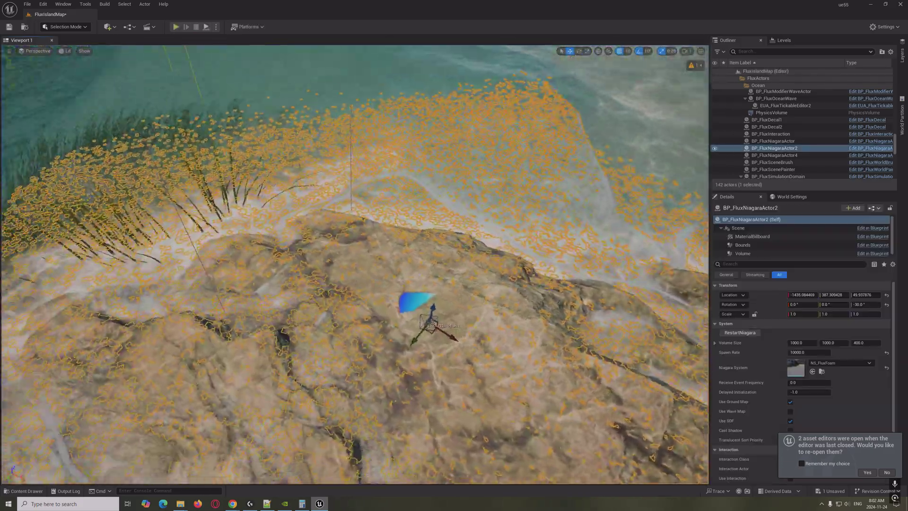
- Search the project content for "decal" with the Level filter turned off
{"action": "scroll", "coordinate": [355, 265], "scroll_direction": "down", "scroll_amount": 10}
{"action": "right_click_drag", "start_coordinate": [355, 264], "coordinate": [444, 239]}
{"action": "key", "text": "s"}
{"action": "key", "text": "w"}
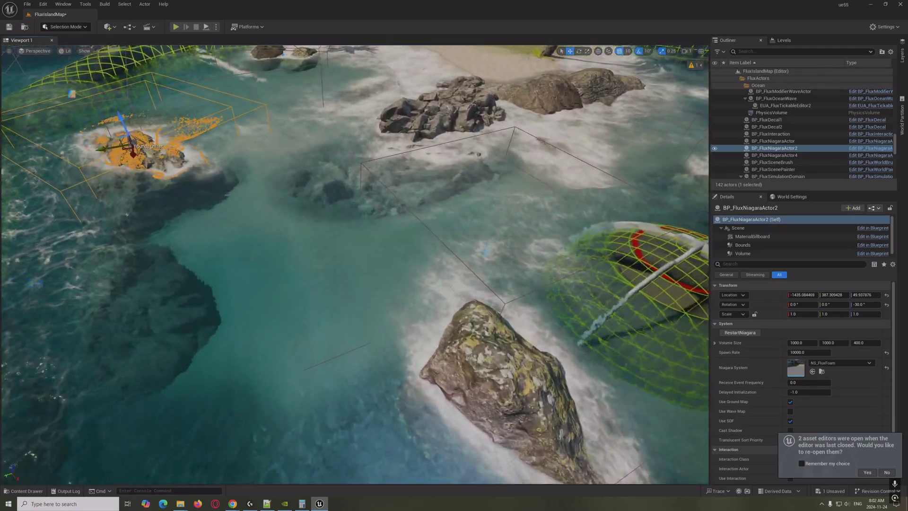
{"action": "left_click", "coordinate": [30, 490]}
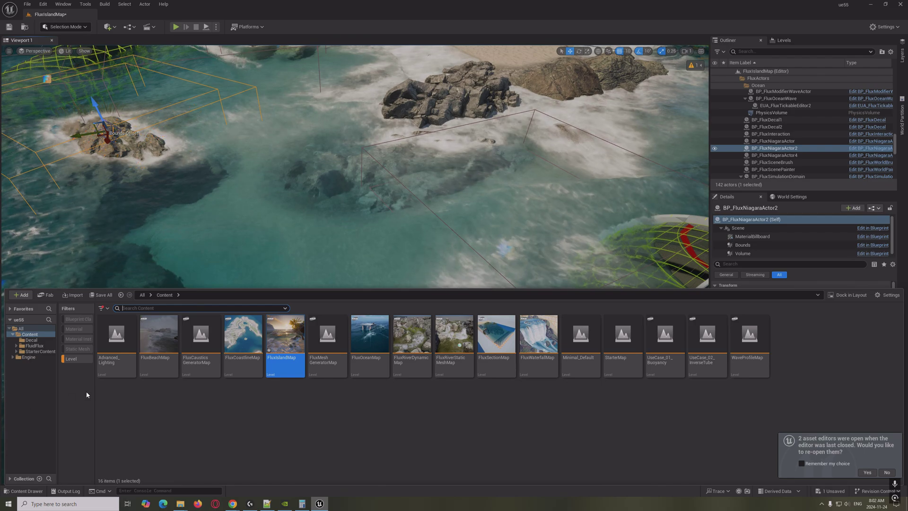
{"action": "left_click", "coordinate": [152, 308]}
{"action": "type", "text": "decal"}
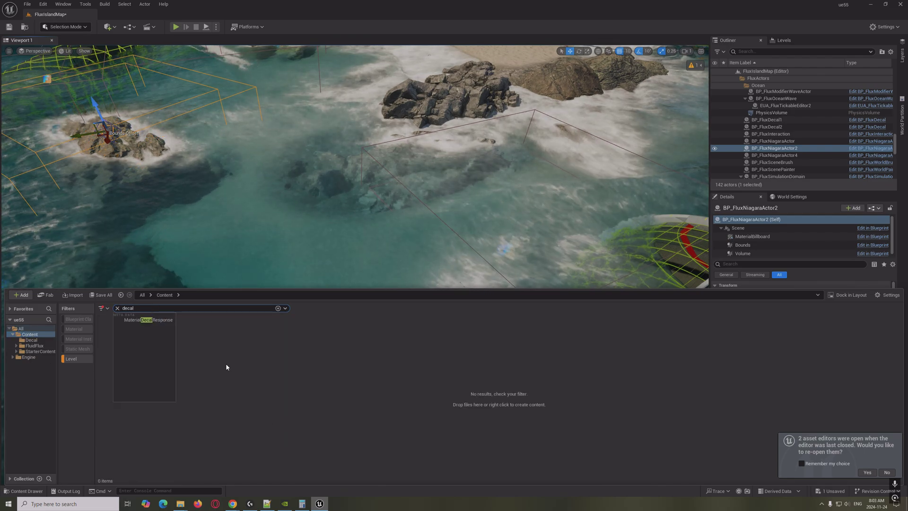
{"action": "left_click", "coordinate": [71, 358]}
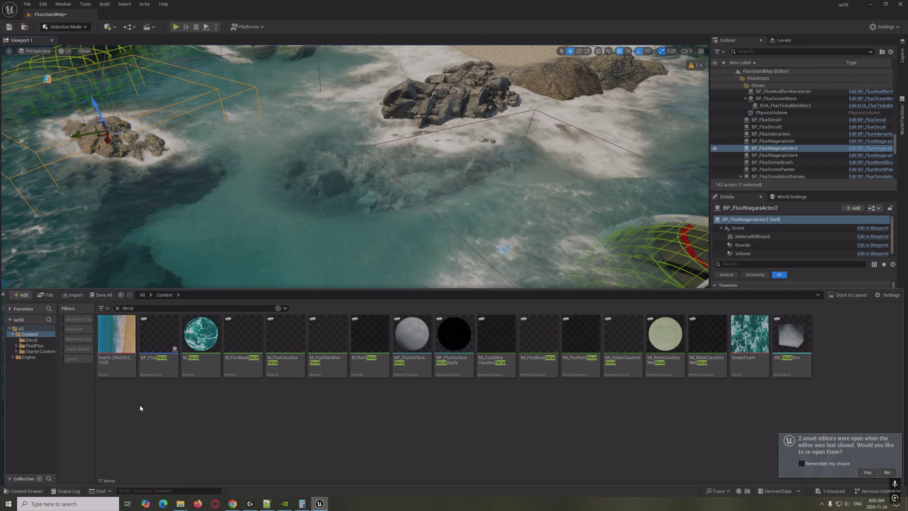
- Place a BP_FluxDecal in the water between the rocks and move it to location 120, -200, 60
{"action": "mouse_move", "coordinate": [149, 342]}
{"action": "left_click_drag", "start_coordinate": [148, 342], "coordinate": [259, 230]}
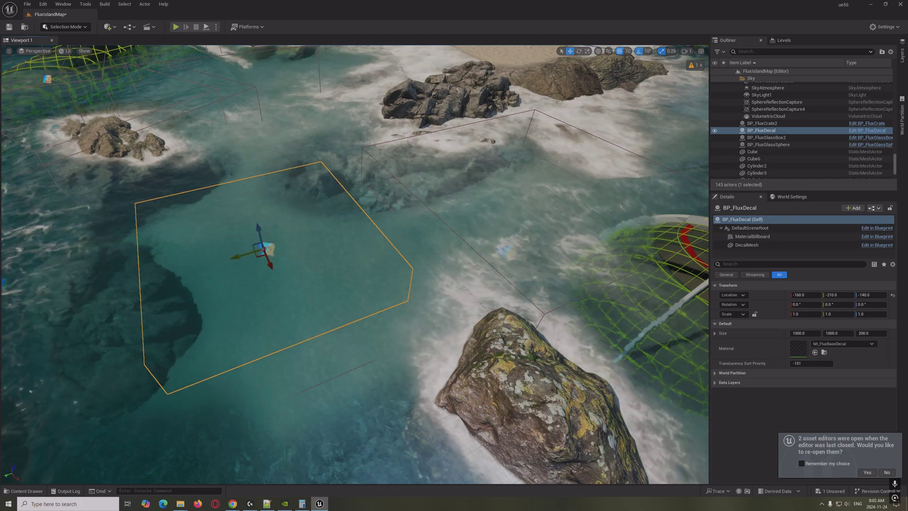
{"action": "right_click_drag", "start_coordinate": [591, 331], "coordinate": [500, 217]}
{"action": "key", "text": "s"}
{"action": "left_click_drag", "start_coordinate": [348, 309], "coordinate": [348, 258]}
{"action": "key", "text": "w"}
{"action": "right_click_drag", "start_coordinate": [349, 259], "coordinate": [212, 317]}
{"action": "key", "text": "w"}
{"action": "key", "text": "s"}
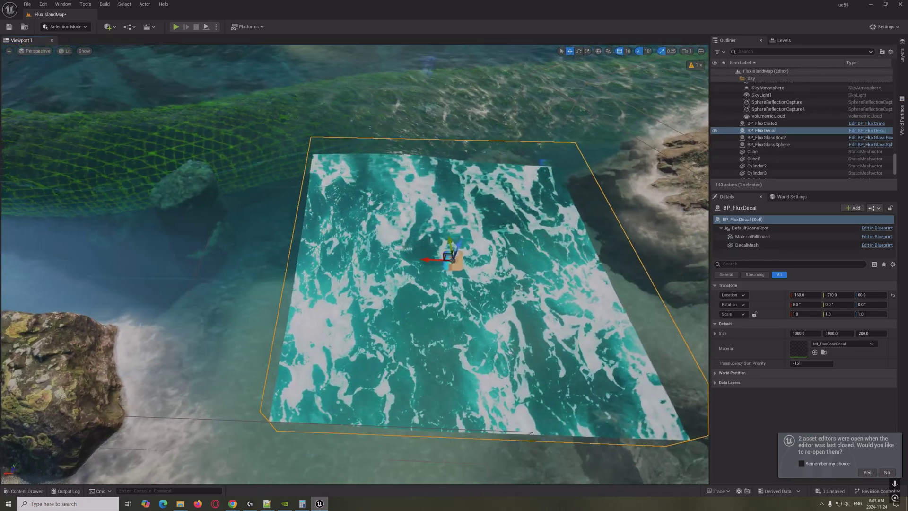
{"action": "left_click_drag", "start_coordinate": [449, 258], "coordinate": [371, 253]}
{"action": "right_click_drag", "start_coordinate": [371, 253], "coordinate": [491, 253]}
{"action": "key", "text": "a"}
{"action": "right_click_drag", "start_coordinate": [350, 302], "coordinate": [350, 286]}
- Find the beach texture in the content and assign it as the DecalMap of MI_FluxBaseDecal, keeping the decal in view
{"action": "left_click", "coordinate": [23, 491]}
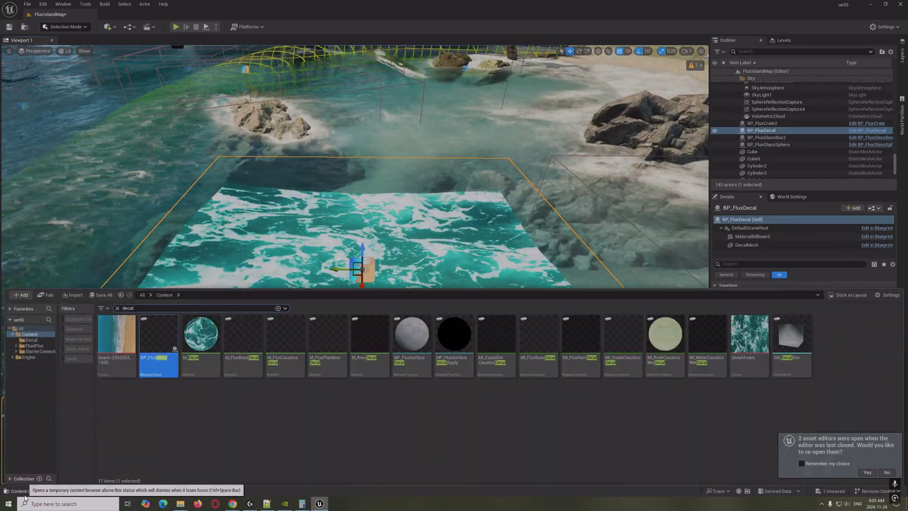
{"action": "left_click", "coordinate": [135, 337]}
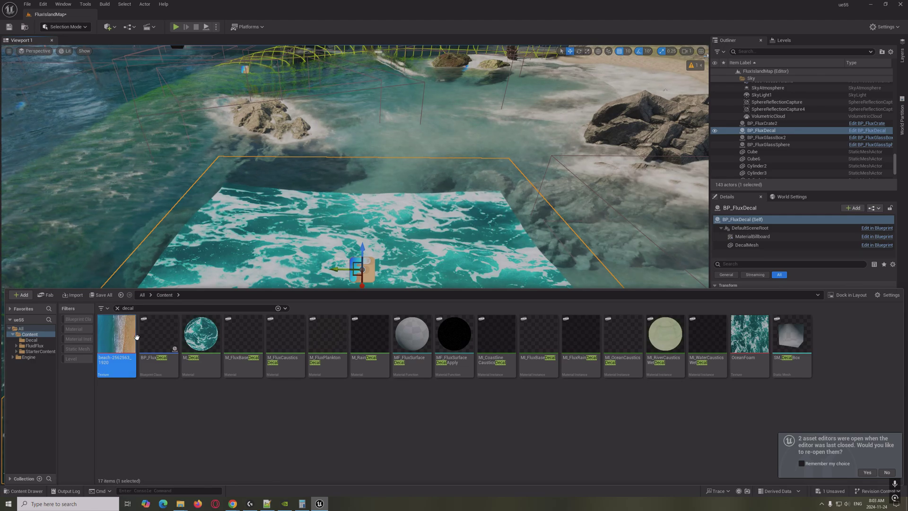
{"action": "left_click", "coordinate": [24, 491]}
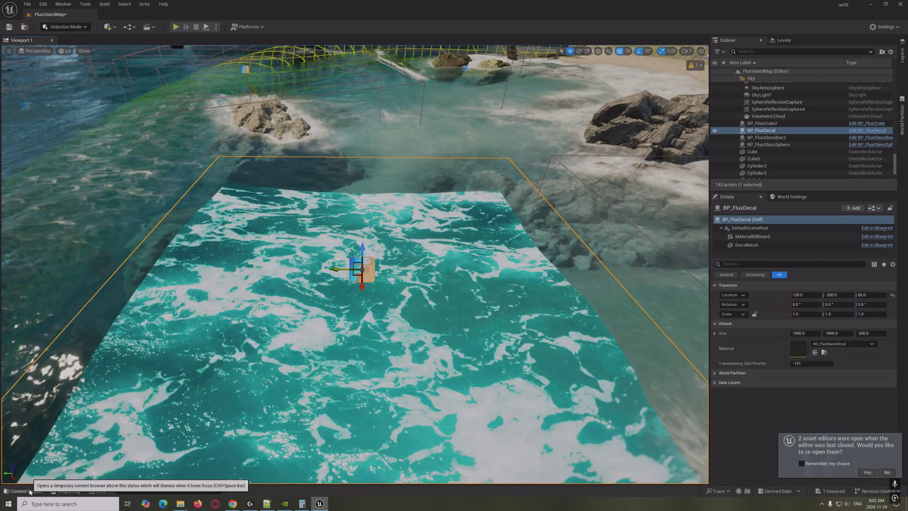
{"action": "left_click_drag", "start_coordinate": [907, 92], "coordinate": [426, 58]}
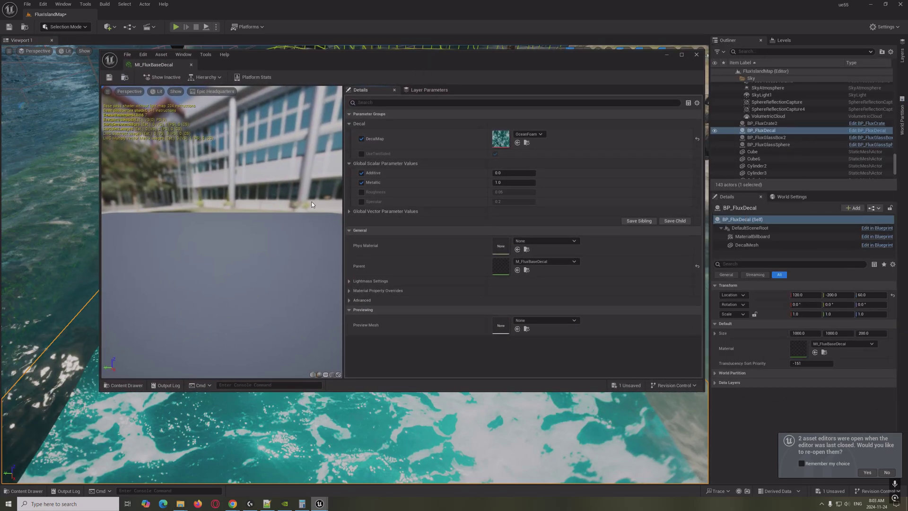
{"action": "left_click", "coordinate": [529, 134]}
{"action": "type", "text": "beach"}
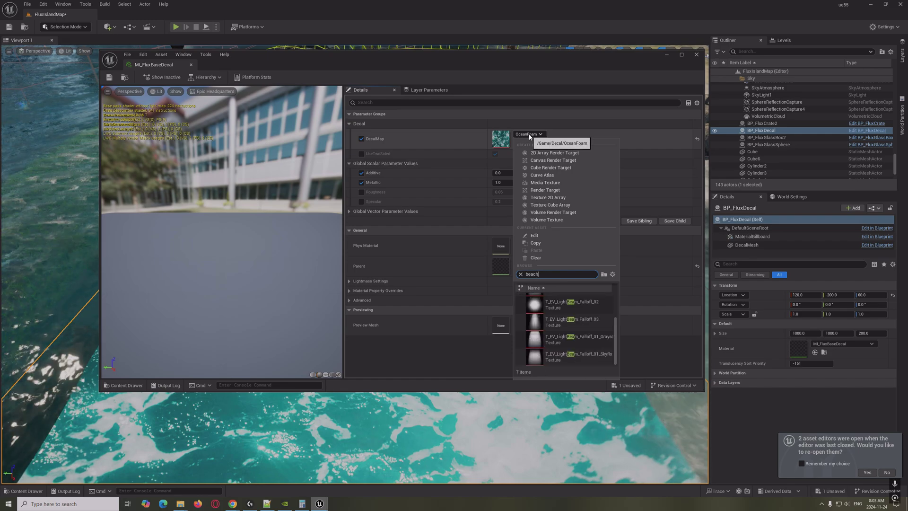
{"action": "left_click", "coordinate": [577, 298]}
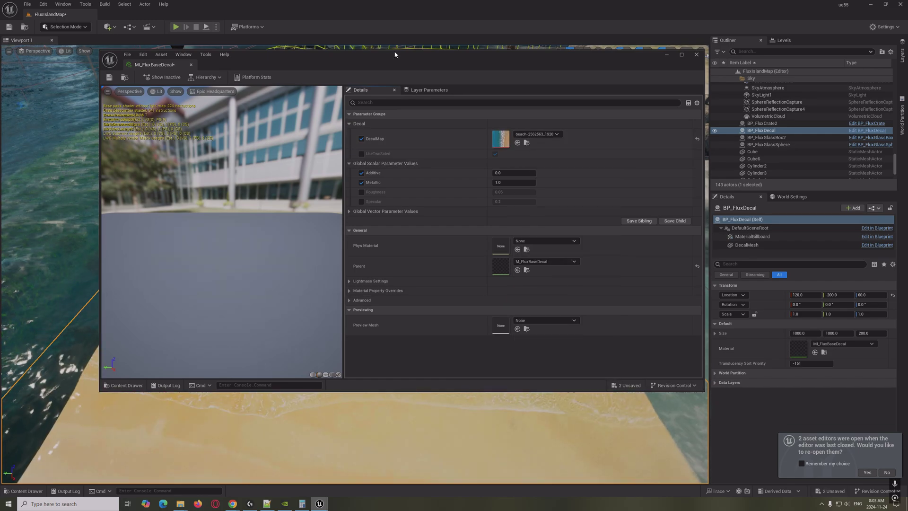
{"action": "left_click_drag", "start_coordinate": [385, 59], "coordinate": [791, 51]}
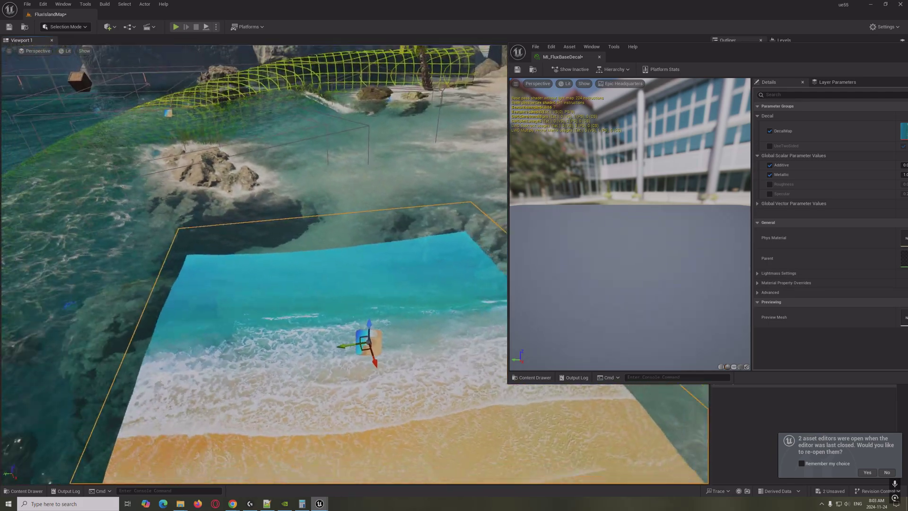
- Move the beach decal across the underwater tunnel and open water to the large rock's edge, at location -370, 3490, 30
{"action": "key", "text": "s"}
{"action": "mouse_move", "coordinate": [259, 381]}
{"action": "right_mouse_down"}
{"action": "mouse_move", "coordinate": [242, 381]}
{"action": "mouse_move", "coordinate": [259, 381]}
{"action": "right_mouse_up"}
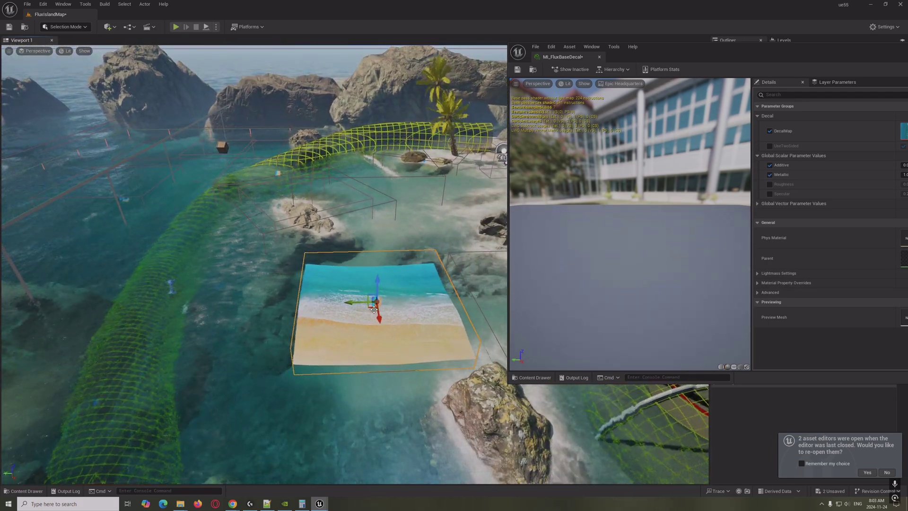
{"action": "mouse_move", "coordinate": [214, 292]}
{"action": "right_mouse_down"}
{"action": "mouse_move", "coordinate": [142, 321]}
{"action": "mouse_move", "coordinate": [198, 296]}
{"action": "mouse_move", "coordinate": [203, 283]}
{"action": "mouse_move", "coordinate": [214, 292]}
{"action": "right_mouse_up"}
{"action": "key", "text": "a"}
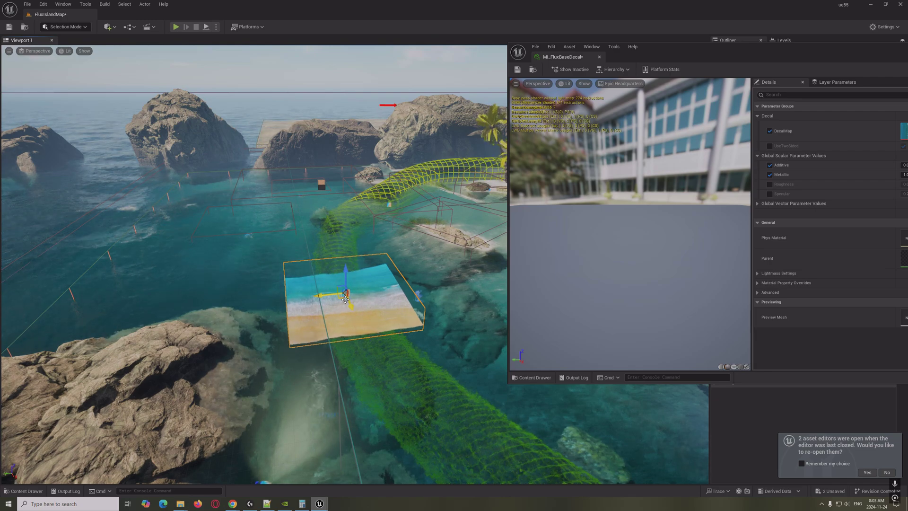
{"action": "key", "text": "f"}
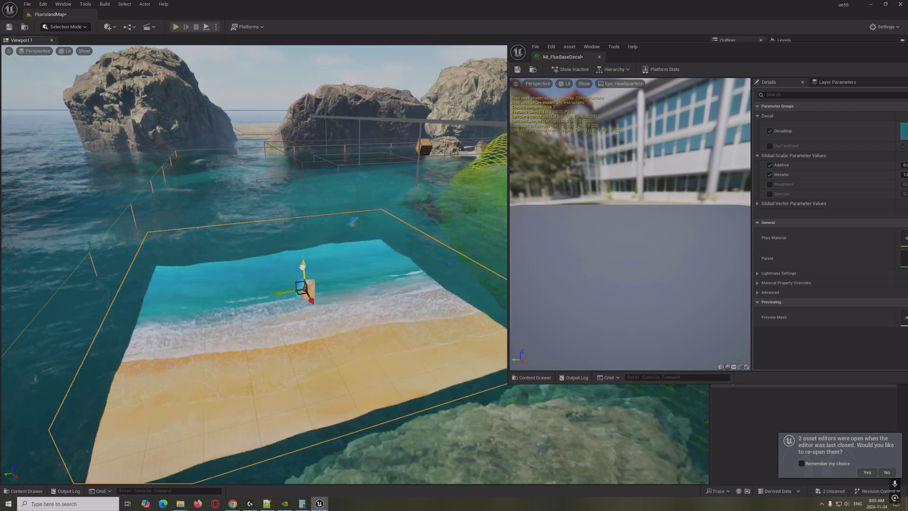
{"action": "right_click_drag", "start_coordinate": [301, 270], "coordinate": [160, 260]}
{"action": "key", "text": "d"}
{"action": "left_click_drag", "start_coordinate": [198, 183], "coordinate": [170, 187], "text": "alt"}
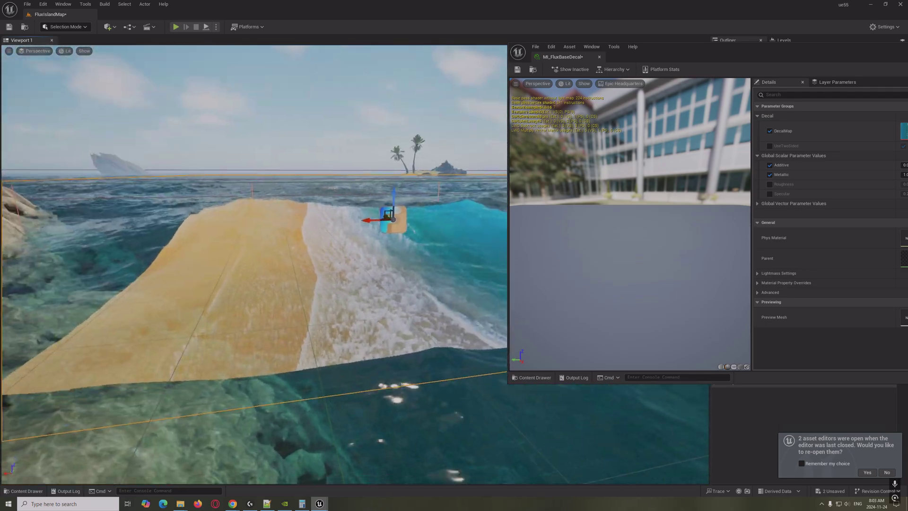
{"action": "right_click_drag", "start_coordinate": [293, 224], "coordinate": [307, 270]}
{"action": "key", "text": "w"}
{"action": "key", "text": "s"}
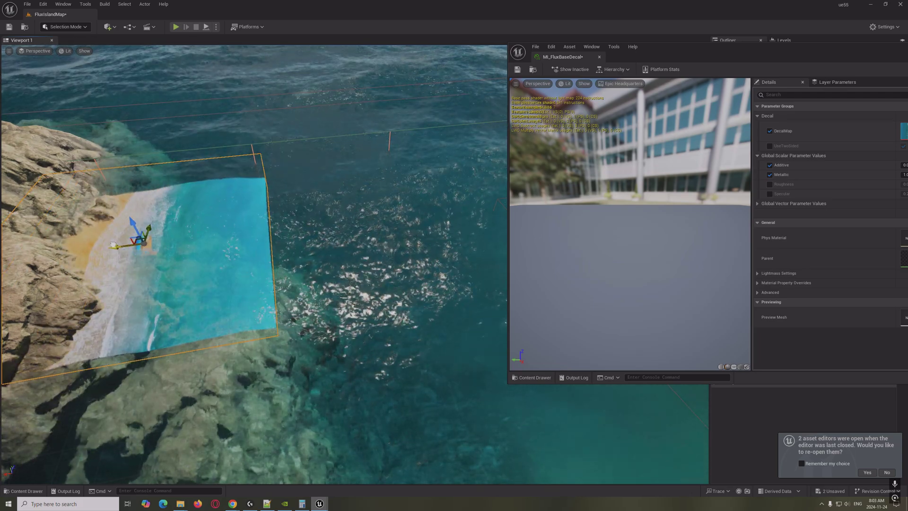
- Put the material editor away and increase the decal's Z size to about 557
{"action": "left_click_drag", "start_coordinate": [882, 51], "coordinate": [728, 74]}
{"action": "left_click", "coordinate": [724, 64]}
{"action": "right_click_drag", "start_coordinate": [409, 300], "coordinate": [295, 276]}
{"action": "key", "text": "w"}
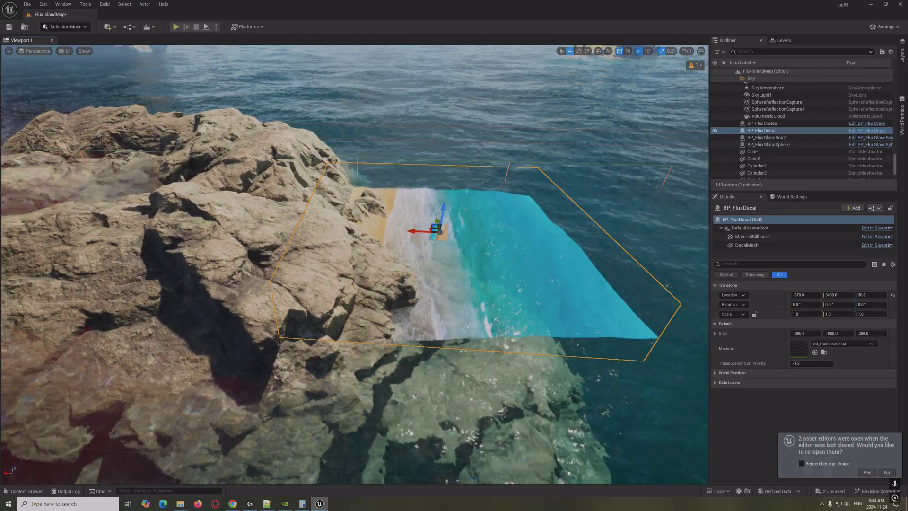
{"action": "left_click_drag", "start_coordinate": [871, 338], "coordinate": [899, 339]}
{"action": "key", "text": "d"}
{"action": "right_click_drag", "start_coordinate": [489, 338], "coordinate": [520, 425]}
{"action": "key", "text": "a"}
{"action": "key", "text": "e"}
{"action": "key", "text": "s"}
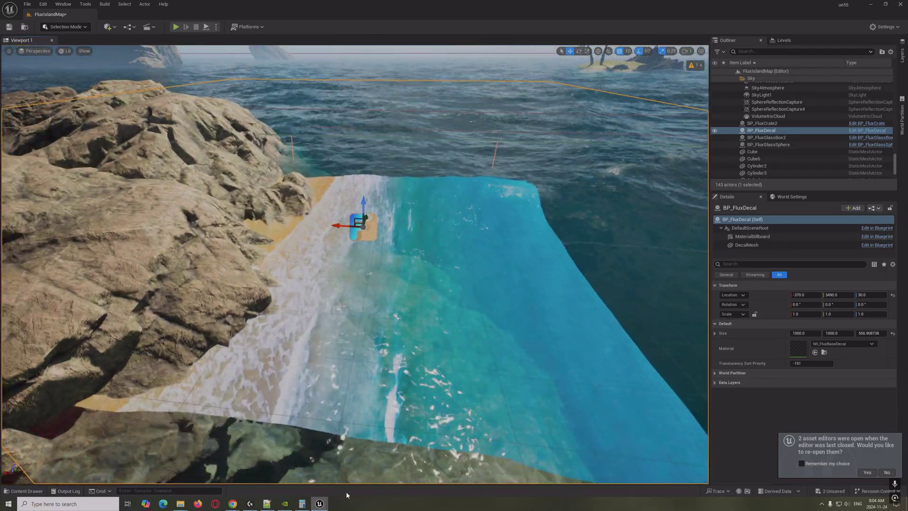
- Change the DecalMap of MI_FluxBaseDecal back to the OceanFoam texture and put the material editor away
{"action": "mouse_move", "coordinate": [319, 502]}
{"action": "left_click", "coordinate": [360, 465]}
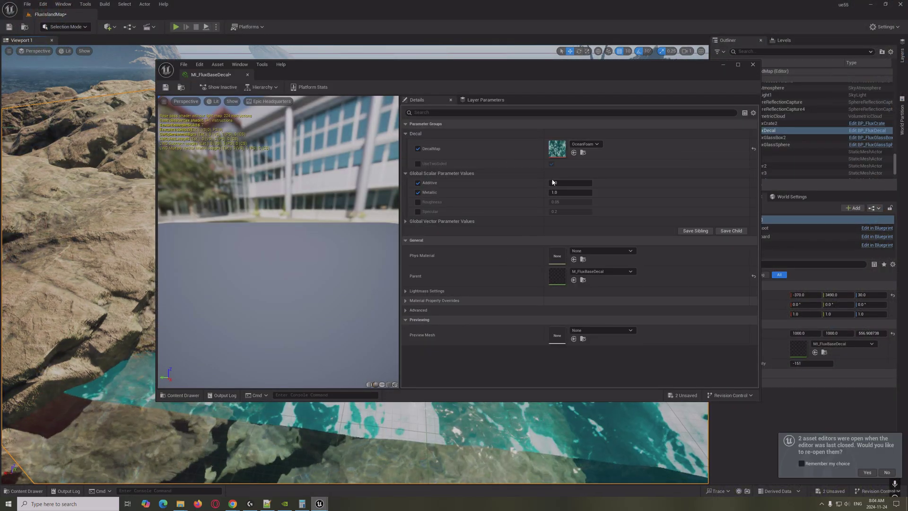
{"action": "left_click", "coordinate": [723, 64]}
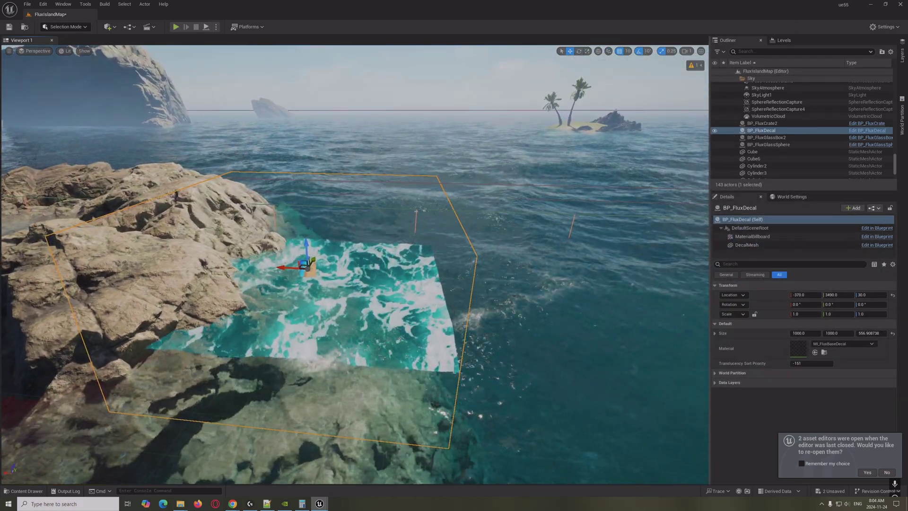
- Enlarge the foam decal to about 3167 by 2581 and move it around the rock to location 1140, 4010, 30
{"action": "key", "text": "d"}
{"action": "mouse_move", "coordinate": [425, 313]}
{"action": "right_mouse_down"}
{"action": "mouse_move", "coordinate": [227, 331]}
{"action": "mouse_move", "coordinate": [425, 313]}
{"action": "right_mouse_up"}
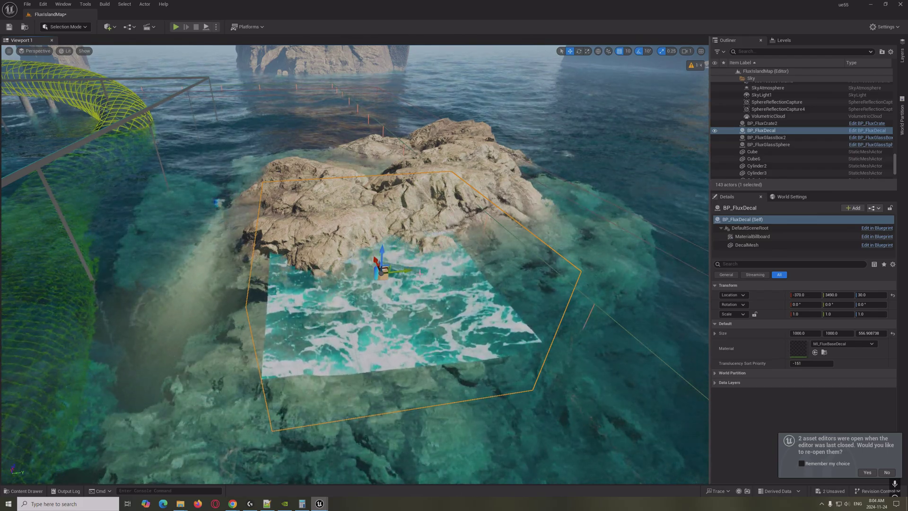
{"action": "right_click_drag", "start_coordinate": [425, 313], "coordinate": [307, 226]}
{"action": "key", "text": "s"}
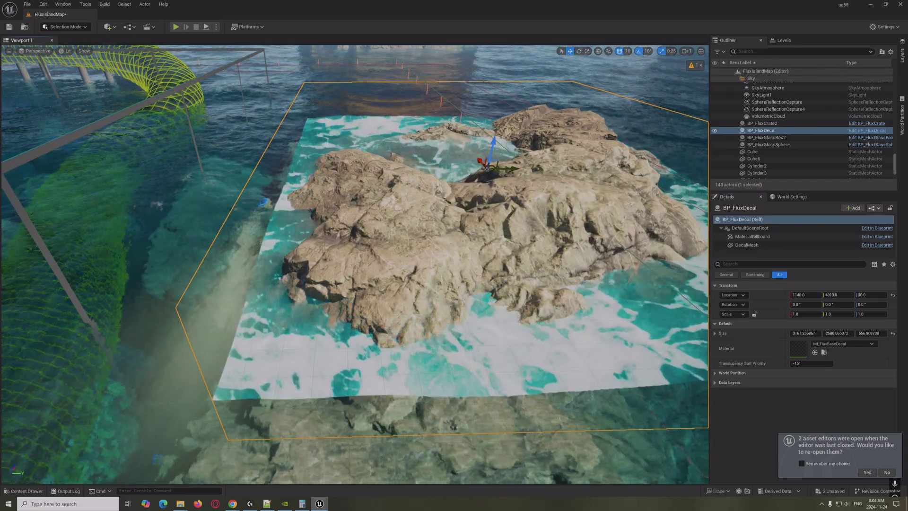
{"action": "right_click_drag", "start_coordinate": [355, 265], "coordinate": [193, 153]}
{"action": "key", "text": "w"}
{"action": "scroll", "coordinate": [390, 174], "scroll_direction": "down", "scroll_amount": 1}
{"action": "key", "text": "w"}
{"action": "right_click_drag", "start_coordinate": [368, 280], "coordinate": [364, 281]}
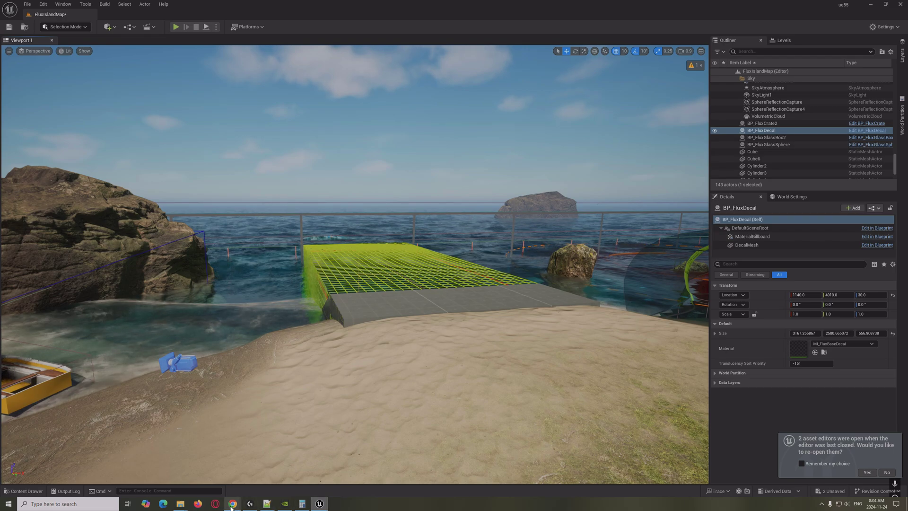
- Switch to Chrome and read the Underwater light section of the Fluid Flux 3.0 release notes
{"action": "left_click", "coordinate": [262, 482]}
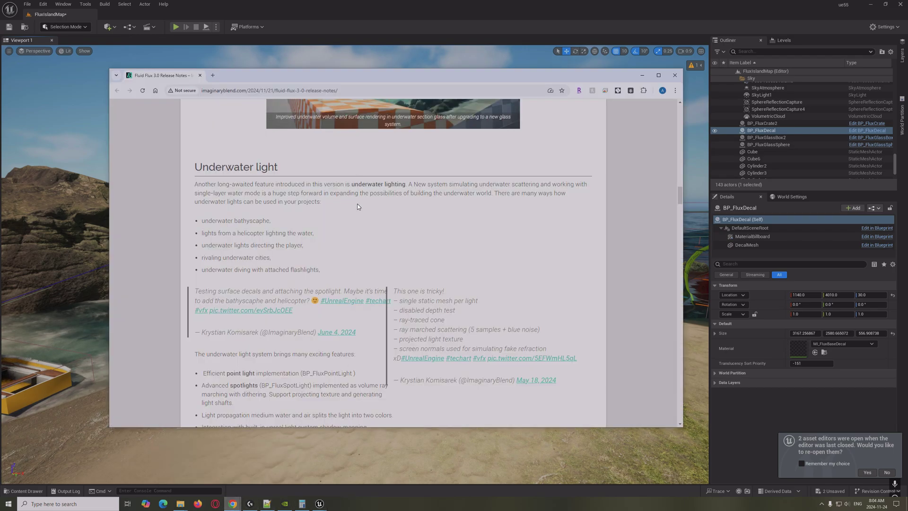
{"action": "scroll", "coordinate": [358, 207], "scroll_direction": "up", "scroll_amount": 2}
{"action": "scroll", "coordinate": [244, 286], "scroll_direction": "down", "scroll_amount": 2}
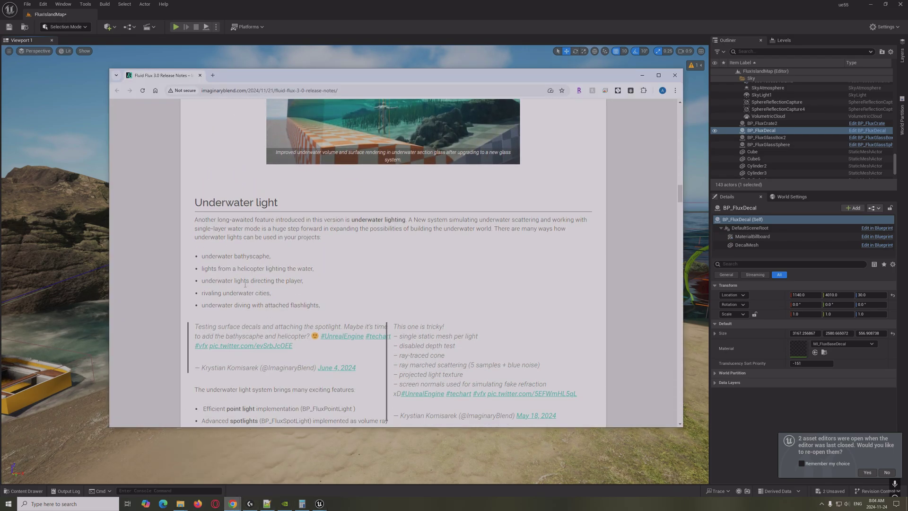
- Read on through the underwater light features and the Water decal section of the release notes, playing the section's first demo video
{"action": "scroll", "coordinate": [294, 305], "scroll_direction": "down", "scroll_amount": 8}
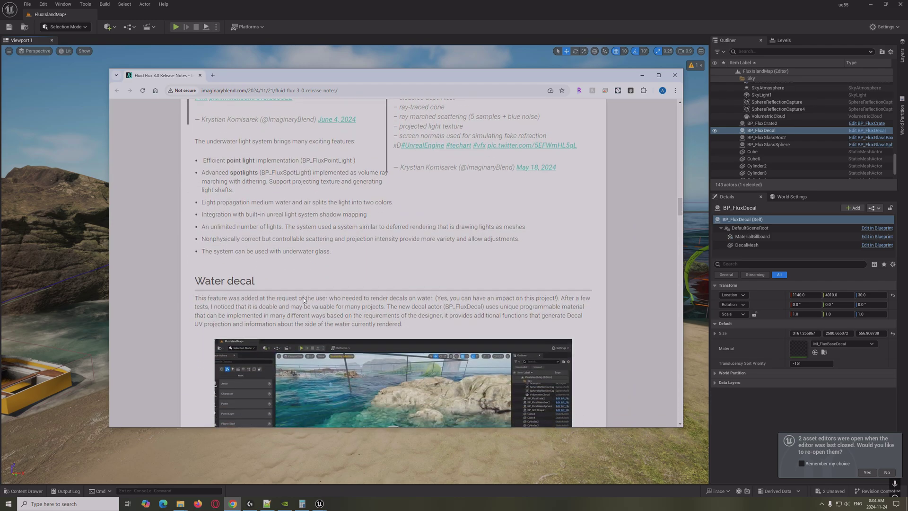
{"action": "scroll", "coordinate": [353, 327], "scroll_direction": "down", "scroll_amount": 2}
{"action": "left_click", "coordinate": [383, 269]}
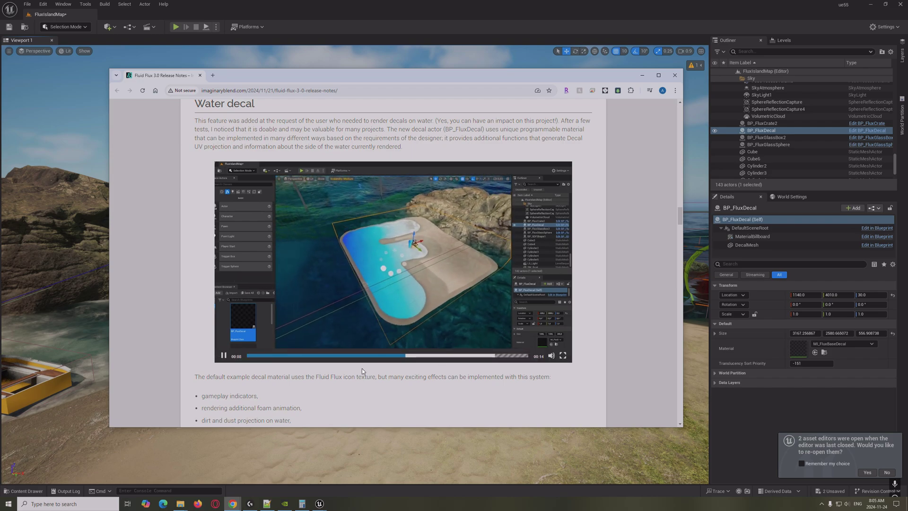
{"action": "left_click", "coordinate": [223, 356]}
{"action": "scroll", "coordinate": [348, 317], "scroll_direction": "down", "scroll_amount": 5}
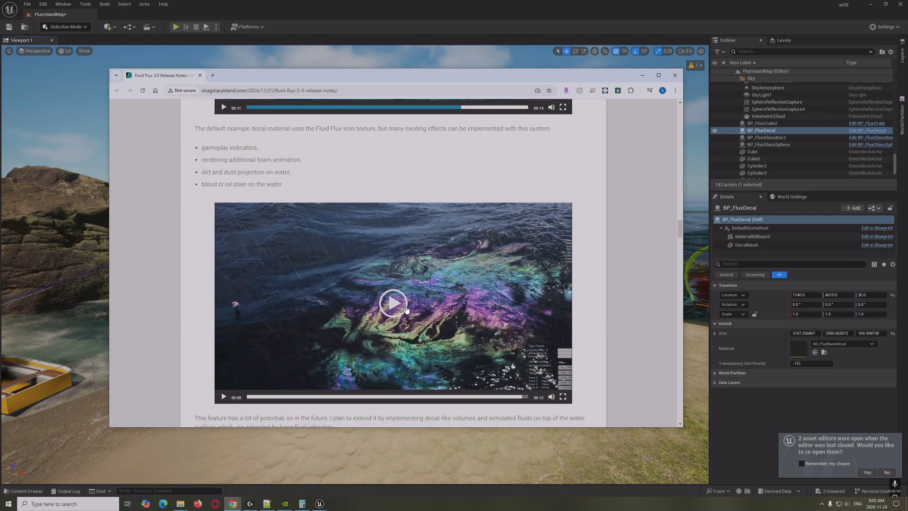
{"action": "scroll", "coordinate": [244, 284], "scroll_direction": "down", "scroll_amount": 1}
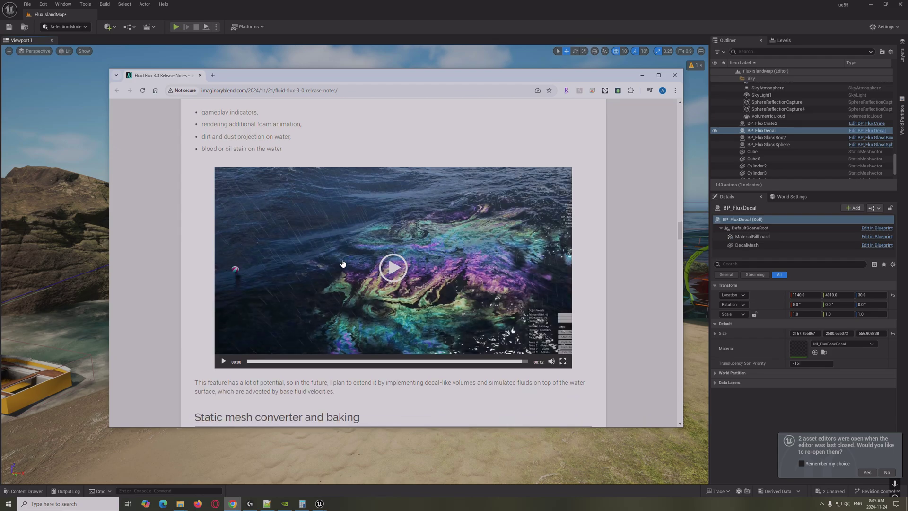
- Read the Static mesh converter and baking section and play its wireframe preview video
{"action": "scroll", "coordinate": [206, 287], "scroll_direction": "down", "scroll_amount": 5}
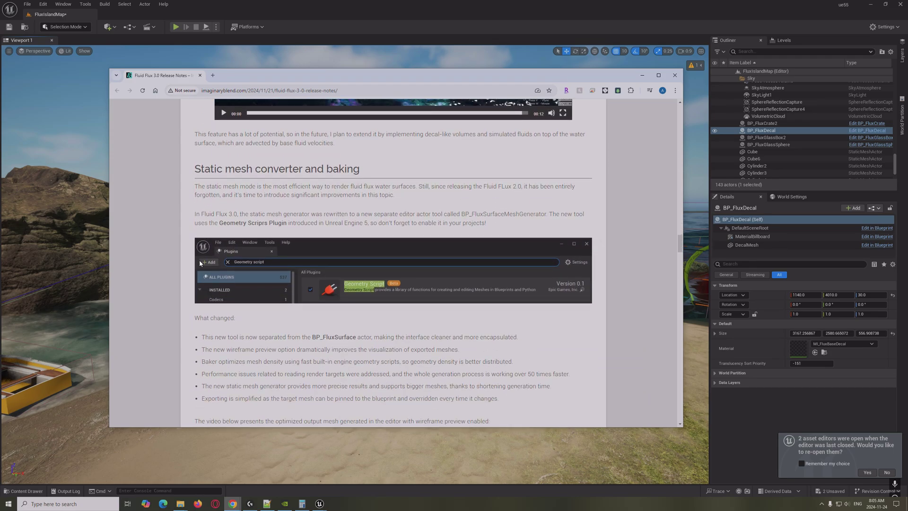
{"action": "left_click_drag", "start_coordinate": [192, 169], "coordinate": [326, 169]}
{"action": "left_click", "coordinate": [356, 169]}
{"action": "scroll", "coordinate": [178, 212], "scroll_direction": "down", "scroll_amount": 6}
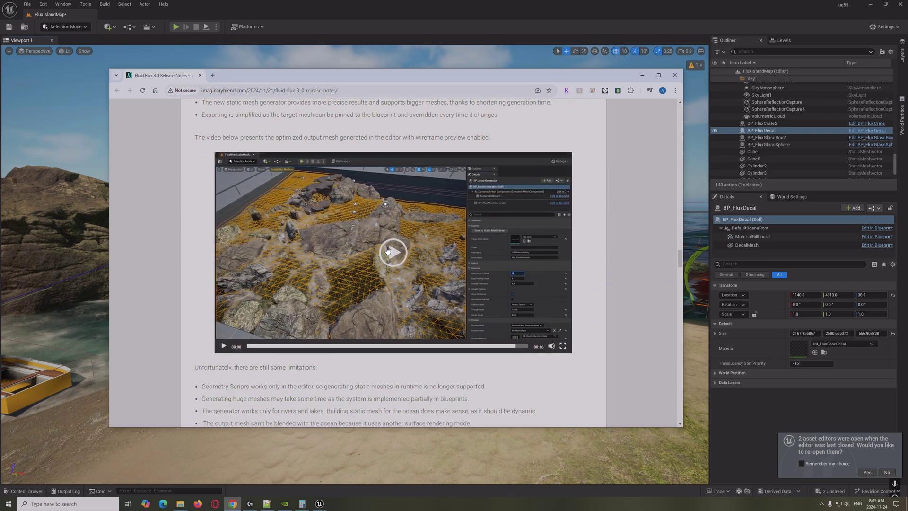
{"action": "left_click", "coordinate": [390, 257]}
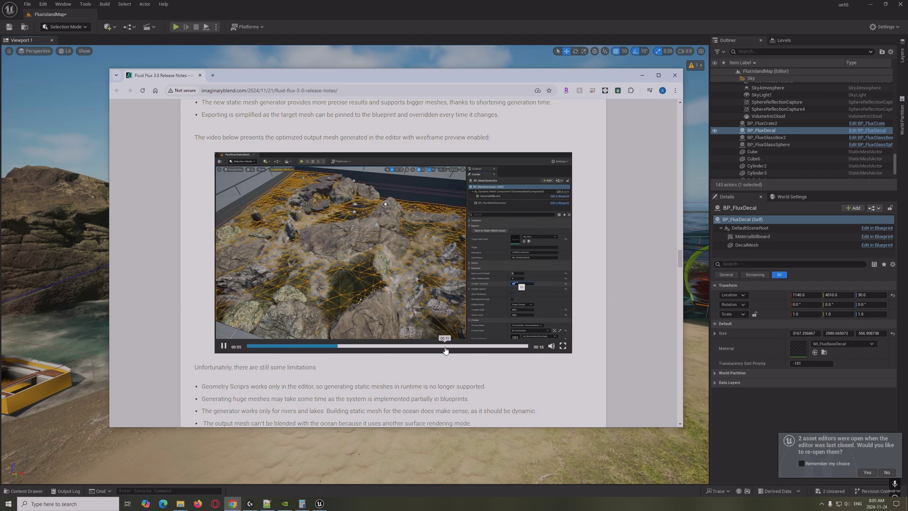
{"action": "scroll", "coordinate": [201, 272], "scroll_direction": "down", "scroll_amount": 8}
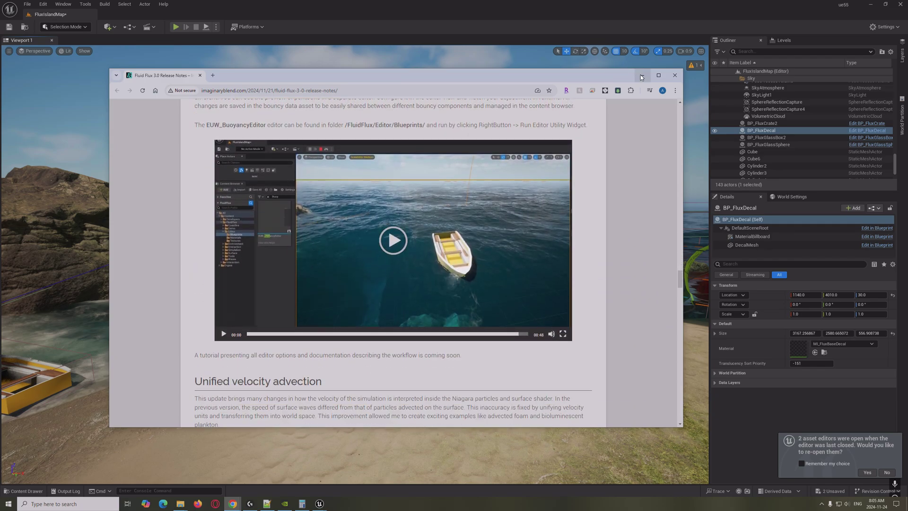
- Switch back to Unreal Editor and play-test the island level, running across the beach and taking the boat through the red water
{"action": "left_click", "coordinate": [641, 75]}
{"action": "left_click", "coordinate": [176, 28]}
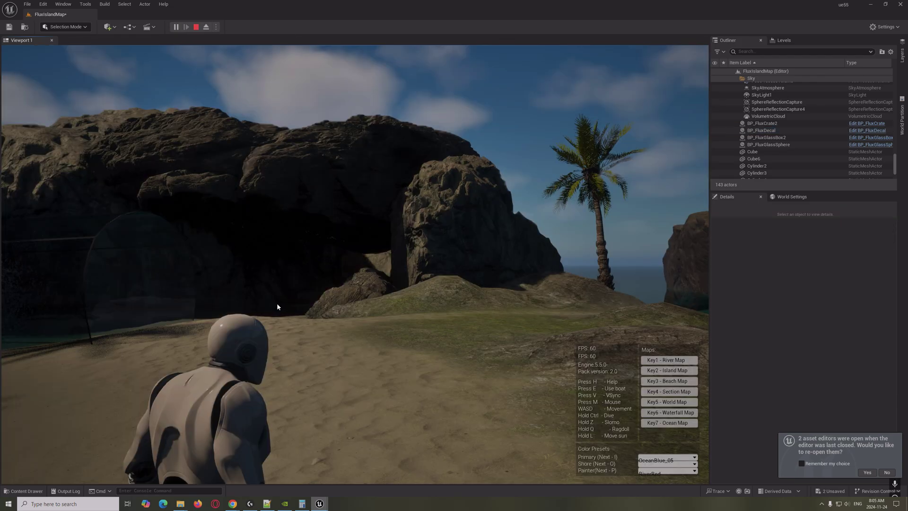
{"action": "key", "text": "w"}
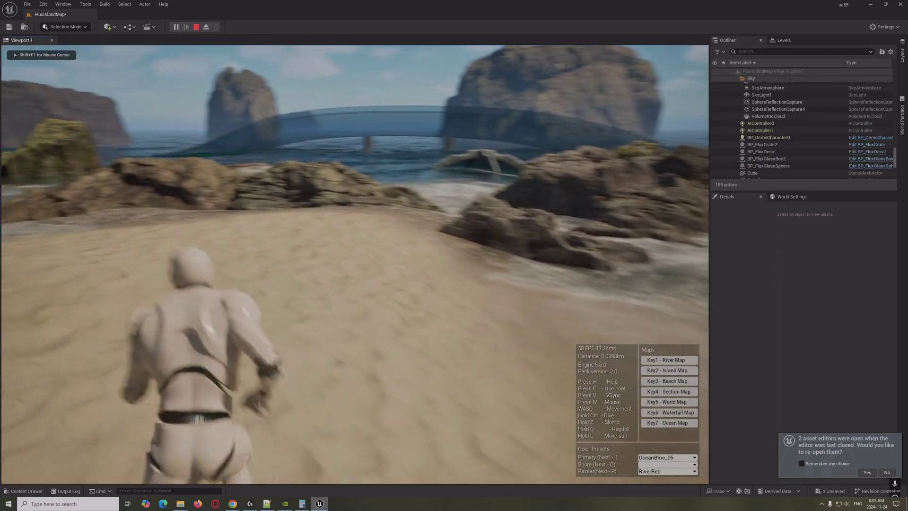
{"action": "key", "text": "w"}
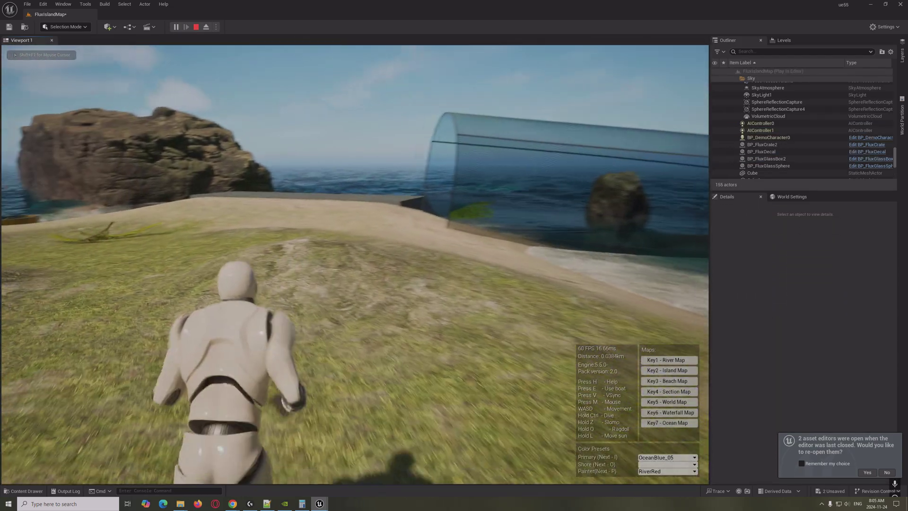
{"action": "key", "text": "w"}
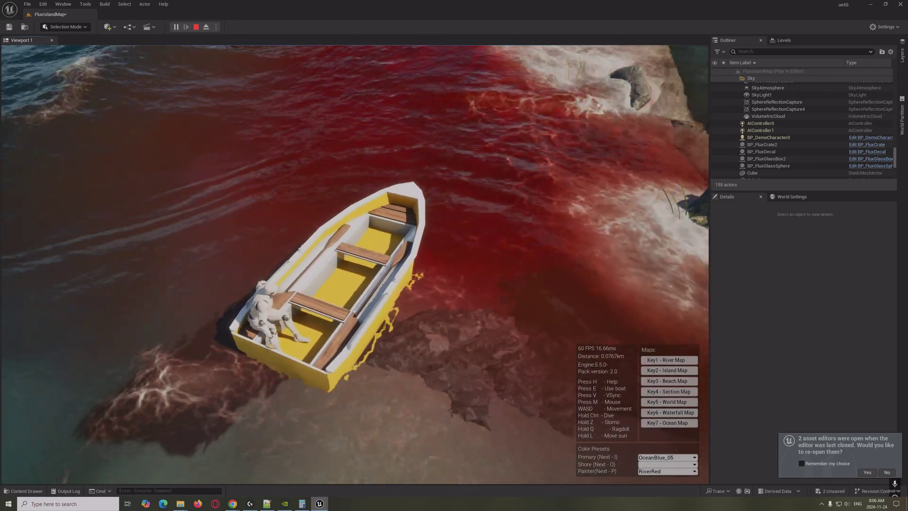
{"action": "key", "text": "Escape"}
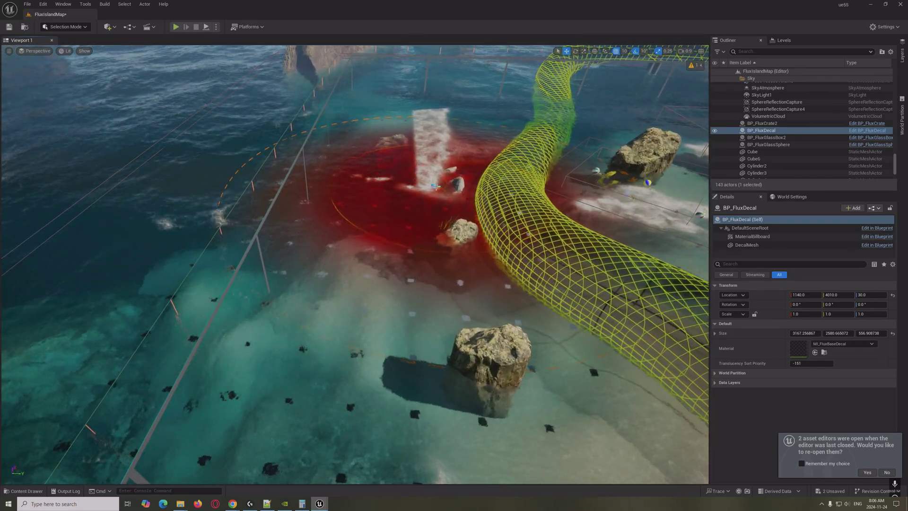
- Move BP_FluxSceneBrush across the water to about Y -8311 and decline re-opening the asset editors
{"action": "left_click", "coordinate": [432, 199]}
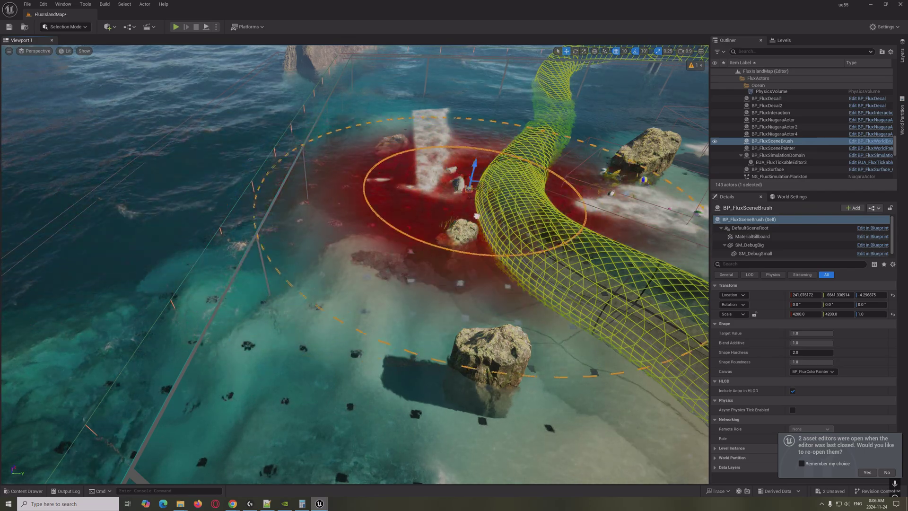
{"action": "key", "text": "f"}
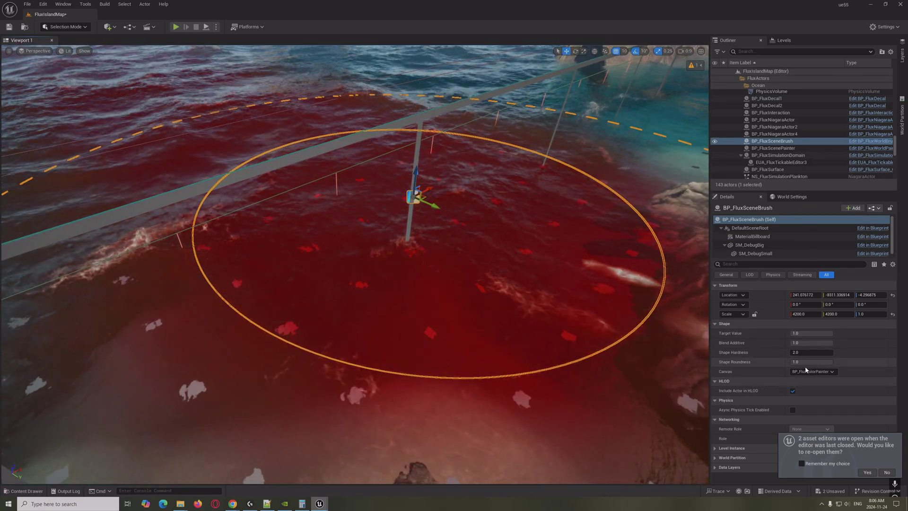
{"action": "left_click", "coordinate": [892, 473]}
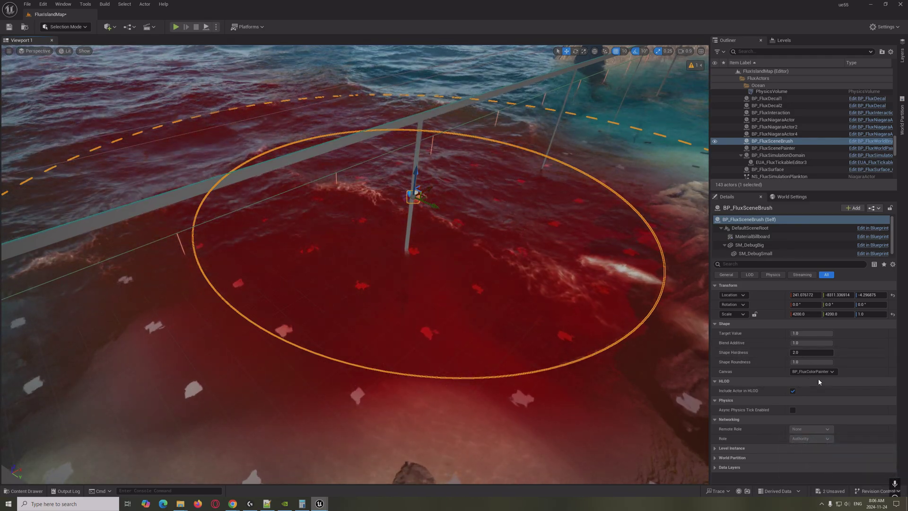
{"action": "mouse_move", "coordinate": [669, 352]}
{"action": "right_mouse_down"}
{"action": "mouse_move", "coordinate": [668, 331]}
{"action": "mouse_move", "coordinate": [695, 321]}
{"action": "right_mouse_up"}
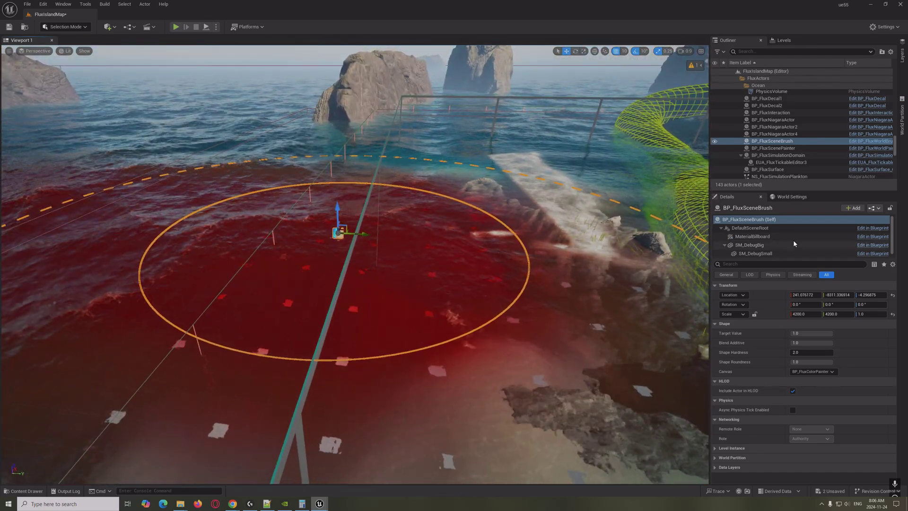
- Inspect the MaterialBillboard, SM_DebugBig, SM_DebugSmall and DefaultSceneRoot components of BP_FluxSceneBrush, ending on the actor itself
{"action": "scroll", "coordinate": [783, 236], "scroll_direction": "down", "scroll_amount": 1}
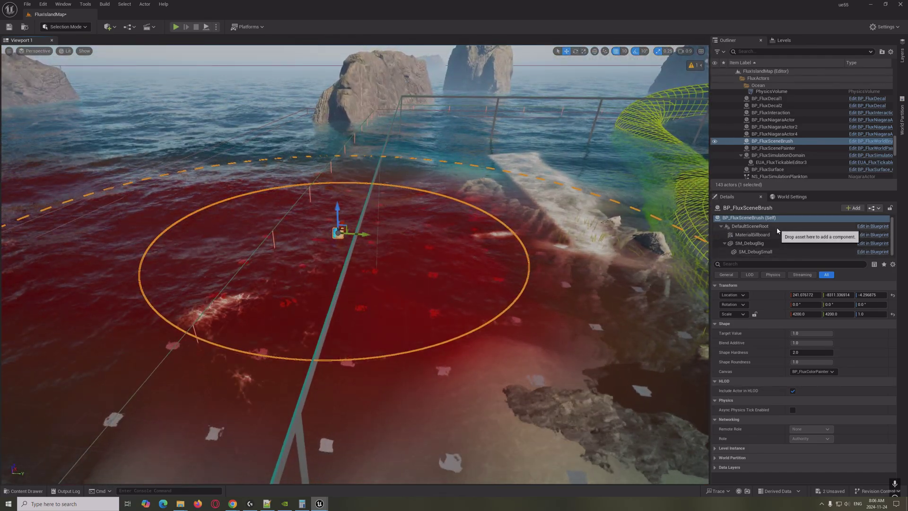
{"action": "left_click", "coordinate": [776, 234]}
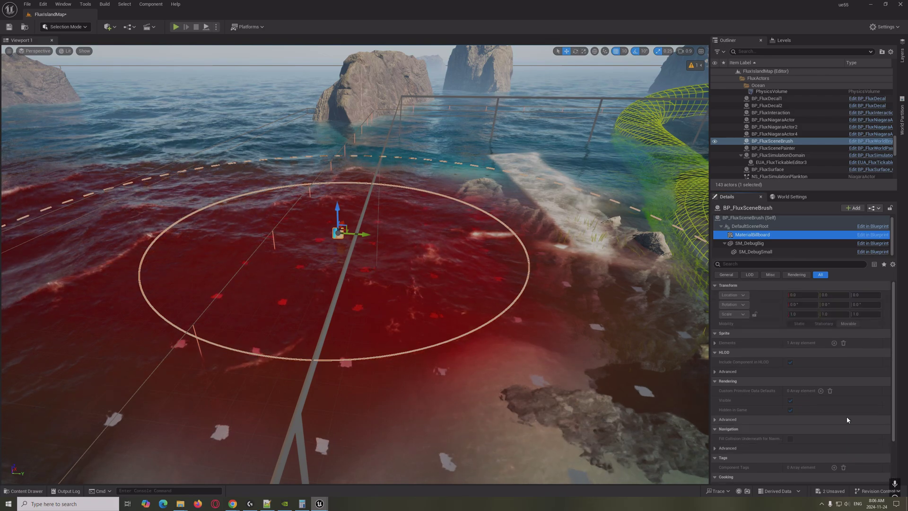
{"action": "left_click", "coordinate": [779, 243]}
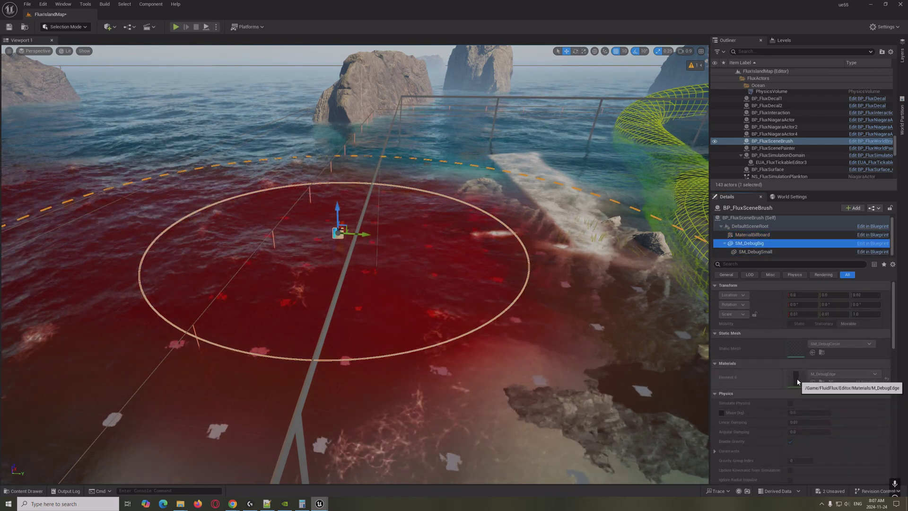
{"action": "left_click", "coordinate": [767, 235]}
{"action": "key", "text": "Down"}
{"action": "key", "text": "Down"}
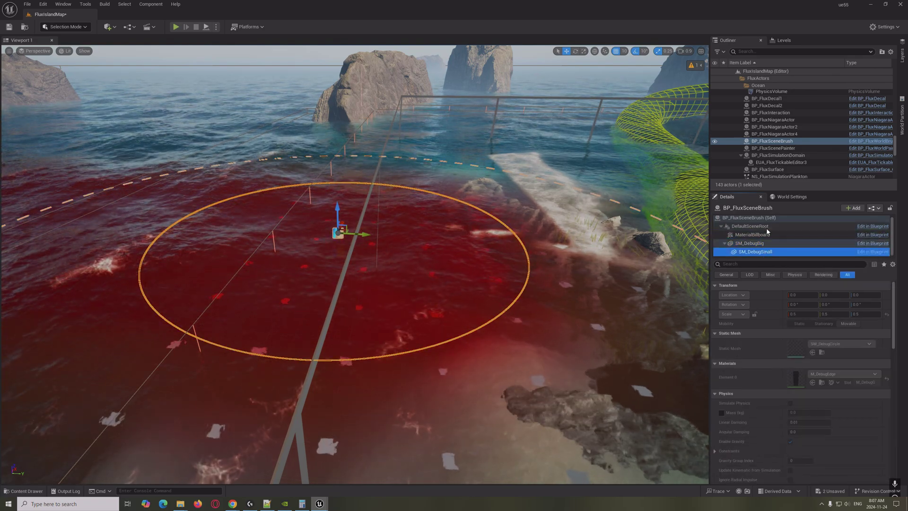
{"action": "left_click", "coordinate": [767, 229]}
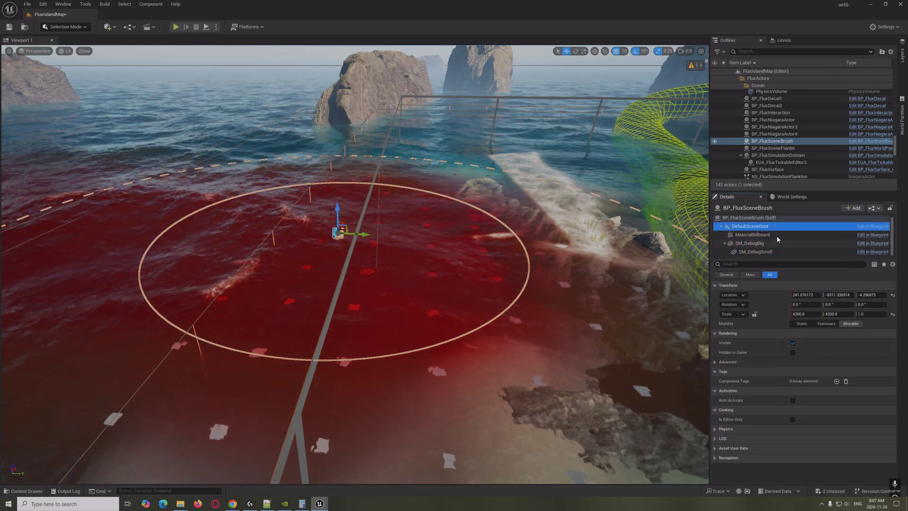
{"action": "left_click", "coordinate": [780, 219]}
- Try the scene brush's Canvas on BP_FluxCoastErase and BP_FluxWaveScale
{"action": "right_click_drag", "start_coordinate": [520, 245], "coordinate": [368, 293]}
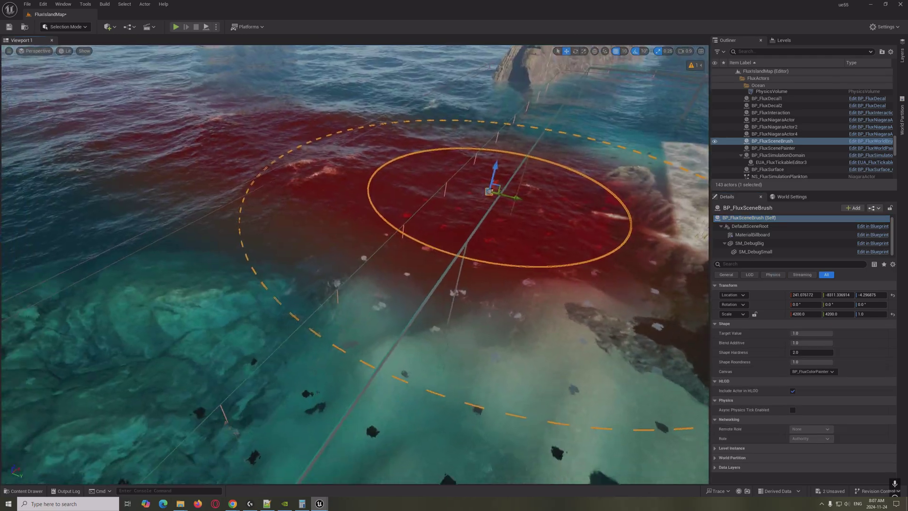
{"action": "right_click_drag", "start_coordinate": [482, 228], "coordinate": [467, 227]}
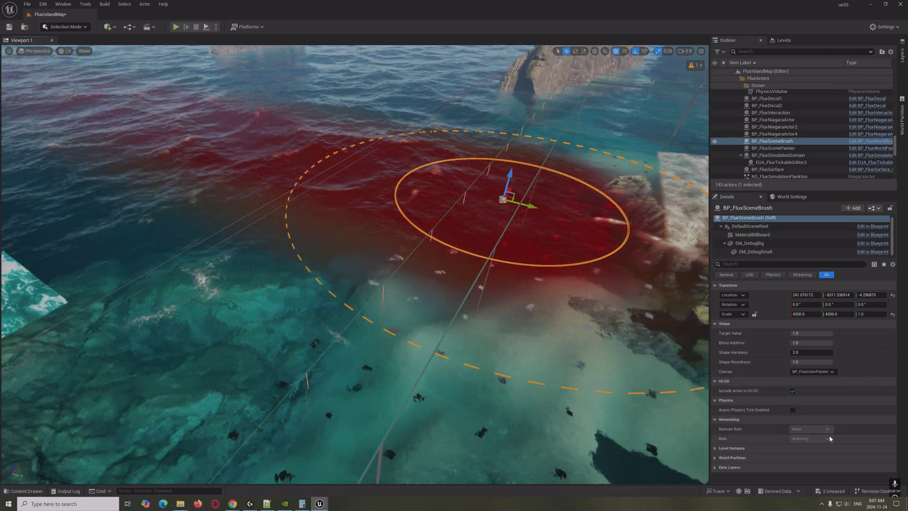
{"action": "left_click", "coordinate": [825, 371]}
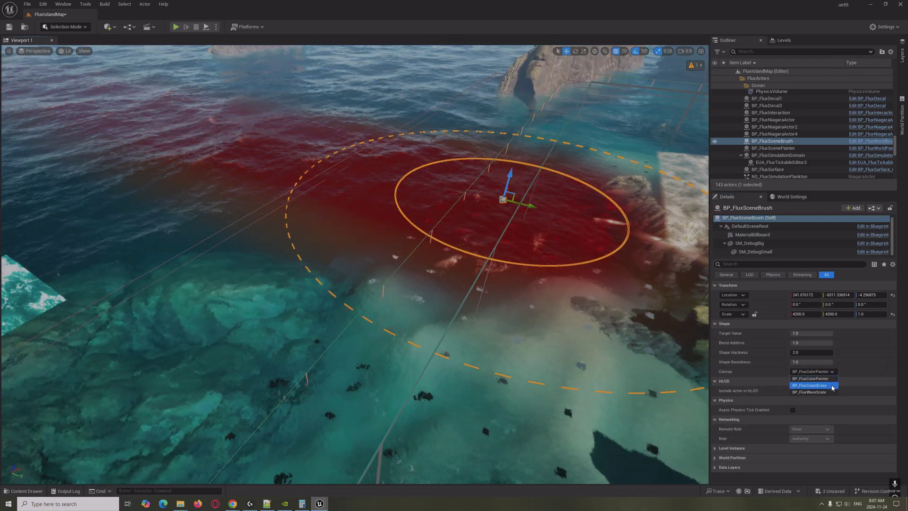
{"action": "left_click", "coordinate": [831, 386]}
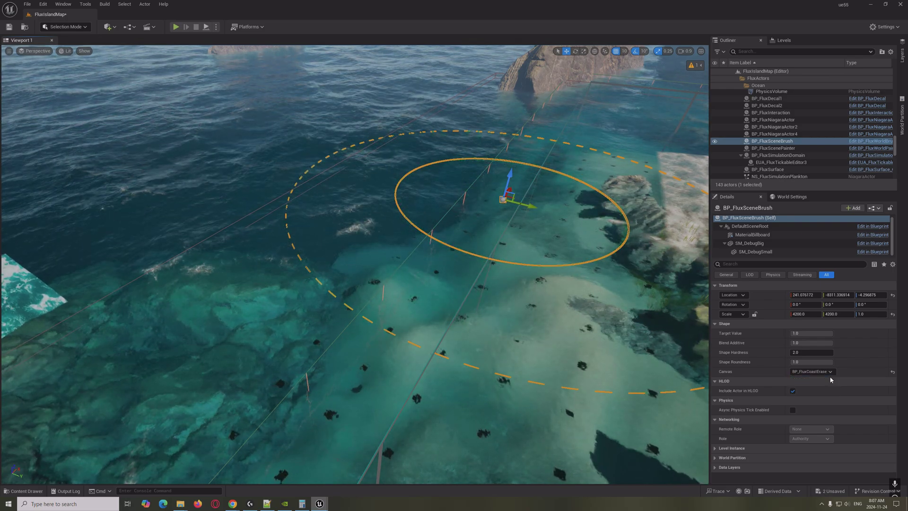
{"action": "left_click", "coordinate": [825, 371]}
{"action": "left_click", "coordinate": [828, 393]}
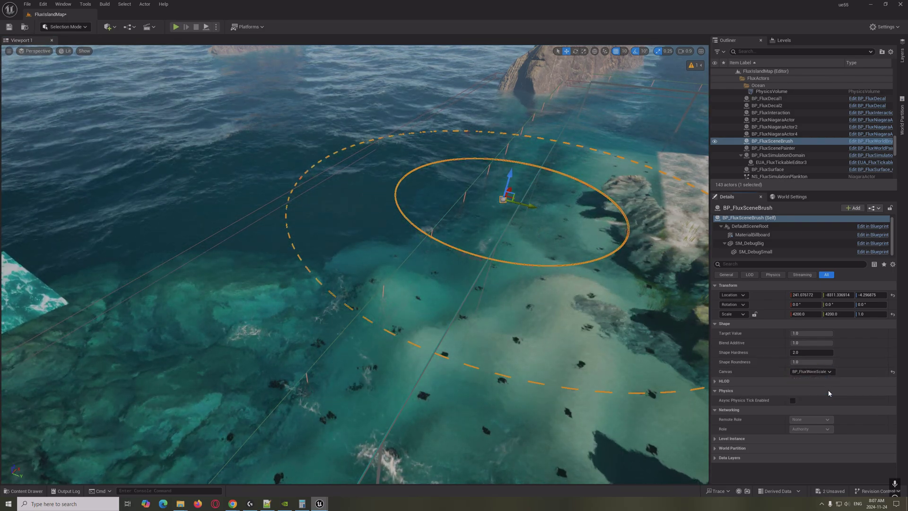
- Lower the wave-scale brush's Blend Additive to 0.0 and view its effect on the waves
{"action": "key", "text": "w"}
{"action": "mouse_move", "coordinate": [401, 232]}
{"action": "right_mouse_down"}
{"action": "mouse_move", "coordinate": [449, 187]}
{"action": "mouse_move", "coordinate": [427, 211]}
{"action": "mouse_move", "coordinate": [437, 211]}
{"action": "right_mouse_up"}
{"action": "key", "text": "w"}
{"action": "key", "text": "a"}
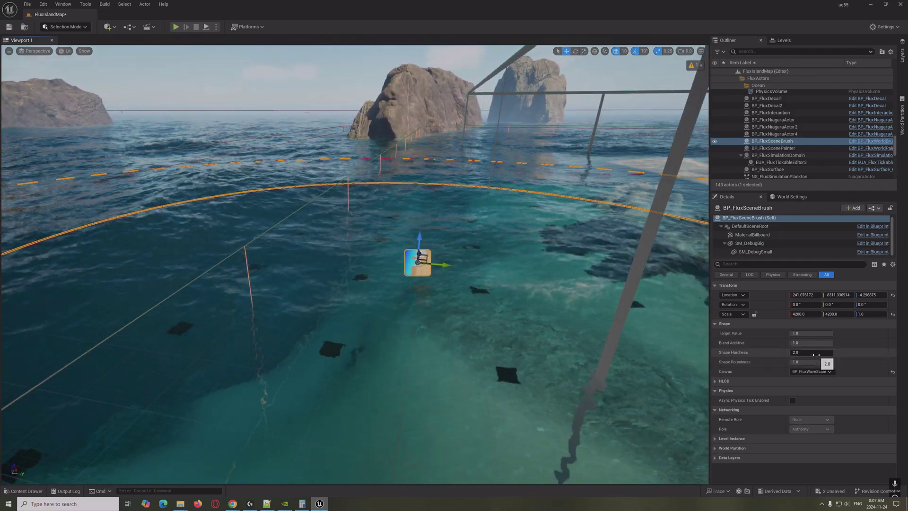
{"action": "mouse_move", "coordinate": [821, 333]}
{"action": "left_mouse_down"}
{"action": "mouse_move", "coordinate": [780, 334]}
{"action": "mouse_move", "coordinate": [842, 333]}
{"action": "mouse_move", "coordinate": [788, 343]}
{"action": "mouse_move", "coordinate": [799, 343]}
{"action": "left_mouse_up"}
{"action": "mouse_move", "coordinate": [185, 296]}
{"action": "right_mouse_down"}
{"action": "mouse_move", "coordinate": [246, 368]}
{"action": "mouse_move", "coordinate": [198, 290]}
{"action": "mouse_move", "coordinate": [208, 295]}
{"action": "mouse_move", "coordinate": [194, 295]}
{"action": "right_mouse_up"}
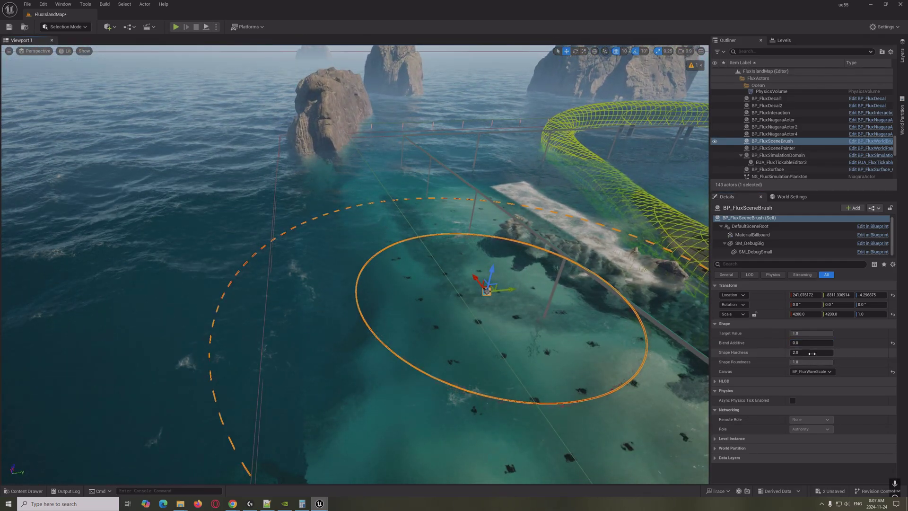
- Return Blend Additive to 1.0 and try a Shape Hardness of about 16 before resetting it to 2.0
{"action": "mouse_move", "coordinate": [804, 343]}
{"action": "left_mouse_down"}
{"action": "mouse_move", "coordinate": [833, 344]}
{"action": "mouse_move", "coordinate": [761, 353]}
{"action": "mouse_move", "coordinate": [842, 359]}
{"action": "left_mouse_up"}
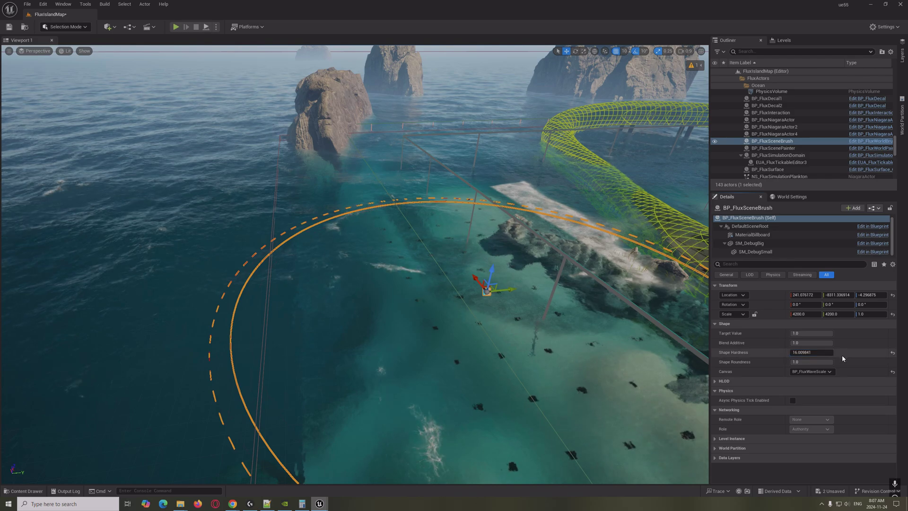
{"action": "left_click", "coordinate": [892, 353]}
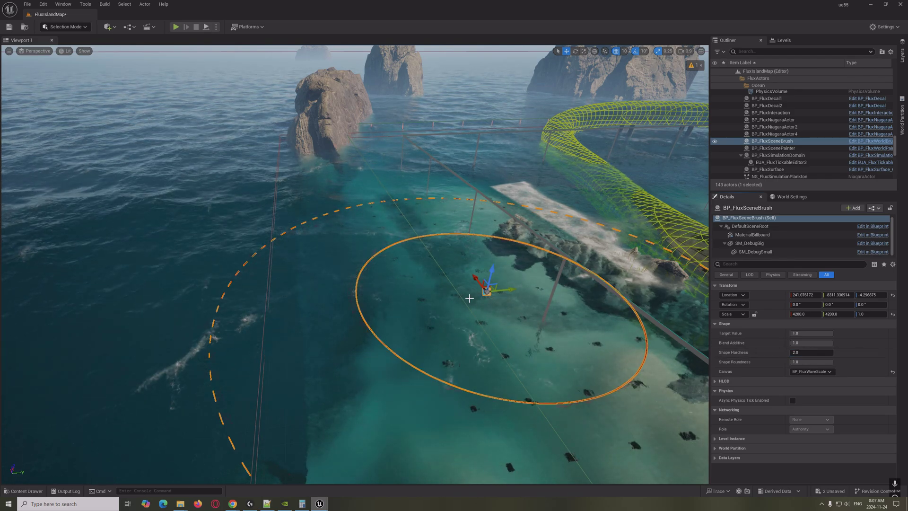
{"action": "mouse_move", "coordinate": [811, 362]}
{"action": "left_mouse_down"}
{"action": "mouse_move", "coordinate": [782, 362]}
{"action": "mouse_move", "coordinate": [814, 362]}
{"action": "left_mouse_up"}
- Set the scene brush's Canvas back to BP_FluxColorPainter and look over the painted water
{"action": "left_click", "coordinate": [828, 371]}
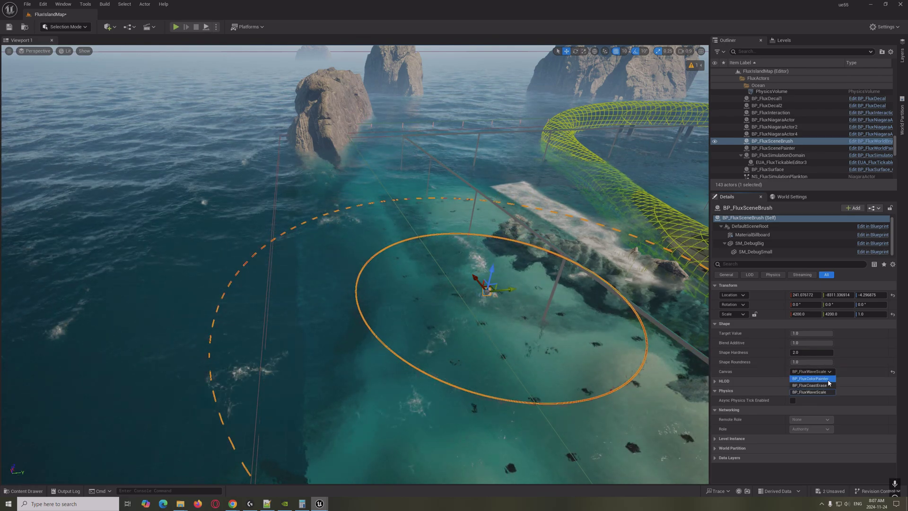
{"action": "left_click", "coordinate": [810, 378]}
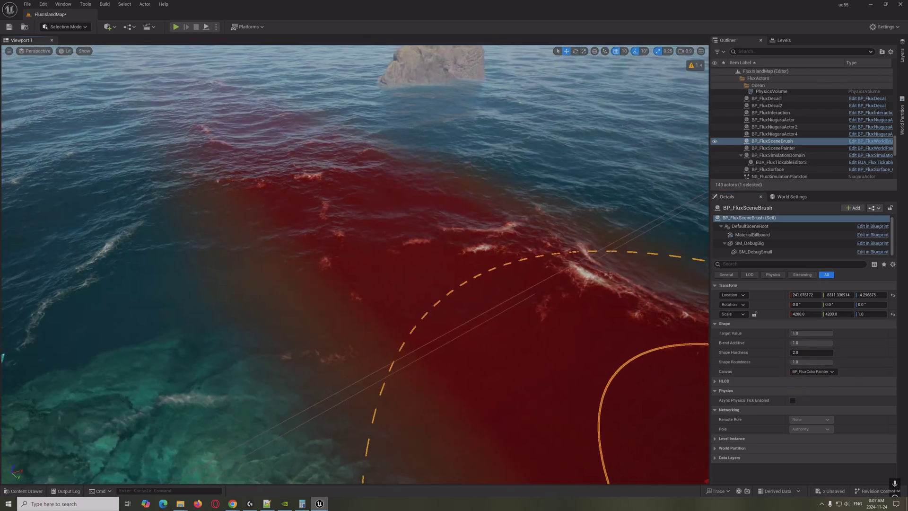
{"action": "mouse_move", "coordinate": [355, 265]}
{"action": "right_mouse_down"}
{"action": "mouse_move", "coordinate": [336, 265]}
{"action": "mouse_move", "coordinate": [355, 253]}
{"action": "mouse_move", "coordinate": [347, 250]}
{"action": "mouse_move", "coordinate": [426, 388]}
{"action": "mouse_move", "coordinate": [283, 331]}
{"action": "mouse_move", "coordinate": [270, 297]}
{"action": "right_mouse_up"}
{"action": "key", "text": "s"}
{"action": "key", "text": "w"}
- Try a Target Value of about 0.29 on the color painter brush and reset it to 1.0
{"action": "right_click_drag", "start_coordinate": [355, 264], "coordinate": [354, 208]}
{"action": "mouse_move", "coordinate": [354, 265]}
{"action": "right_mouse_down"}
{"action": "mouse_move", "coordinate": [496, 256]}
{"action": "mouse_move", "coordinate": [402, 251]}
{"action": "right_mouse_up"}
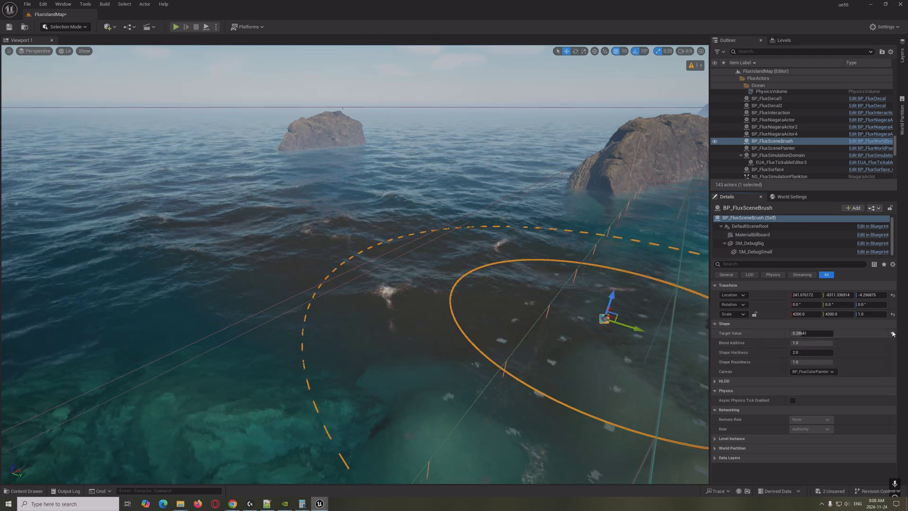
{"action": "left_click", "coordinate": [892, 333]}
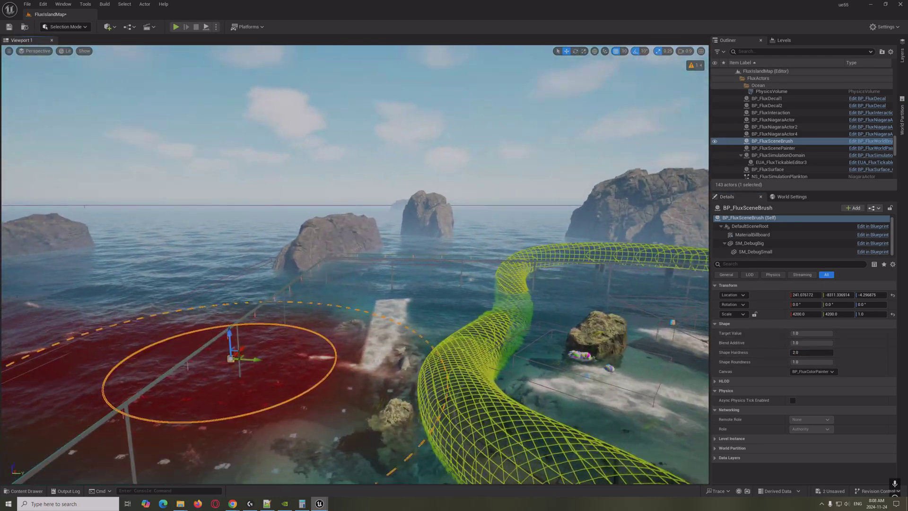
- Move the color painter scene brush across the water to a location of about X 81, Y -6371
{"action": "right_click_drag", "start_coordinate": [355, 264], "coordinate": [355, 355]}
{"action": "key", "text": "w"}
{"action": "key", "text": "s"}
{"action": "right_click_drag", "start_coordinate": [235, 315], "coordinate": [215, 321]}
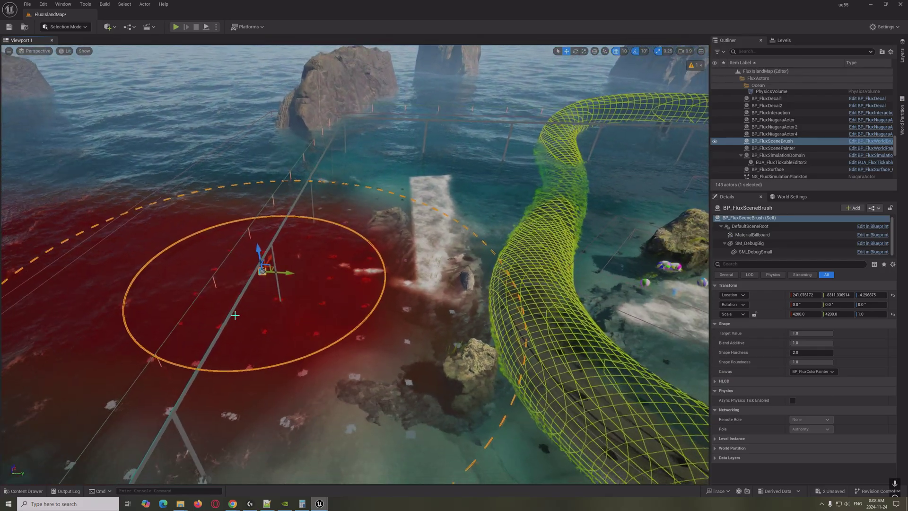
{"action": "left_click_drag", "start_coordinate": [499, 295], "coordinate": [507, 297]}
- Select the BP_FluxSurface water actor on the open ocean beyond the island
{"action": "key", "text": "s"}
{"action": "mouse_move", "coordinate": [506, 296]}
{"action": "right_mouse_down"}
{"action": "mouse_move", "coordinate": [615, 255]}
{"action": "mouse_move", "coordinate": [700, 241]}
{"action": "right_mouse_up"}
{"action": "scroll", "coordinate": [507, 296], "scroll_direction": "up", "scroll_amount": 1}
{"action": "key", "text": "w"}
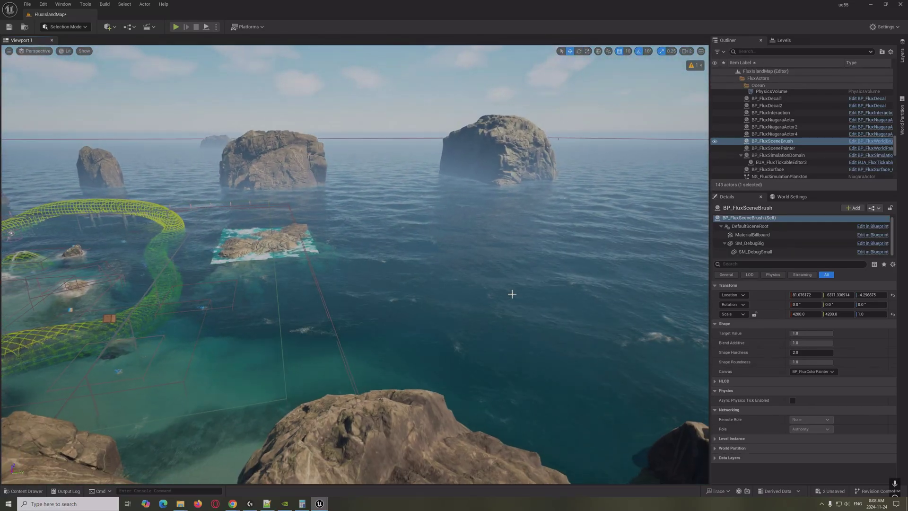
{"action": "left_click", "coordinate": [512, 293]}
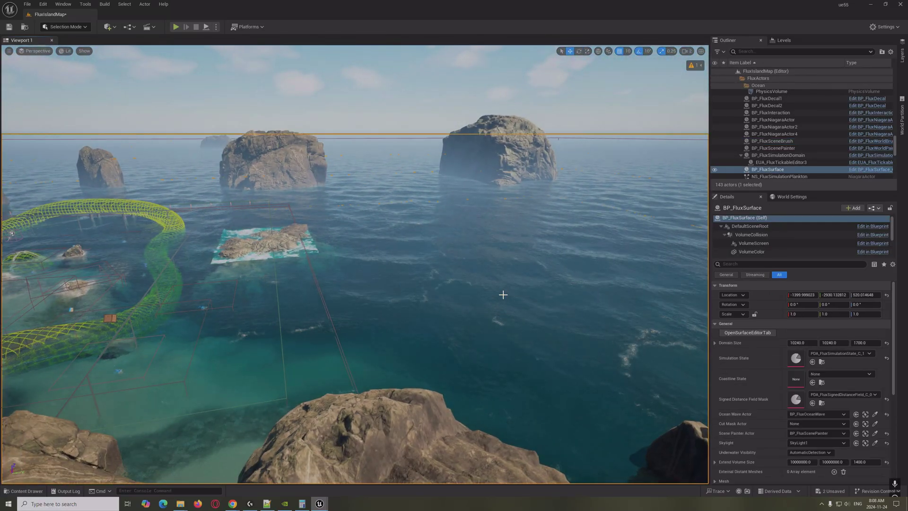
{"action": "key", "text": "s"}
{"action": "scroll", "coordinate": [794, 167], "scroll_direction": "down", "scroll_amount": 2}
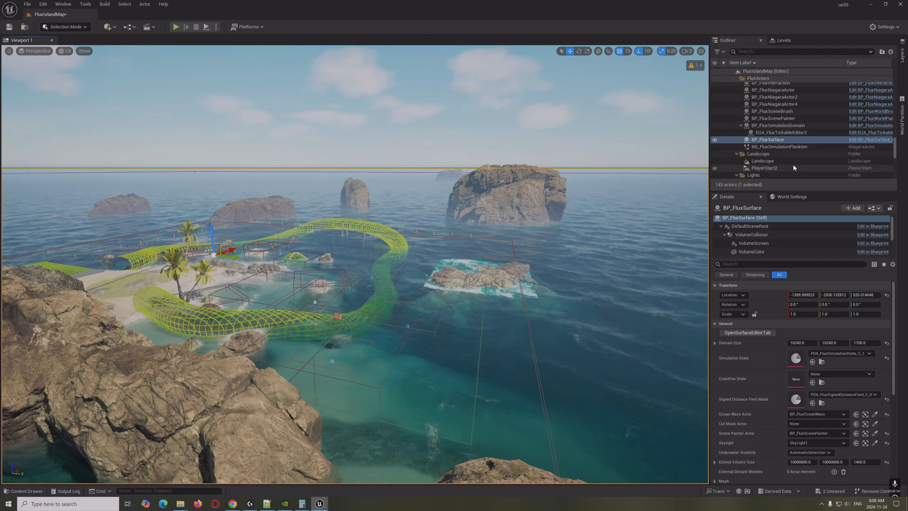
- Examine the water between the island's tunnel and the foam decal around the offshore rocks
{"action": "key", "text": "w"}
{"action": "right_click_drag", "start_coordinate": [472, 246], "coordinate": [511, 295]}
{"action": "key", "text": "w"}
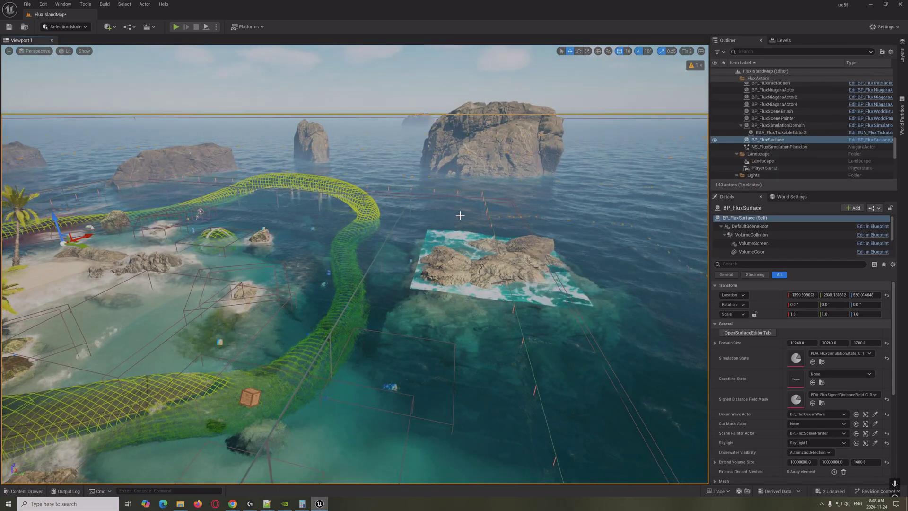
{"action": "left_click", "coordinate": [460, 215]}
{"action": "left_click", "coordinate": [490, 425]}
{"action": "right_click_drag", "start_coordinate": [492, 422], "coordinate": [492, 416]}
{"action": "key", "text": "s"}
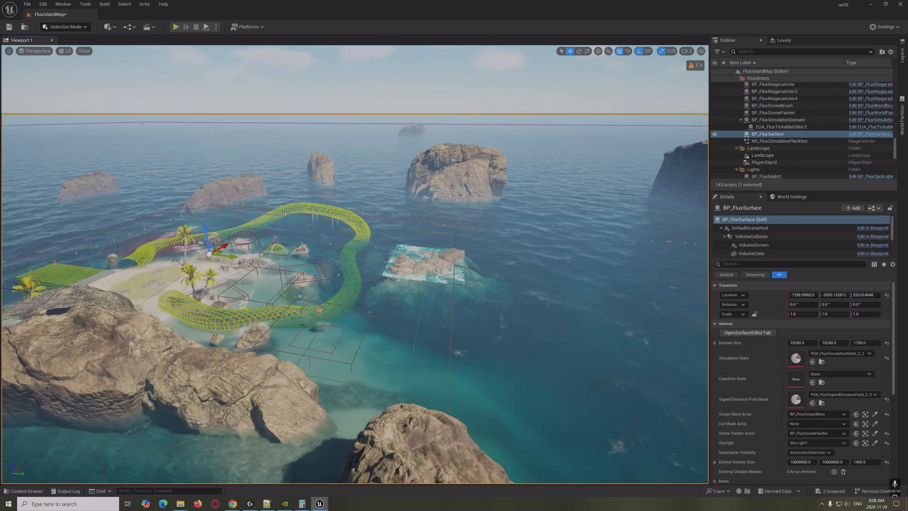
- Select BP_FluxSimulationDomain and examine how its boundary encloses the island and the shallow water
{"action": "left_click", "coordinate": [790, 141]}
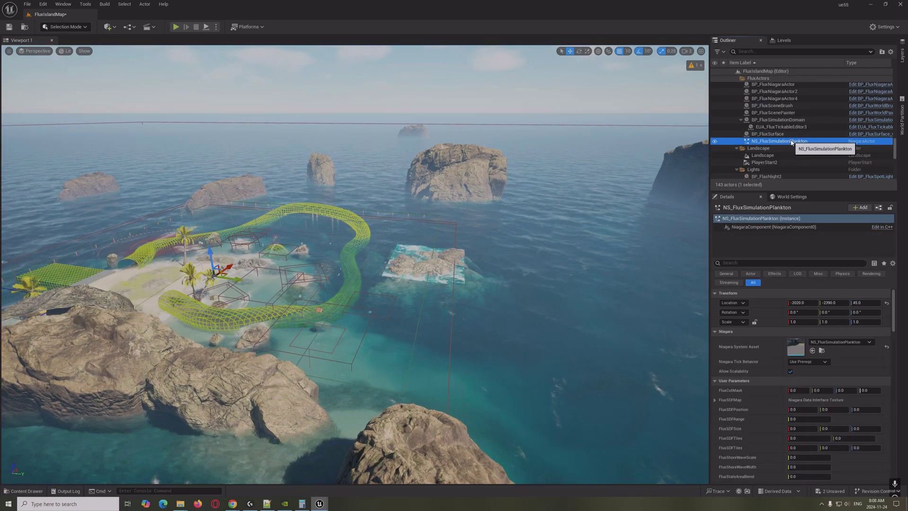
{"action": "left_click", "coordinate": [793, 121]}
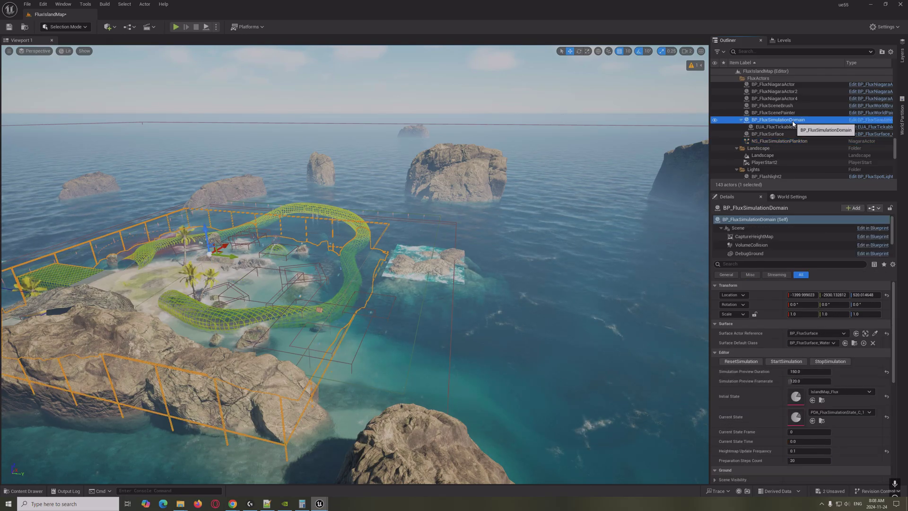
{"action": "right_click_drag", "start_coordinate": [537, 181], "coordinate": [482, 177]}
{"action": "key", "text": "w"}
{"action": "key", "text": "d"}
{"action": "key", "text": "a"}
{"action": "right_click_drag", "start_coordinate": [405, 313], "coordinate": [431, 315]}
{"action": "key", "text": "s"}
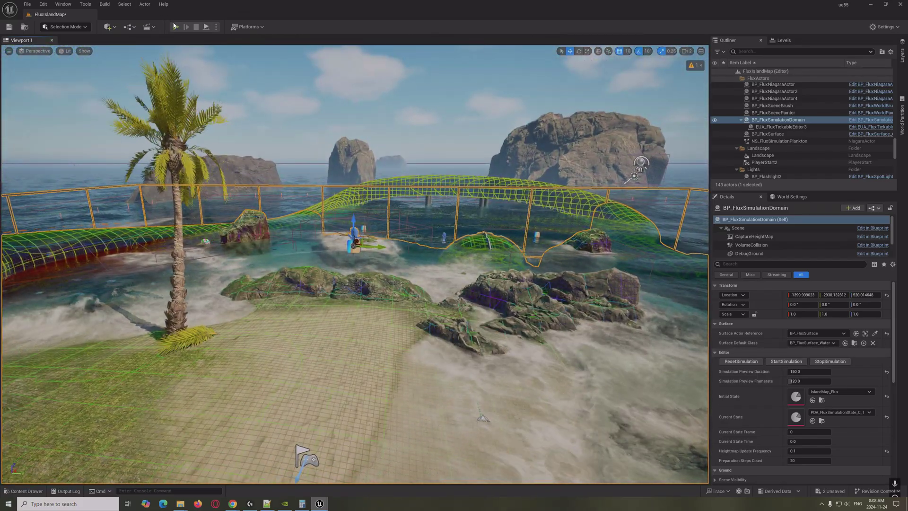
- Play the island level and take the character from the beach through the waves onto the rocks
{"action": "left_click", "coordinate": [174, 27]}
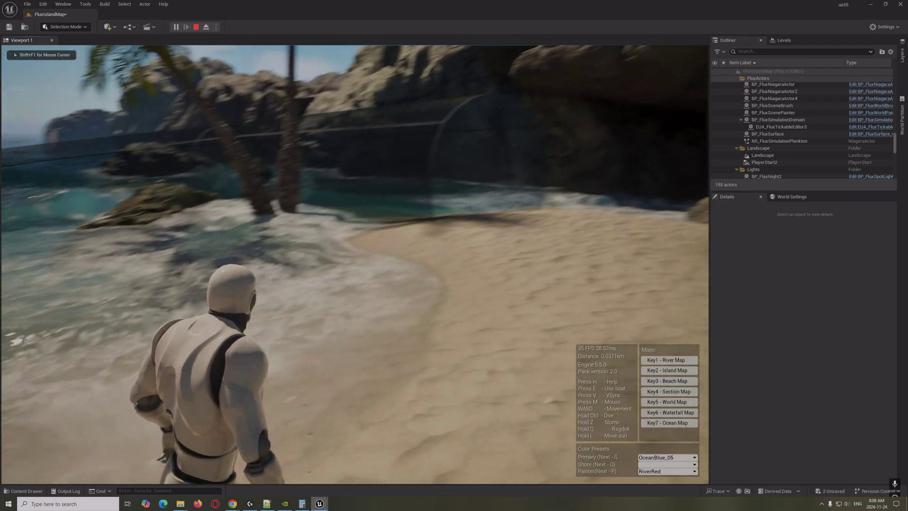
{"action": "key", "text": "w"}
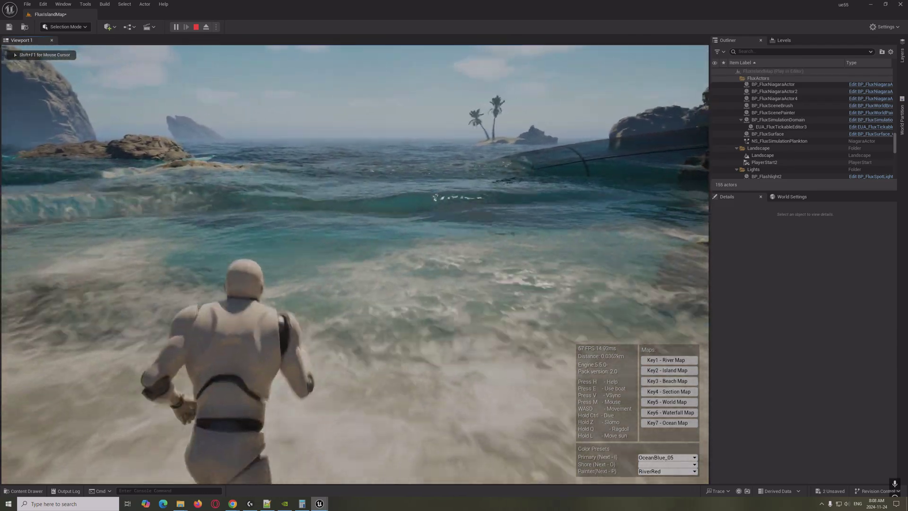
{"action": "key", "text": "w"}
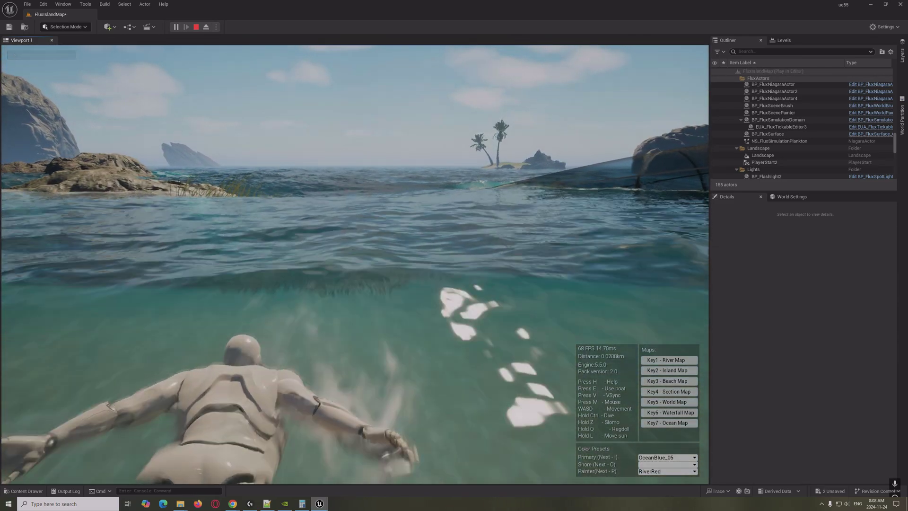
{"action": "key", "text": "w"}
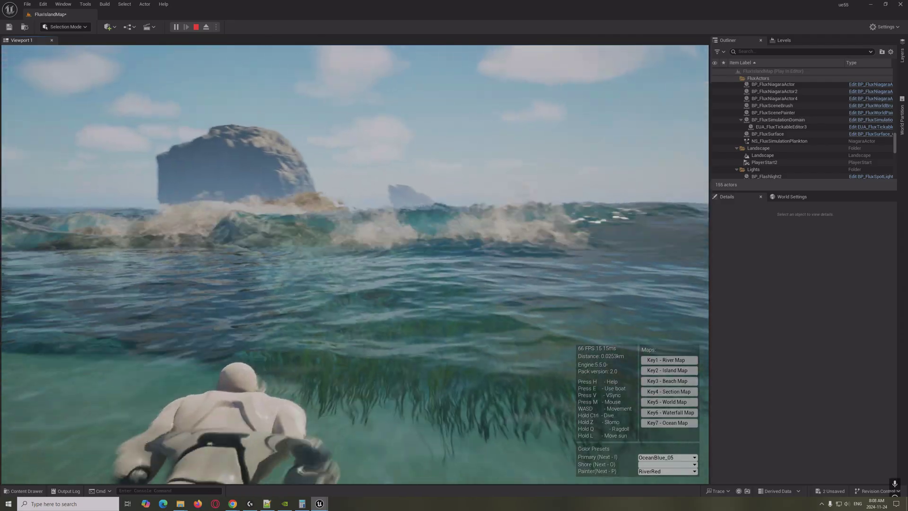
{"action": "key", "text": "w"}
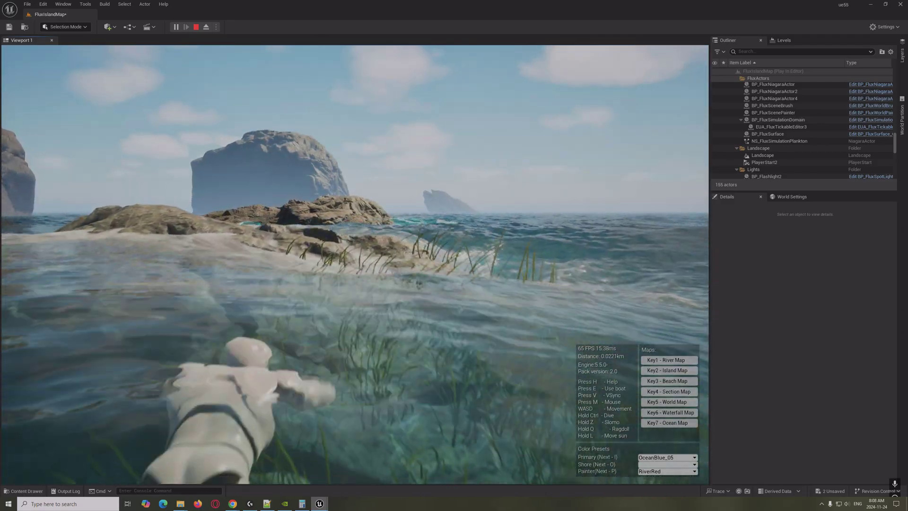
{"action": "key", "text": "w"}
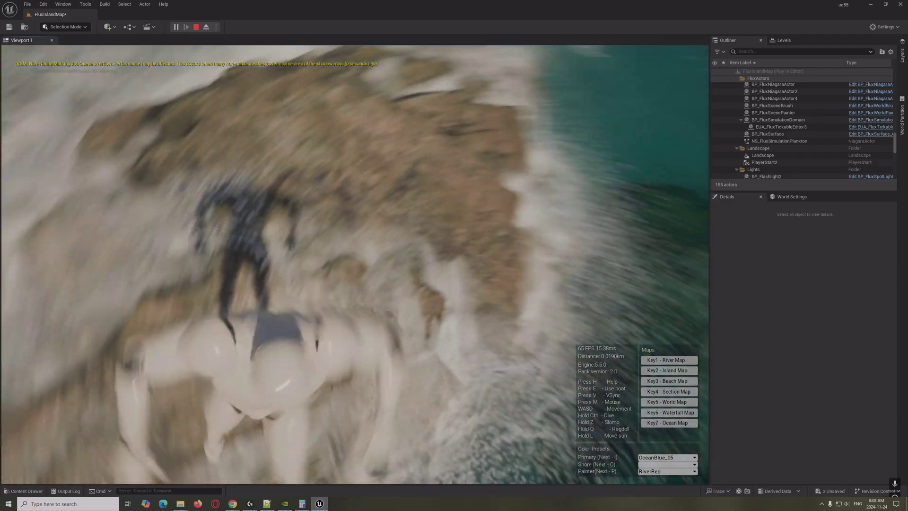
- Swim the character past the foam decal, underwater and back to the wave-washed rock, and end the play session
{"action": "key", "text": "w"}
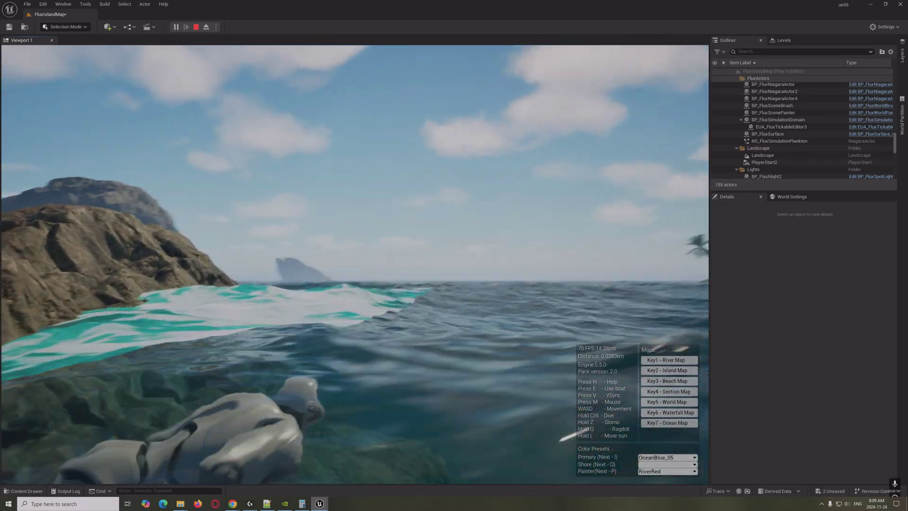
{"action": "key", "text": "w"}
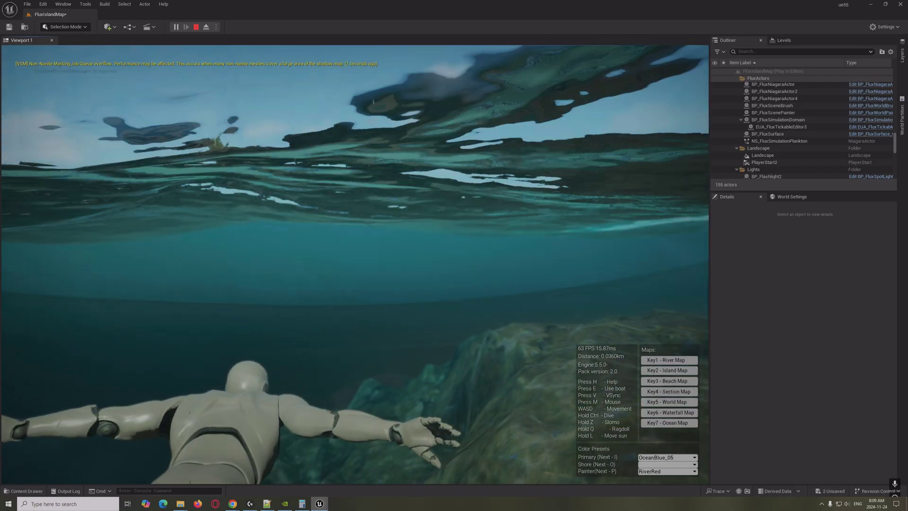
{"action": "key", "text": "w"}
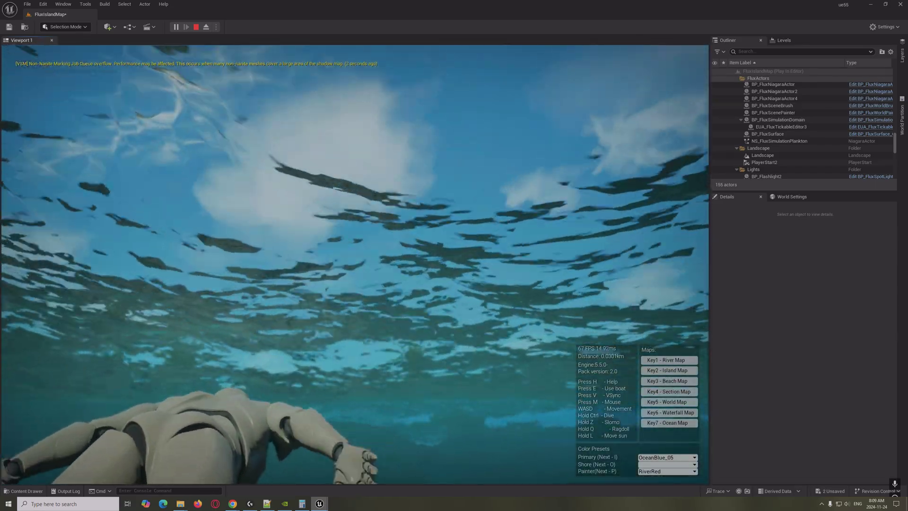
{"action": "key", "text": "w"}
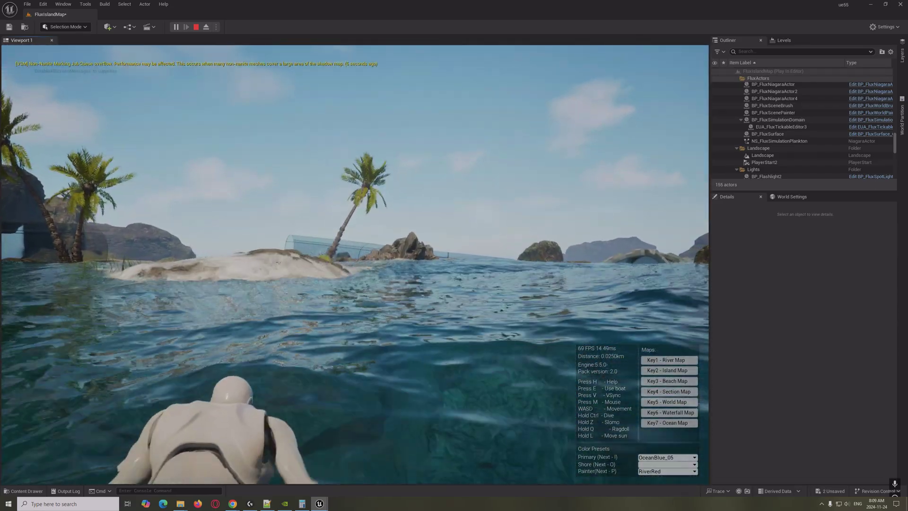
{"action": "key", "text": "w"}
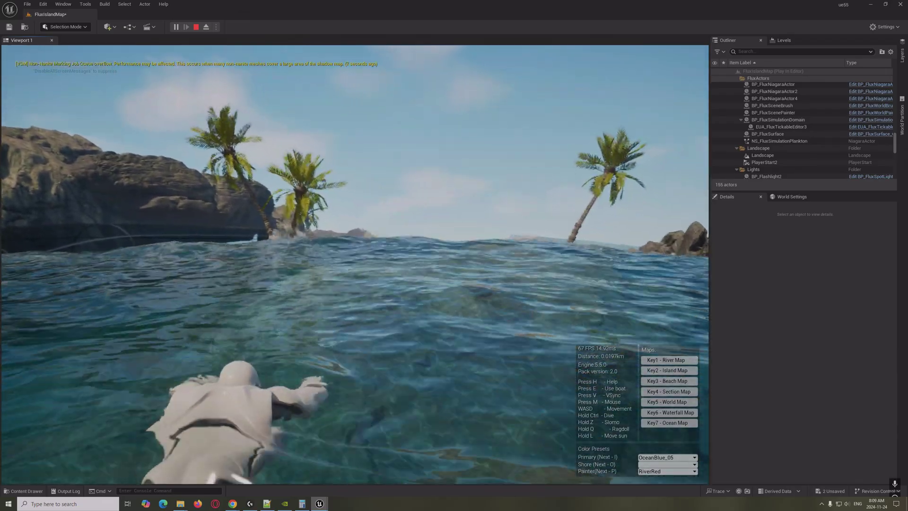
{"action": "key", "text": "w"}
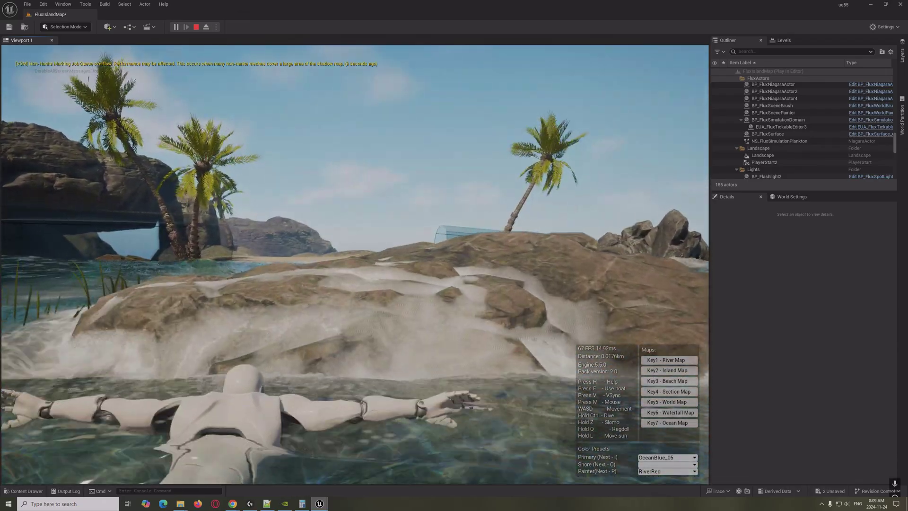
{"action": "key", "text": "w"}
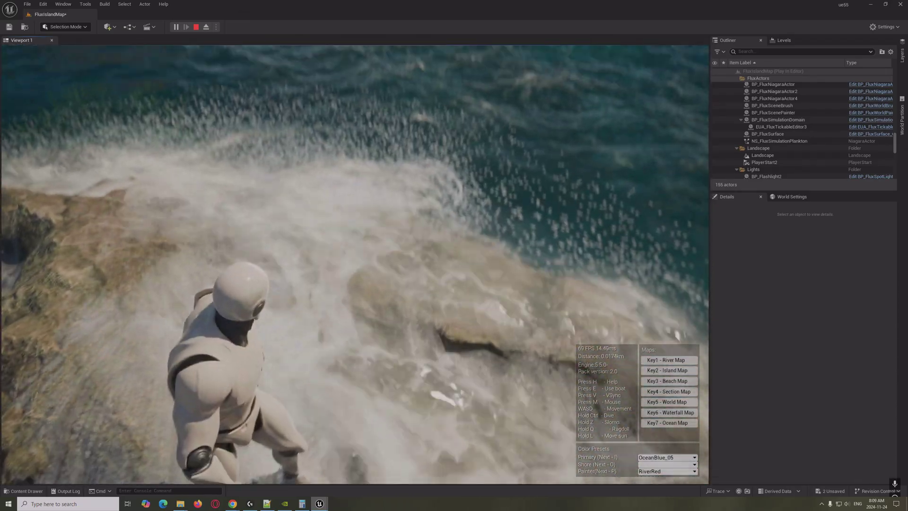
{"action": "key", "text": "Escape"}
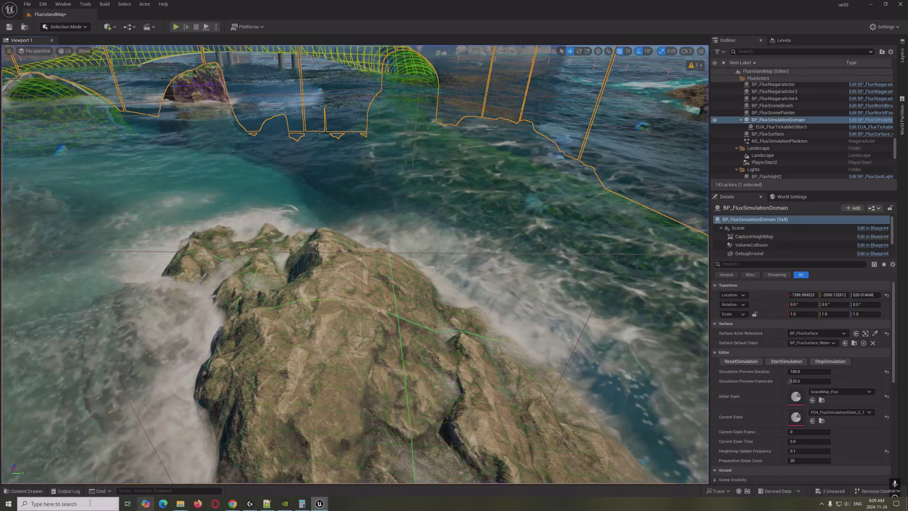
- Filter the project content to levels, clear the asset search and open FluxBeachMap
{"action": "left_click", "coordinate": [24, 490]}
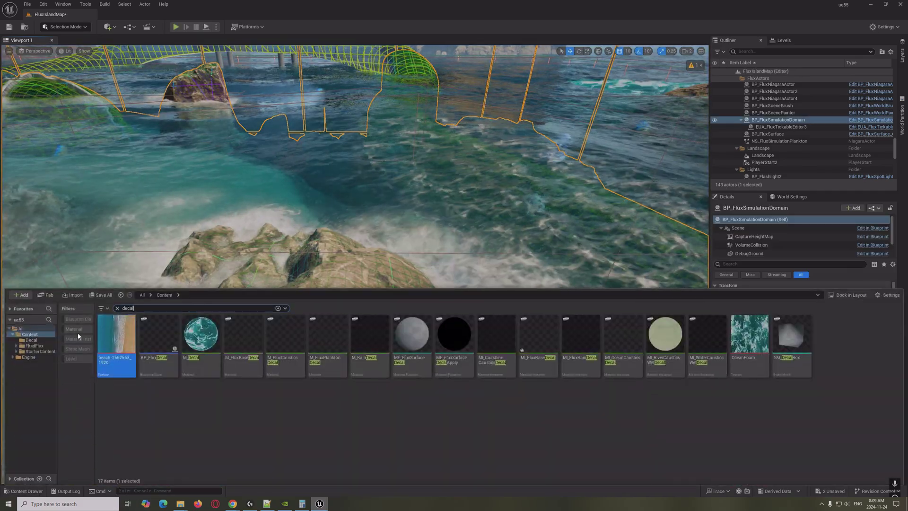
{"action": "left_click", "coordinate": [73, 359]}
{"action": "left_click", "coordinate": [117, 307]}
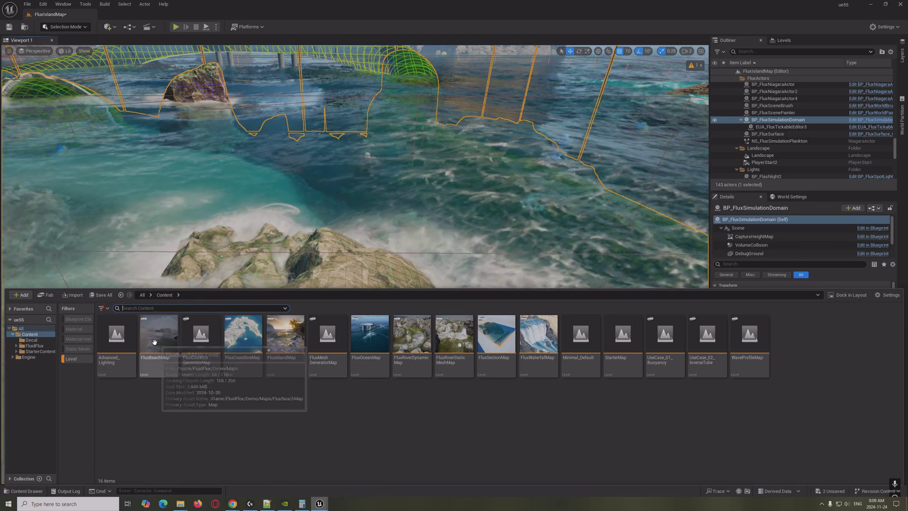
{"action": "double_click", "coordinate": [158, 337]}
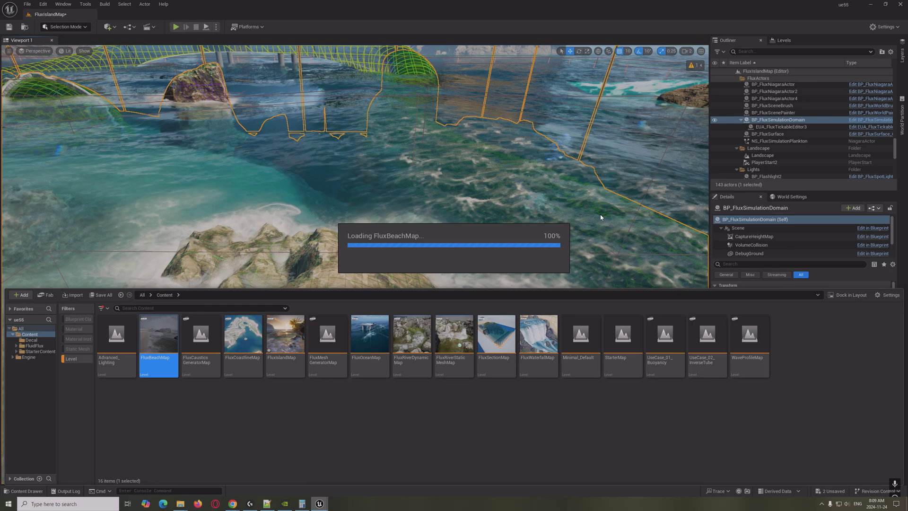
- Play the beach level and run the character across the sand to the shoreline to view the breaking waves
{"action": "right_click_drag", "start_coordinate": [389, 144], "coordinate": [407, 139]}
{"action": "key", "text": "d"}
{"action": "key", "text": "s"}
{"action": "key", "text": "d"}
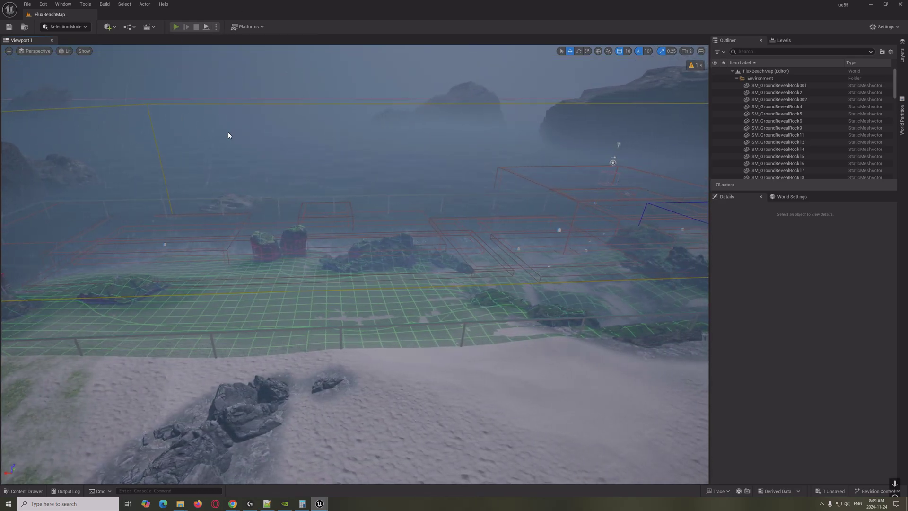
{"action": "key", "text": "alt+p"}
{"action": "key", "text": "w"}
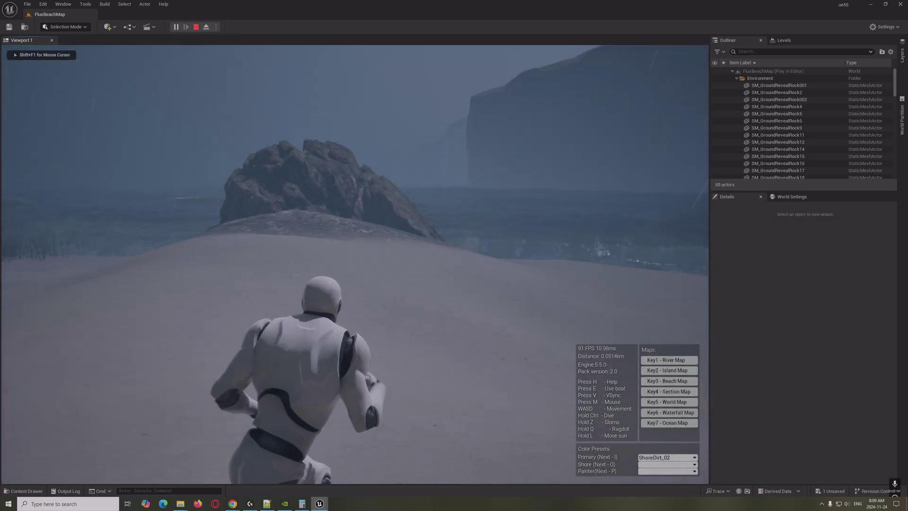
{"action": "key", "text": "w"}
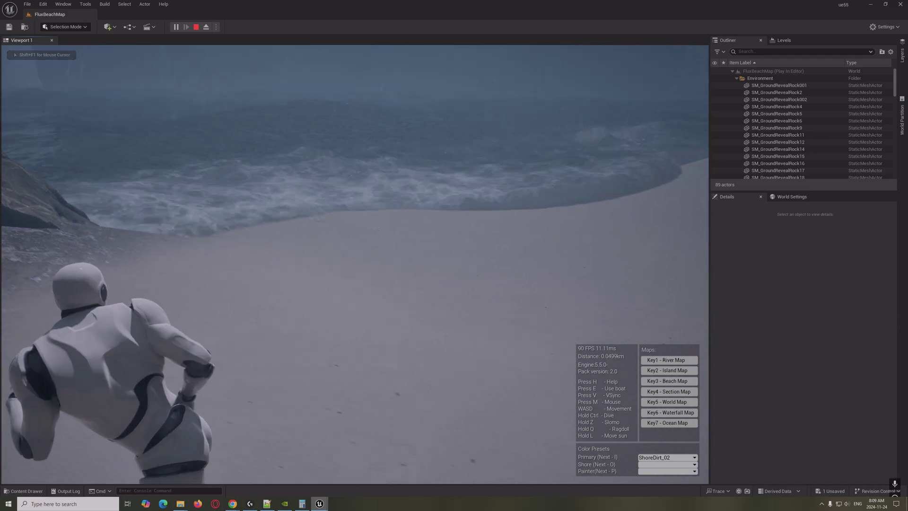
{"action": "key", "text": "w"}
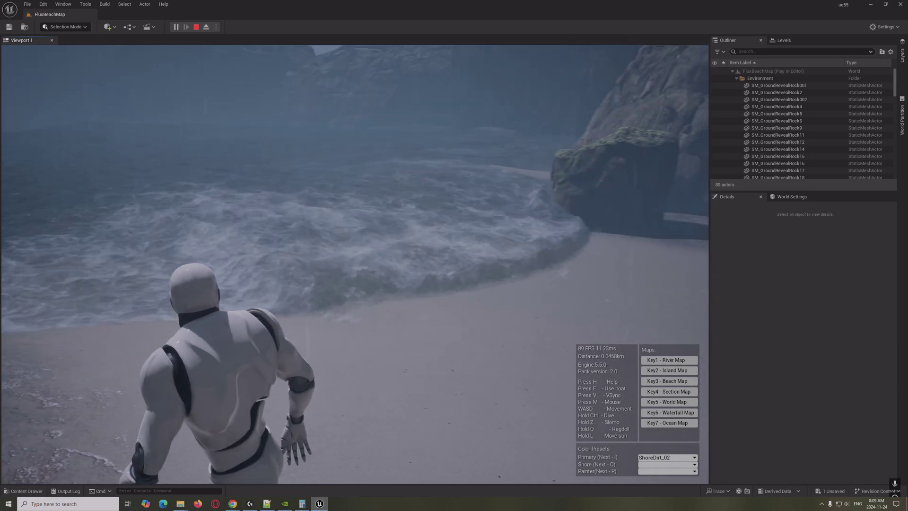
- Move the character along the beach surf and up to the large rock, and end the play session
{"action": "key", "text": "a"}
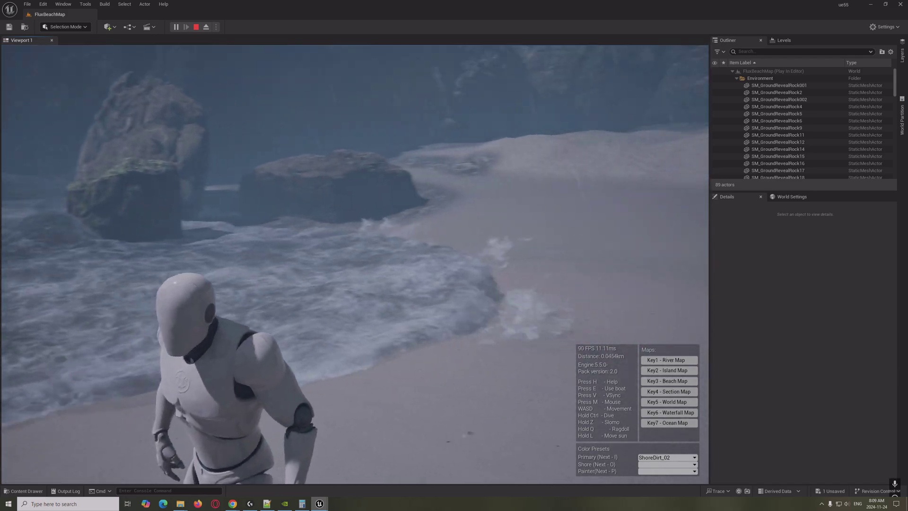
{"action": "key", "text": "d"}
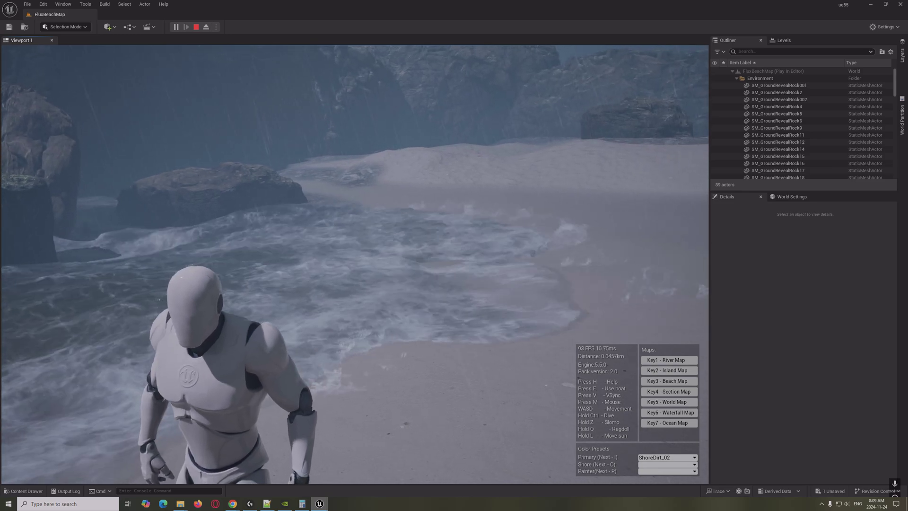
{"action": "key", "text": "w"}
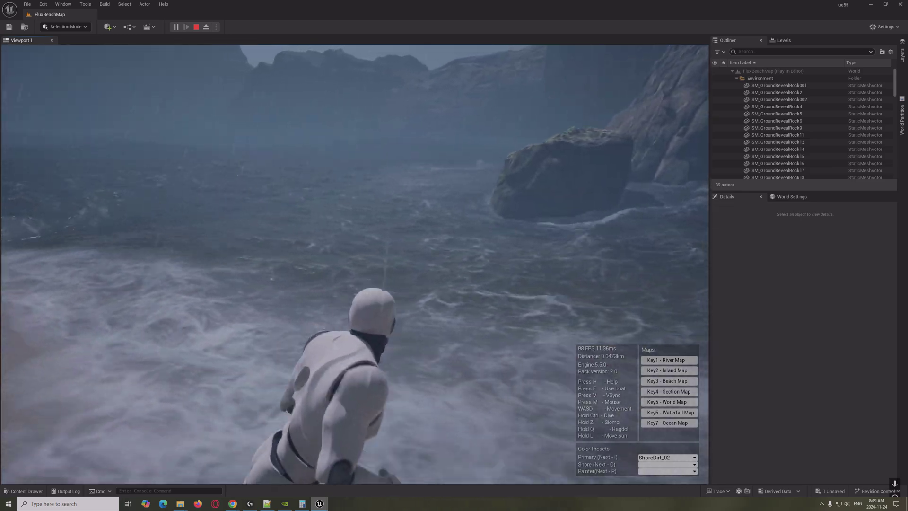
{"action": "key", "text": "a"}
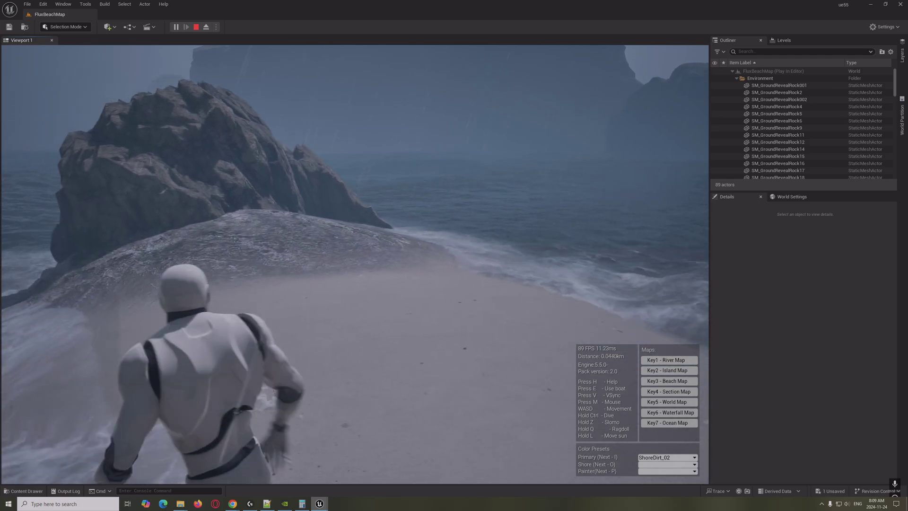
{"action": "key", "text": "Escape"}
{"action": "key", "text": "s"}
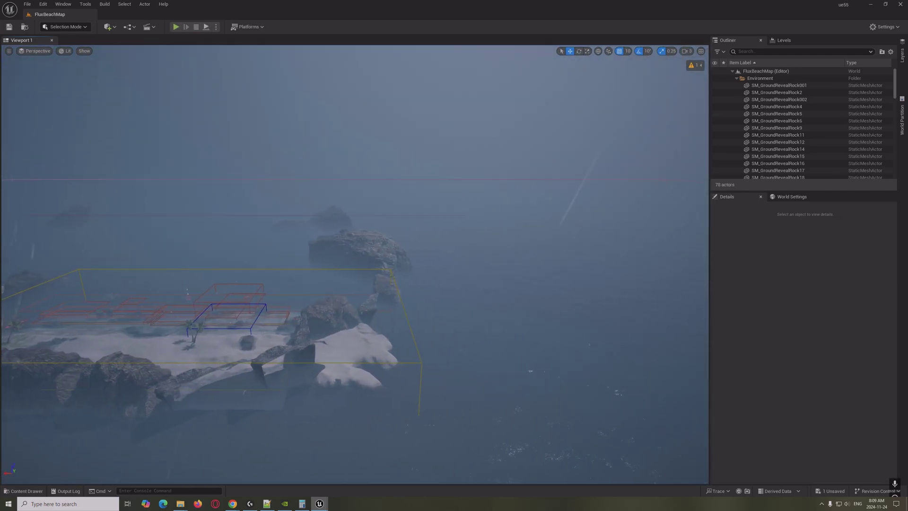
- Switch to the Fluid Flux 3.0 release notes in the browser and play the BP_FluxRotatorActor video under Unified velocity advection, pausing it partway
{"action": "key", "text": "w"}
{"action": "key", "text": "w"}
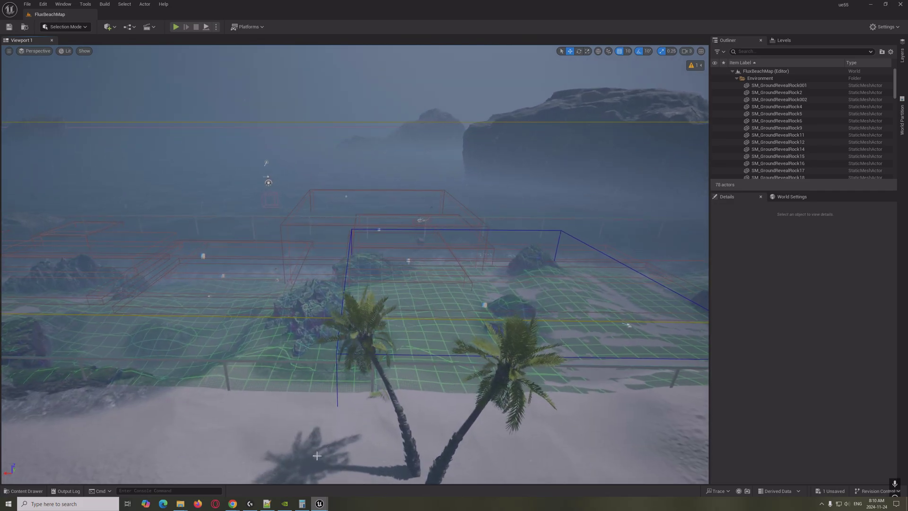
{"action": "left_click", "coordinate": [252, 491]}
{"action": "scroll", "coordinate": [355, 301], "scroll_direction": "down", "scroll_amount": 3}
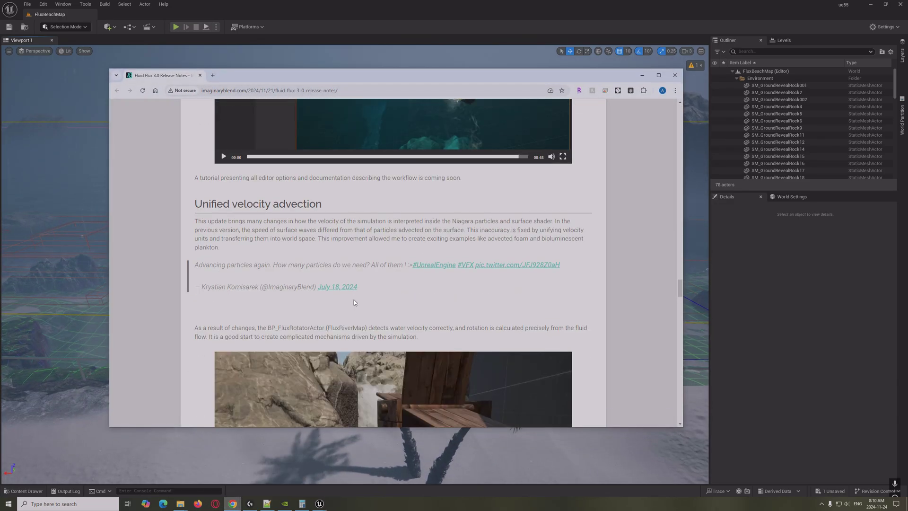
{"action": "scroll", "coordinate": [373, 294], "scroll_direction": "down", "scroll_amount": 2}
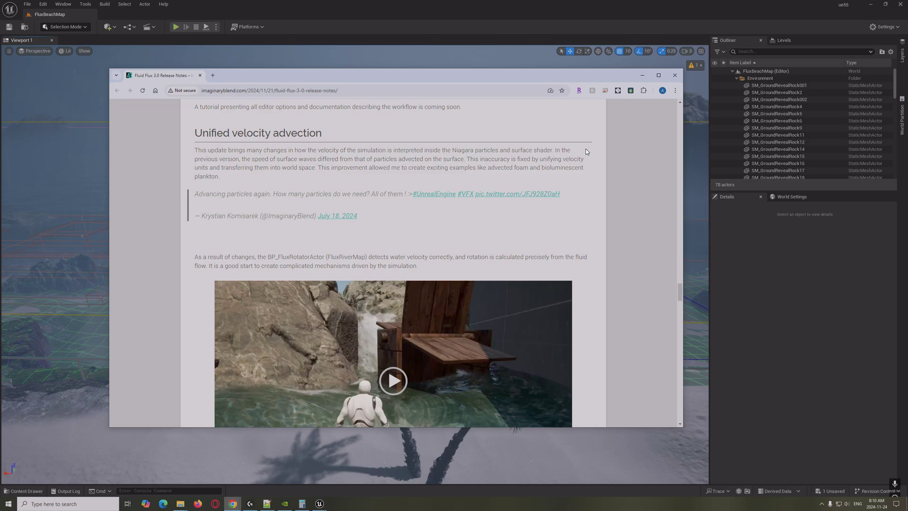
{"action": "scroll", "coordinate": [266, 240], "scroll_direction": "down", "scroll_amount": 2}
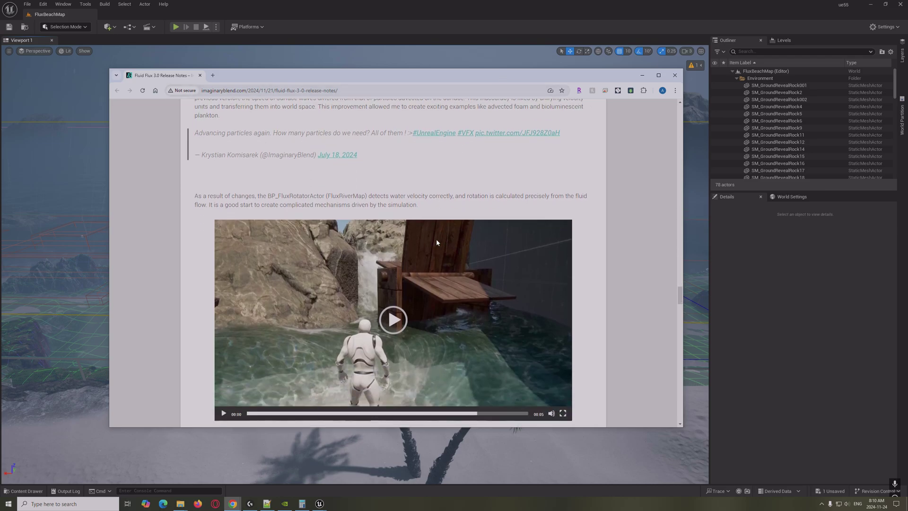
{"action": "left_click", "coordinate": [393, 272]}
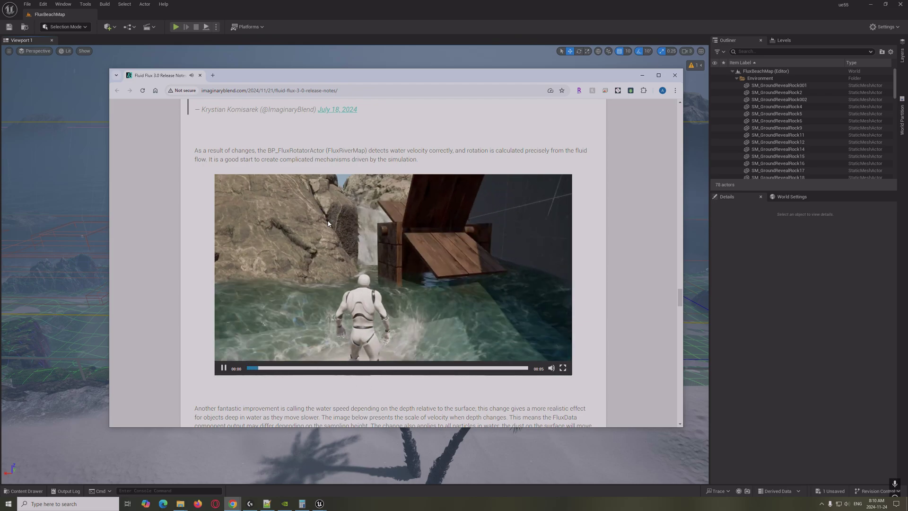
{"action": "left_click", "coordinate": [223, 368]}
- Read the release notes from water speed versus depth through Vehicles, Rain particles and Large World Coordinates
{"action": "scroll", "coordinate": [188, 301], "scroll_direction": "down", "scroll_amount": 5}
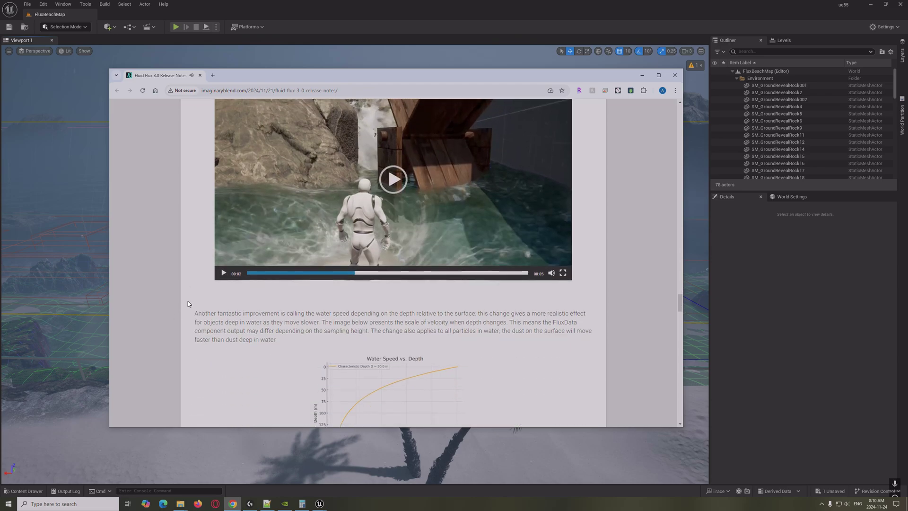
{"action": "scroll", "coordinate": [189, 299], "scroll_direction": "down", "scroll_amount": 5}
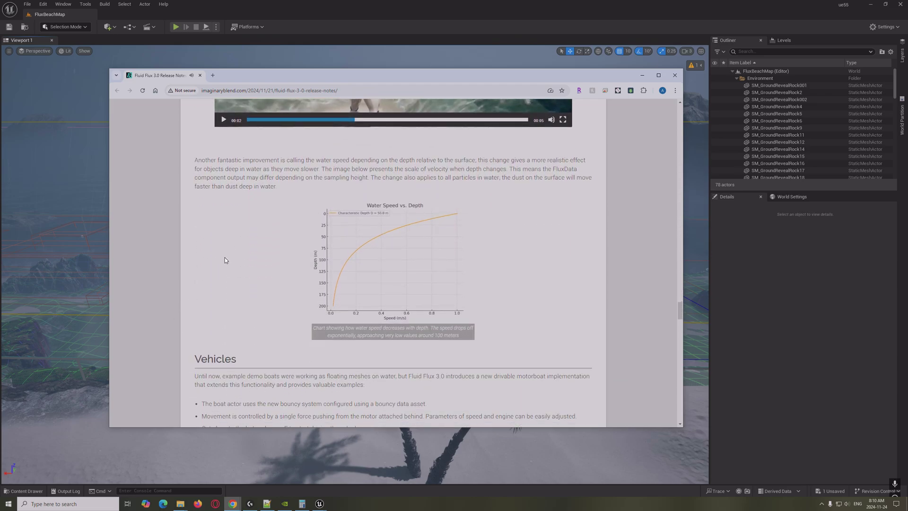
{"action": "scroll", "coordinate": [193, 257], "scroll_direction": "down", "scroll_amount": 4}
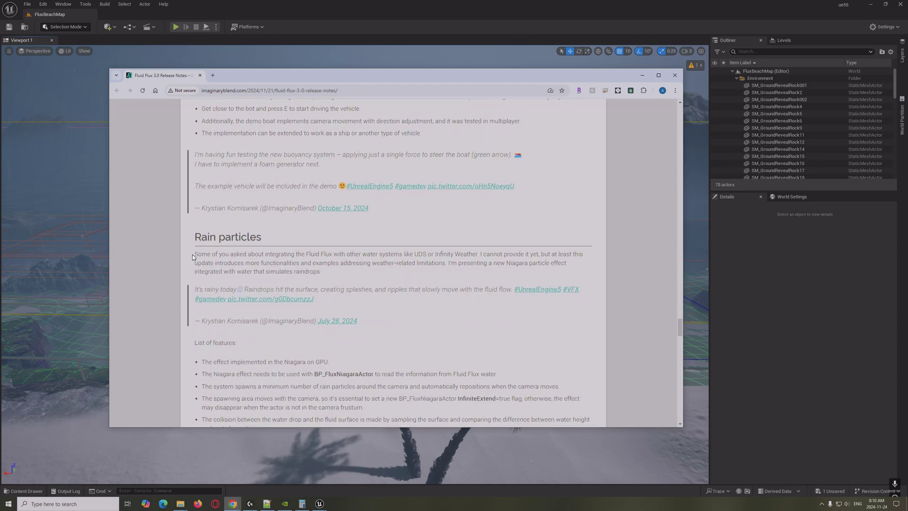
{"action": "scroll", "coordinate": [191, 252], "scroll_direction": "down", "scroll_amount": 5}
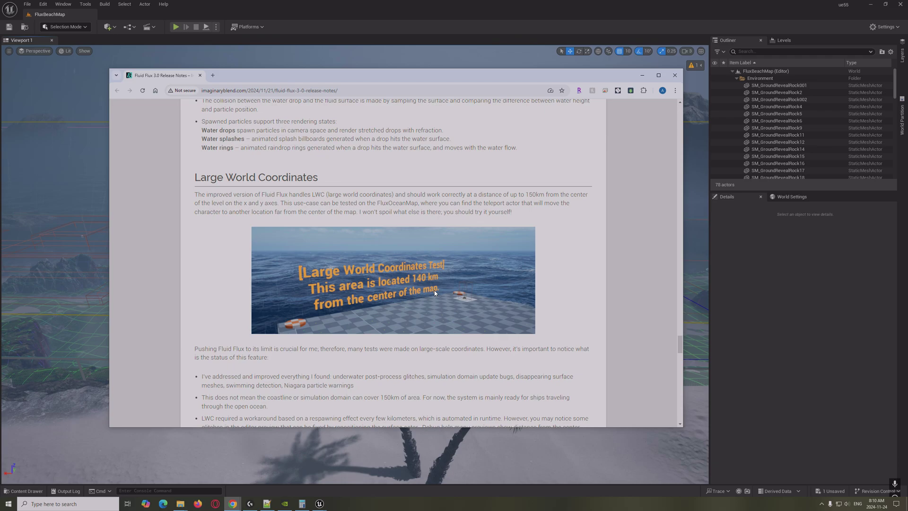
{"action": "scroll", "coordinate": [416, 267], "scroll_direction": "down", "scroll_amount": 3}
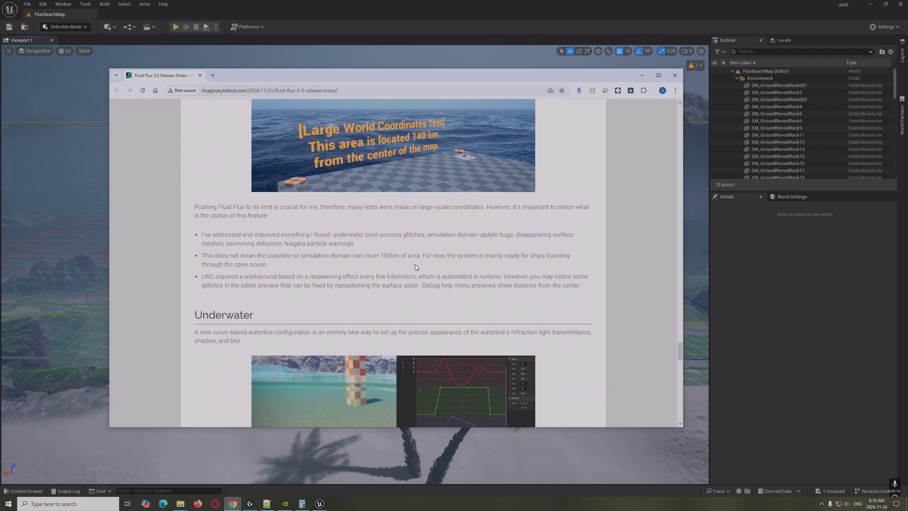
- Switch back to Unreal Editor and open FluxOceanMap without saving MI_FluxBaseDecal
{"action": "left_click", "coordinate": [319, 503]}
{"action": "left_click", "coordinate": [23, 490]}
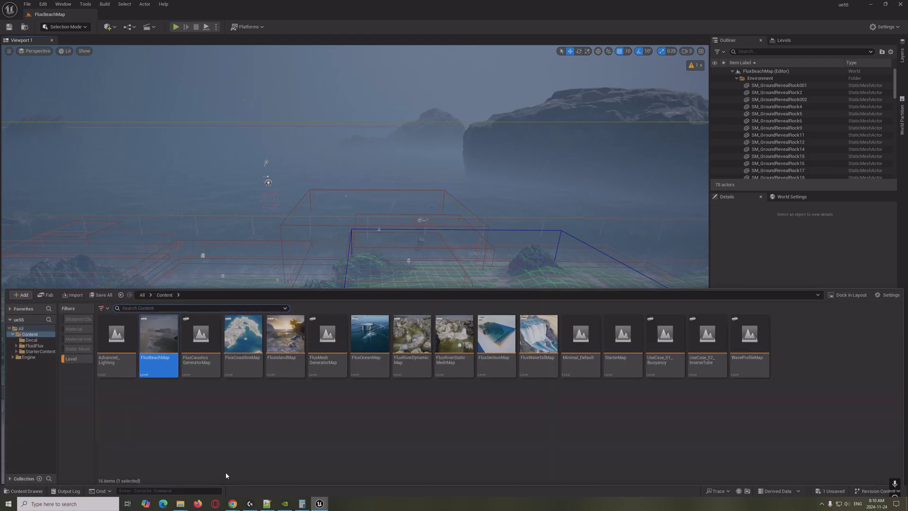
{"action": "double_click", "coordinate": [376, 335]}
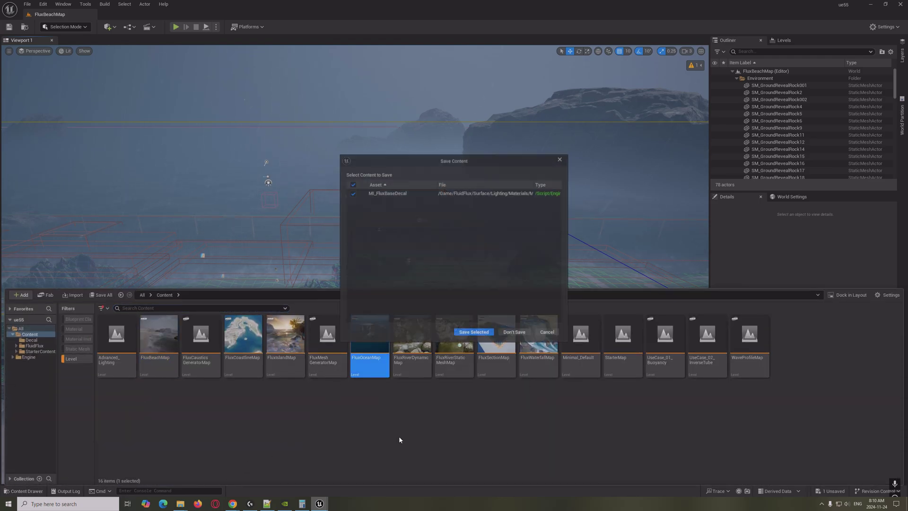
{"action": "left_click", "coordinate": [514, 331]}
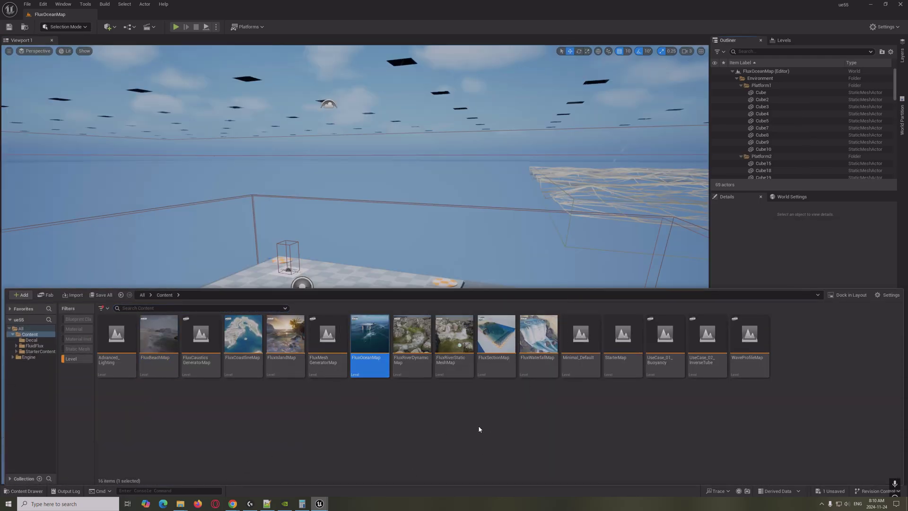
- Examine the ocean and teleport area in the viewport, selecting the checkered platform cube and framing it
{"action": "right_click_drag", "start_coordinate": [467, 140], "coordinate": [466, 198]}
{"action": "key", "text": "s"}
{"action": "right_click_drag", "start_coordinate": [355, 165], "coordinate": [355, 165]}
{"action": "right_click_drag", "start_coordinate": [355, 265], "coordinate": [355, 166]}
{"action": "key", "text": "w"}
{"action": "left_click", "coordinate": [382, 335]}
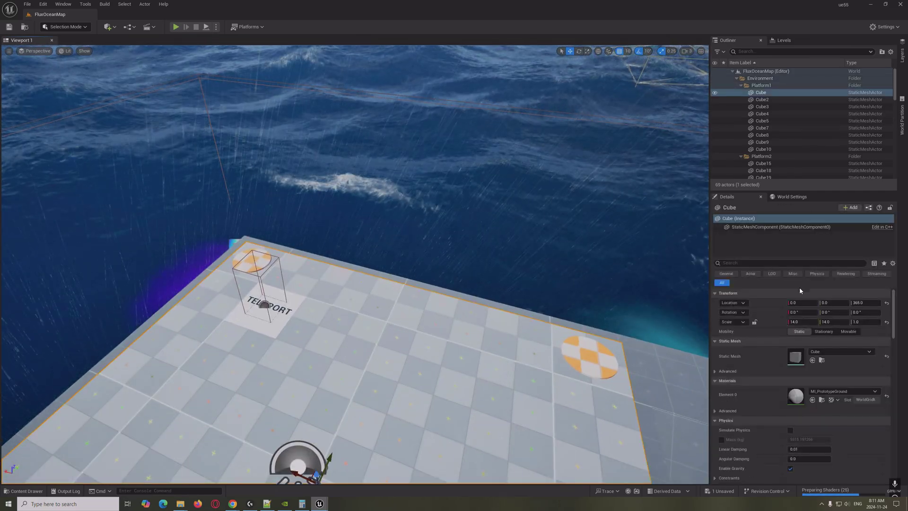
{"action": "right_click_drag", "start_coordinate": [504, 360], "coordinate": [504, 360]}
{"action": "scroll", "coordinate": [504, 360], "scroll_direction": "down", "scroll_amount": 1}
{"action": "key", "text": "f"}
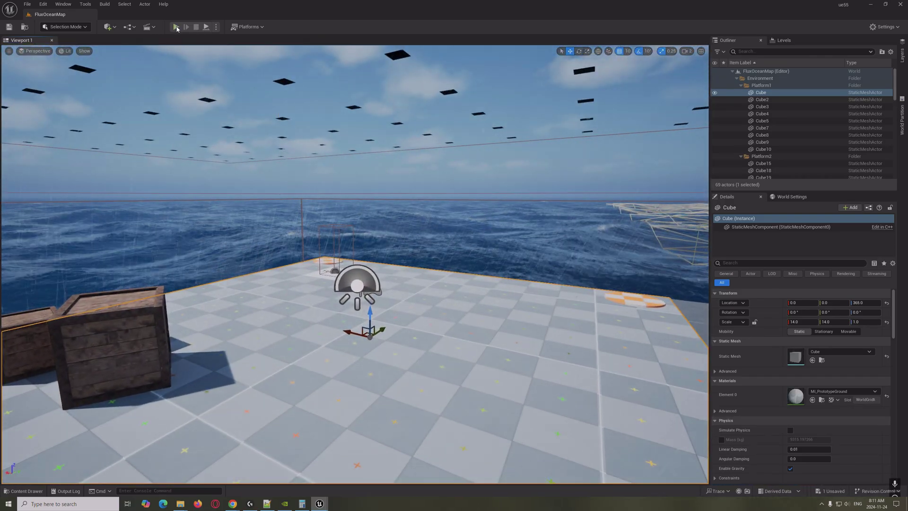
- Play the ocean level and run the character over the teleport pad to the distant platform
{"action": "key", "text": "alt+p"}
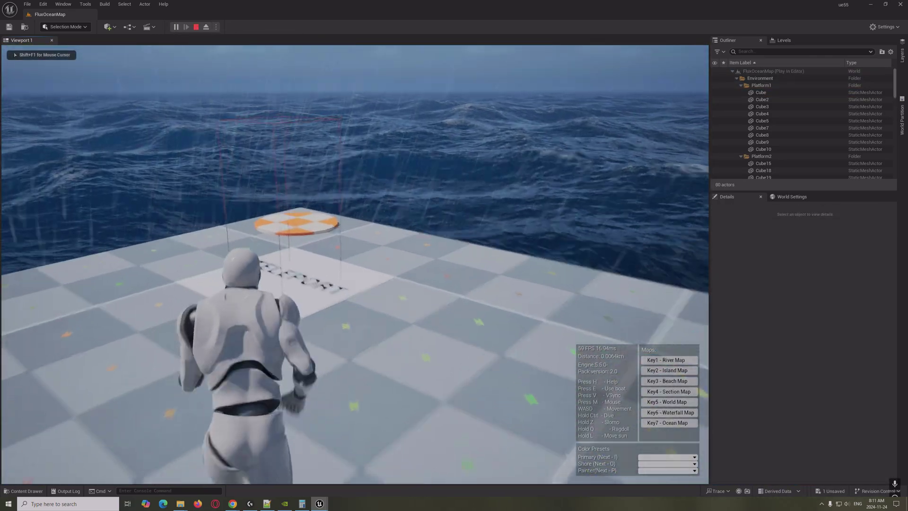
{"action": "key", "text": "w"}
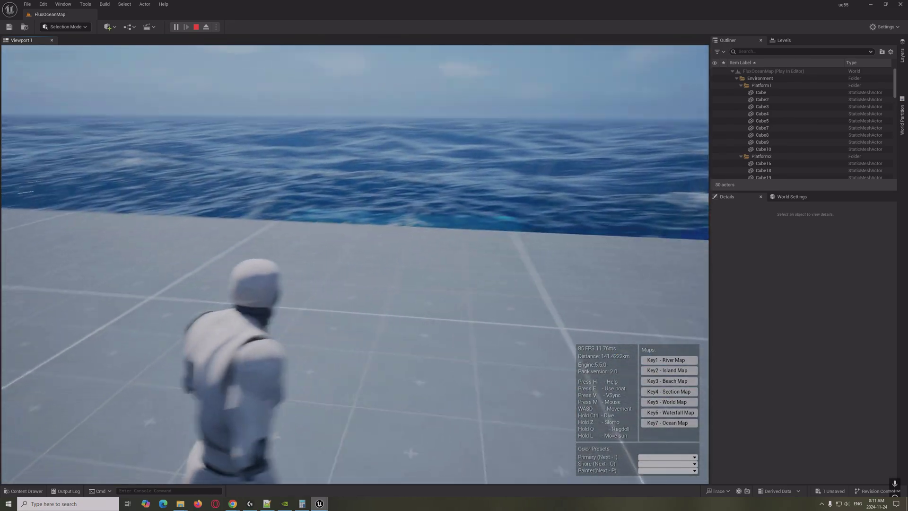
{"action": "key", "text": "w"}
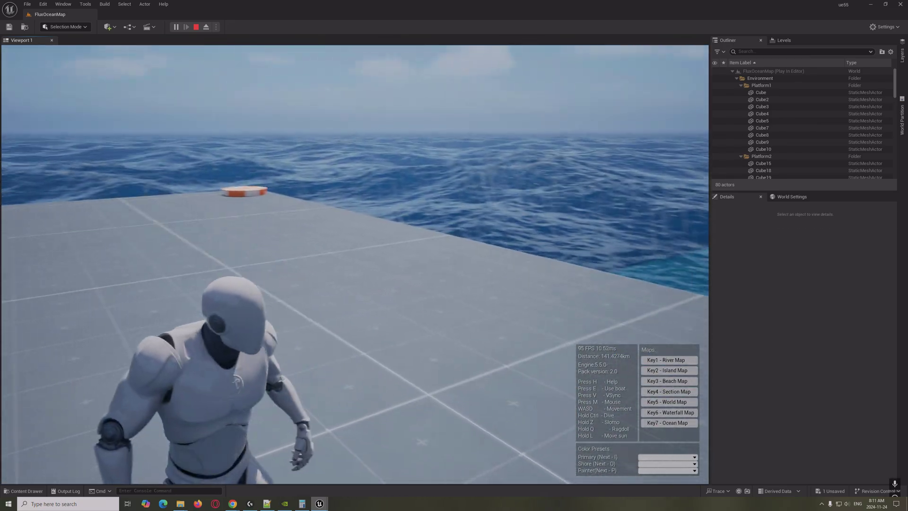
- Run the character around the distant platform to view the arched dome, the ramp and the Large World Coordinates Test sign
{"action": "key", "text": "w"}
{"action": "key", "text": "w"}
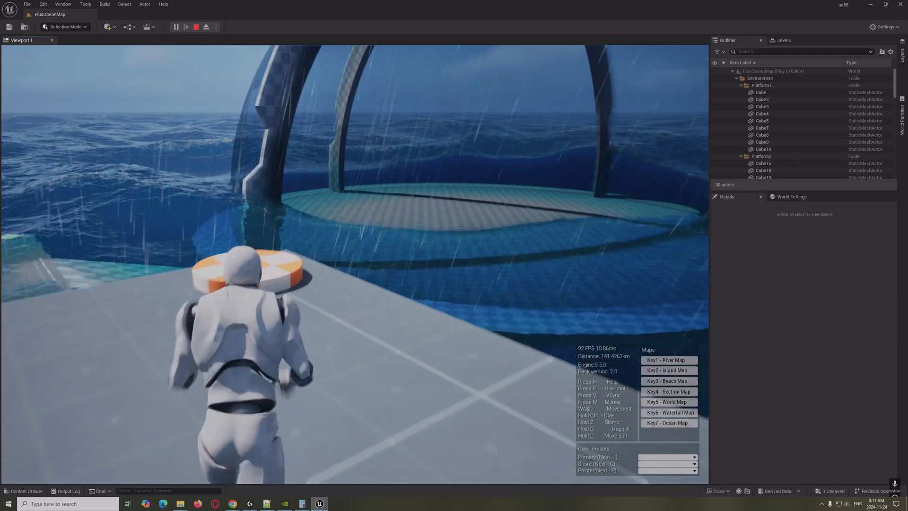
{"action": "key", "text": "w"}
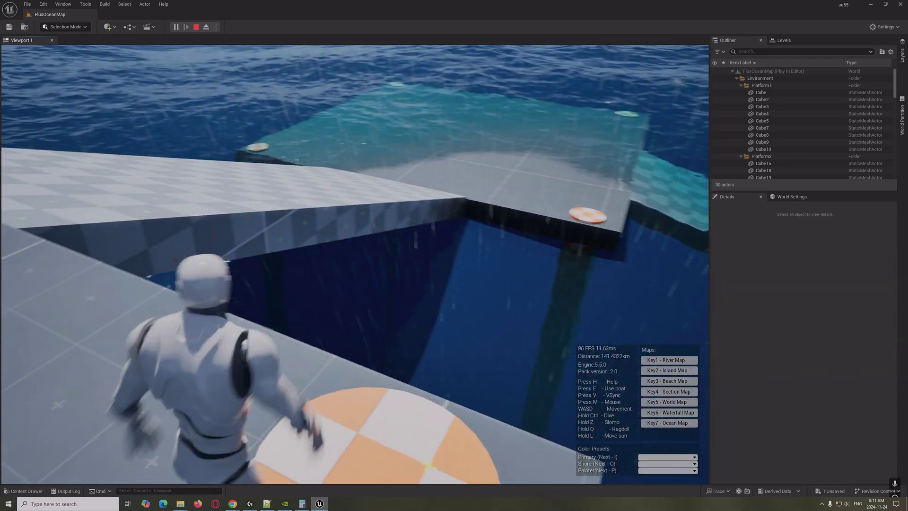
{"action": "key", "text": "w"}
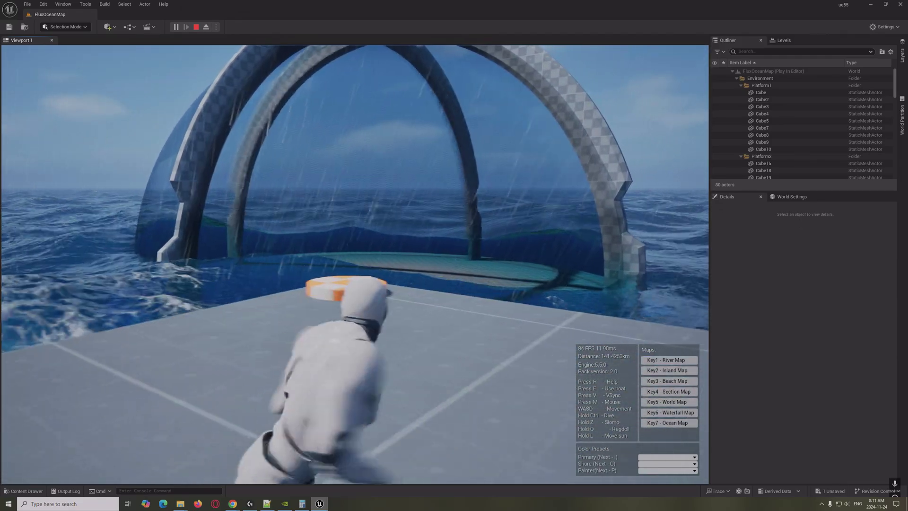
{"action": "key", "text": "d"}
{"action": "key", "text": "w"}
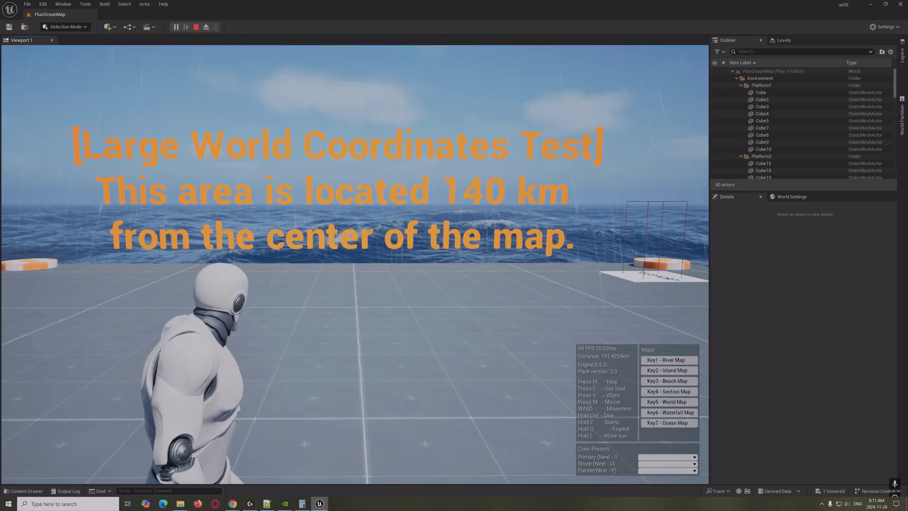
- Teleport the character back to the central platform and move across it to view the ocean and wooden crates
{"action": "key", "text": "w"}
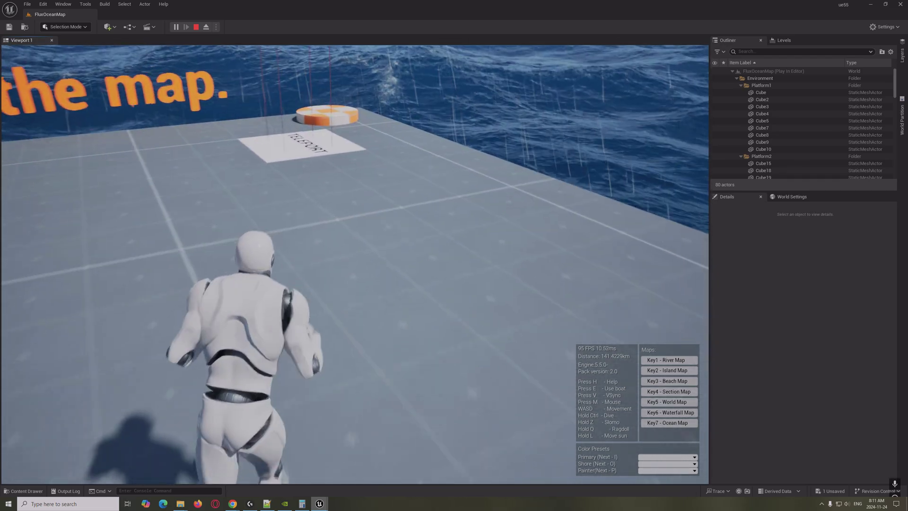
{"action": "key", "text": "w"}
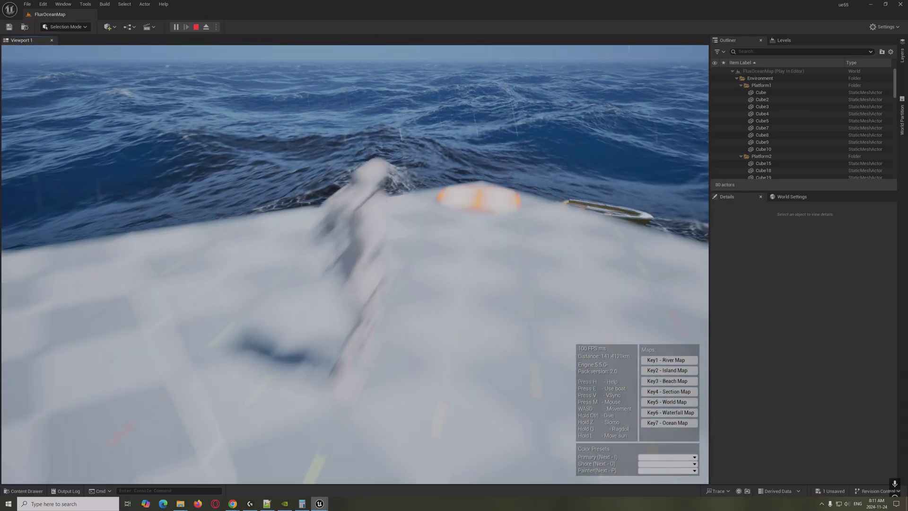
{"action": "key", "text": "s"}
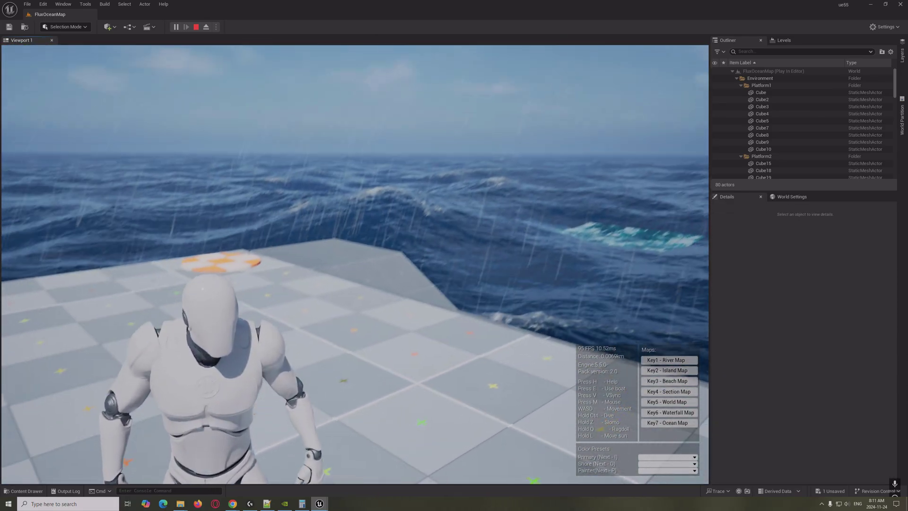
{"action": "key", "text": "w"}
{"action": "key", "text": "w"}
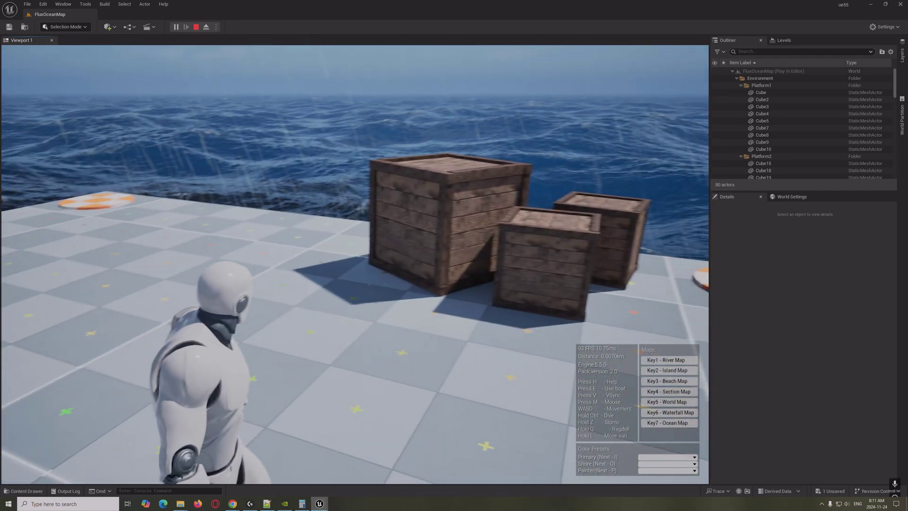
- Return the character to the distant area and move along the ramp and flooded platform to the dome's rim
{"action": "key", "text": "w"}
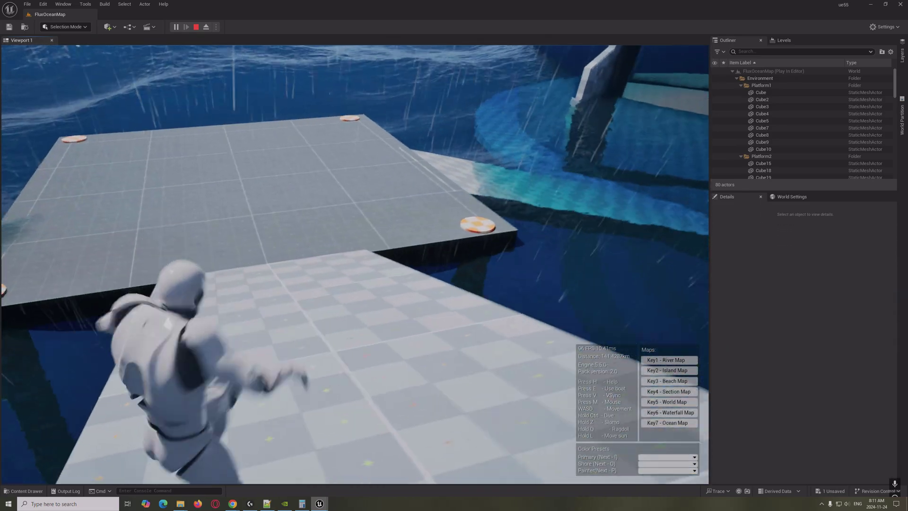
{"action": "key", "text": "w"}
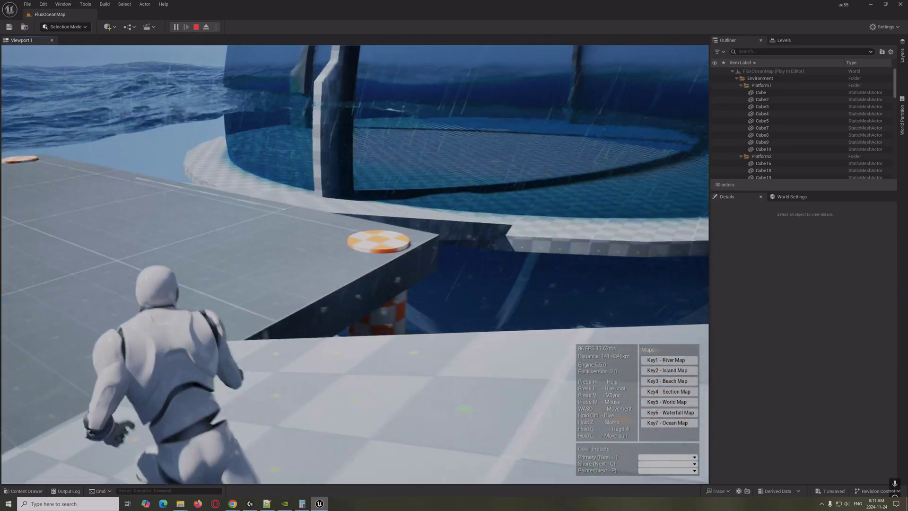
{"action": "key", "text": "w"}
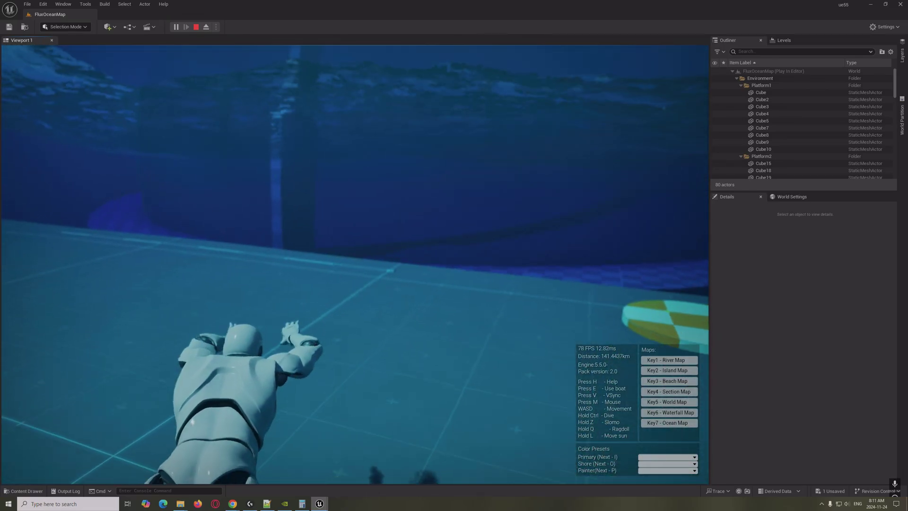
{"action": "key", "text": "w"}
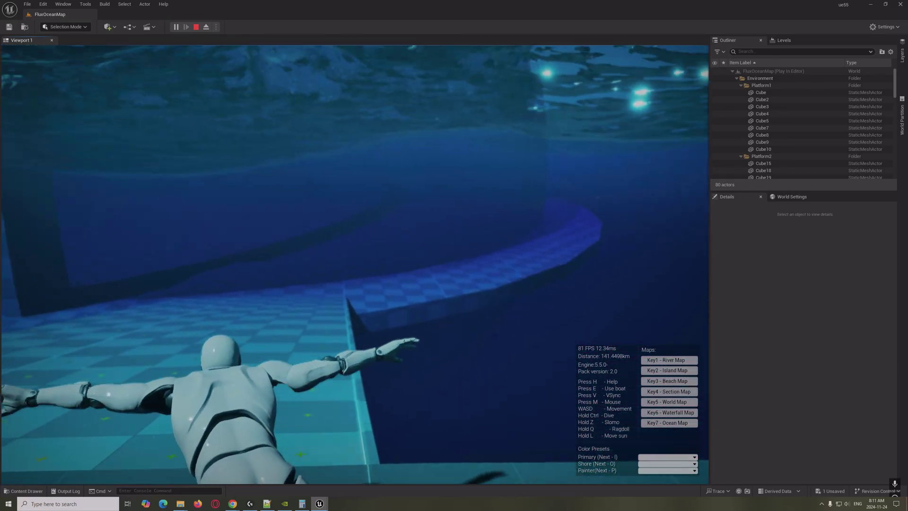
{"action": "key", "text": "w"}
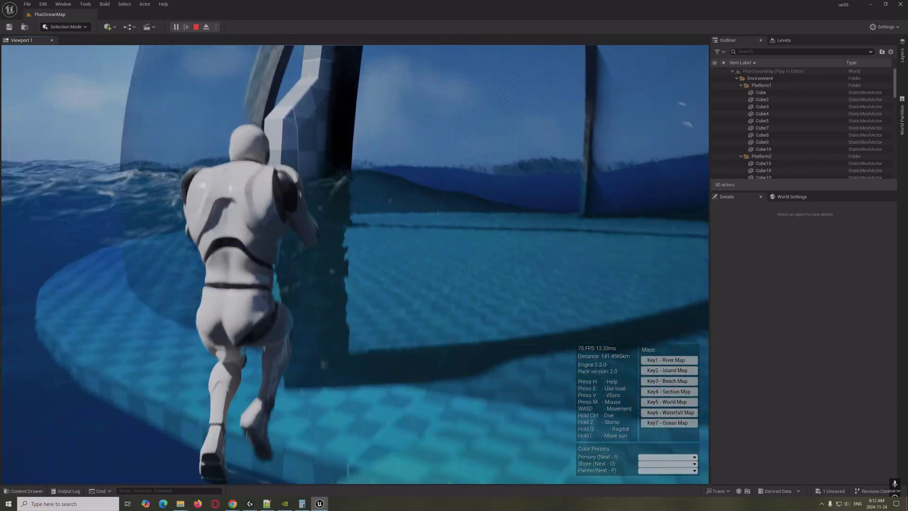
- Swim the character underwater around the dome and along the submerged platform to view the water surface from below
{"action": "key", "text": "w"}
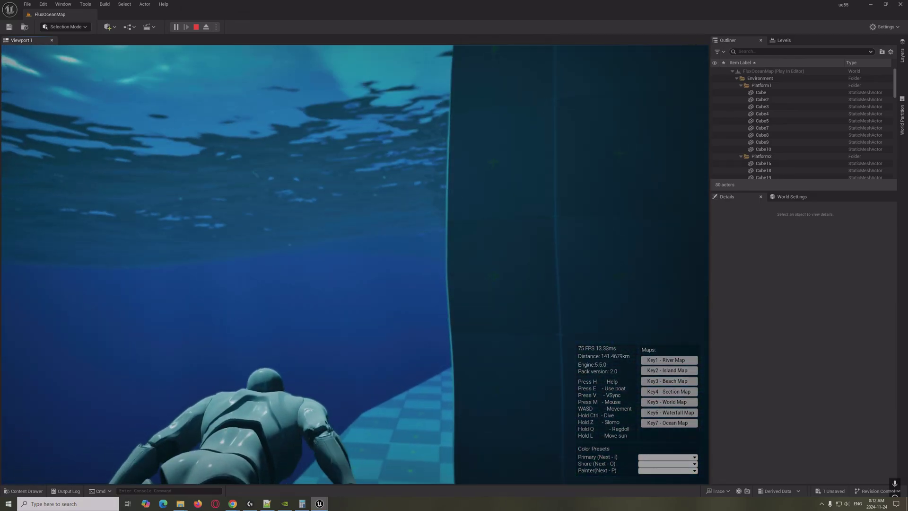
{"action": "key", "text": "w"}
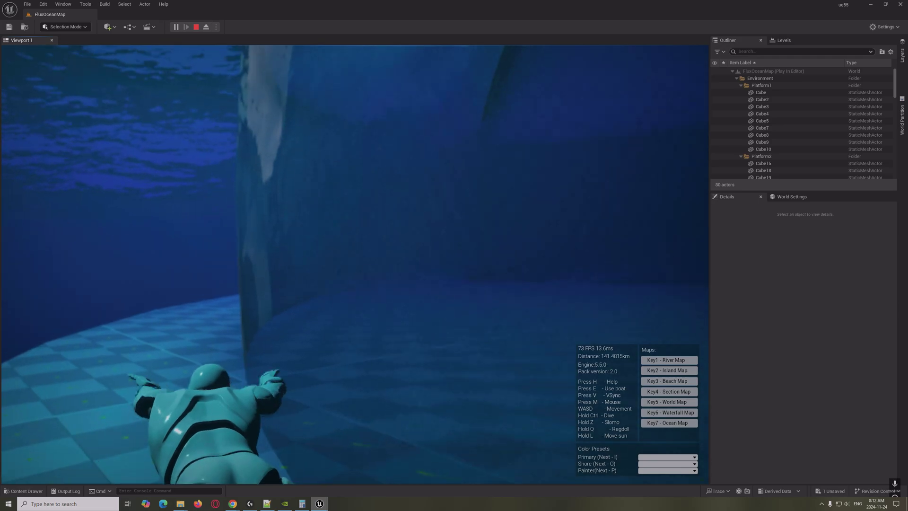
{"action": "key", "text": "w"}
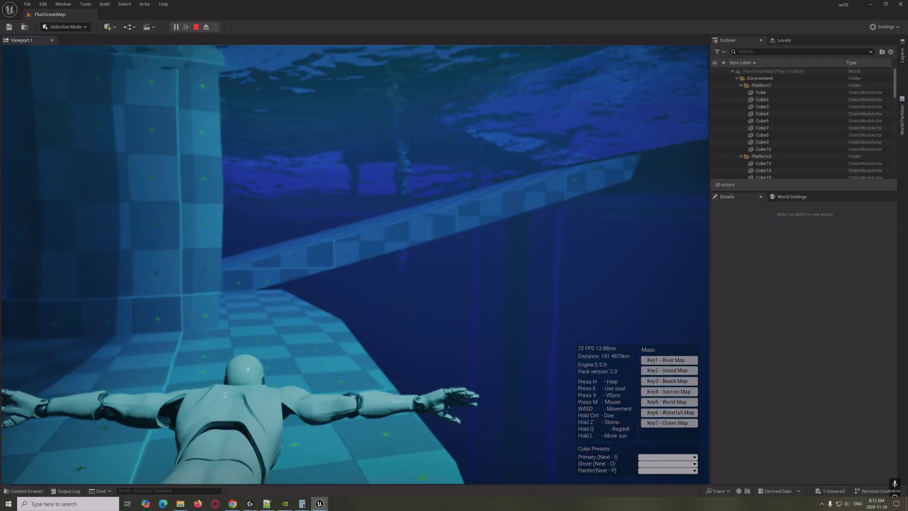
{"action": "key", "text": "w"}
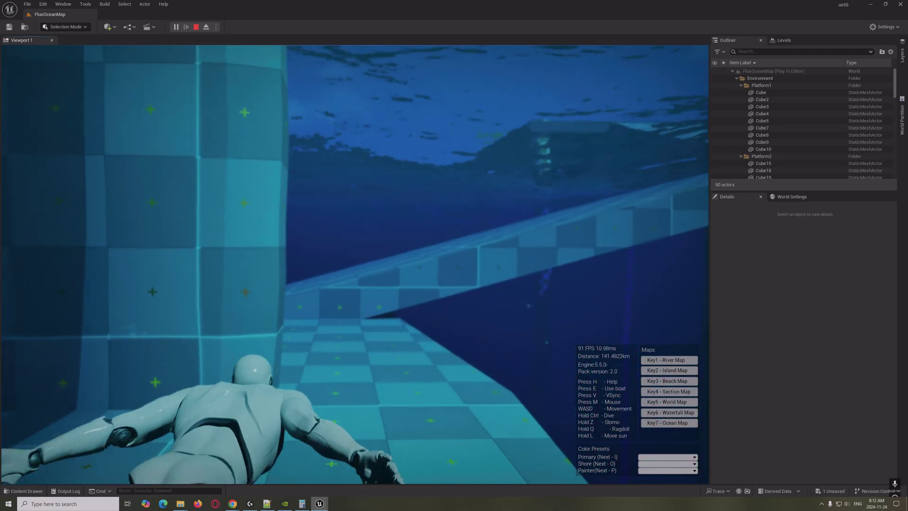
{"action": "key", "text": "w"}
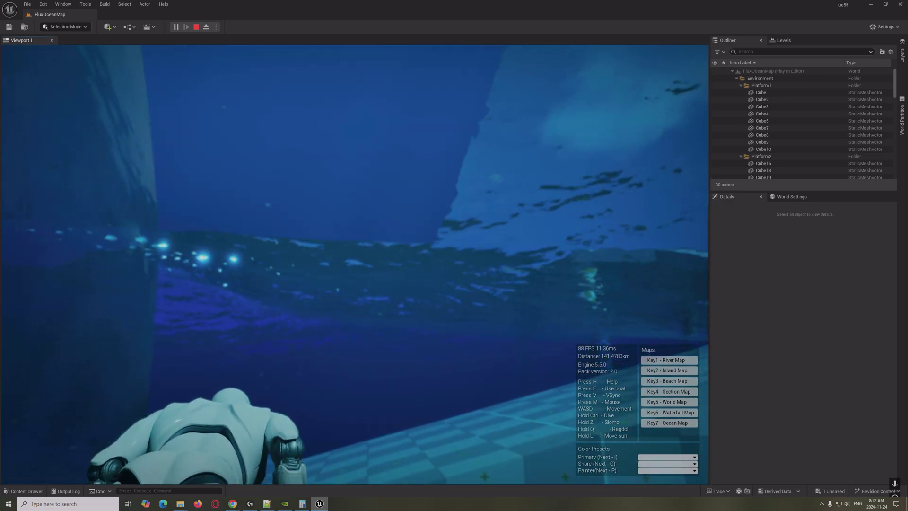
{"action": "key", "text": "w"}
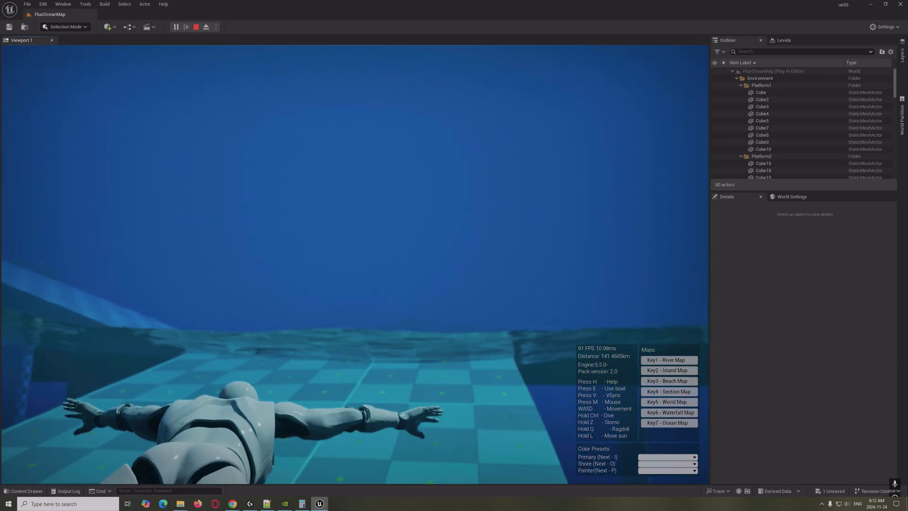
{"action": "key", "text": "w"}
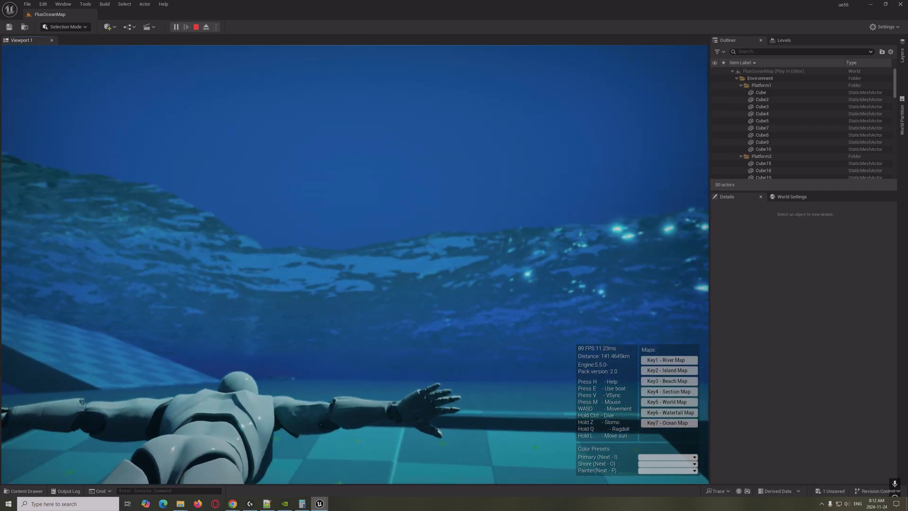
{"action": "key", "text": "w"}
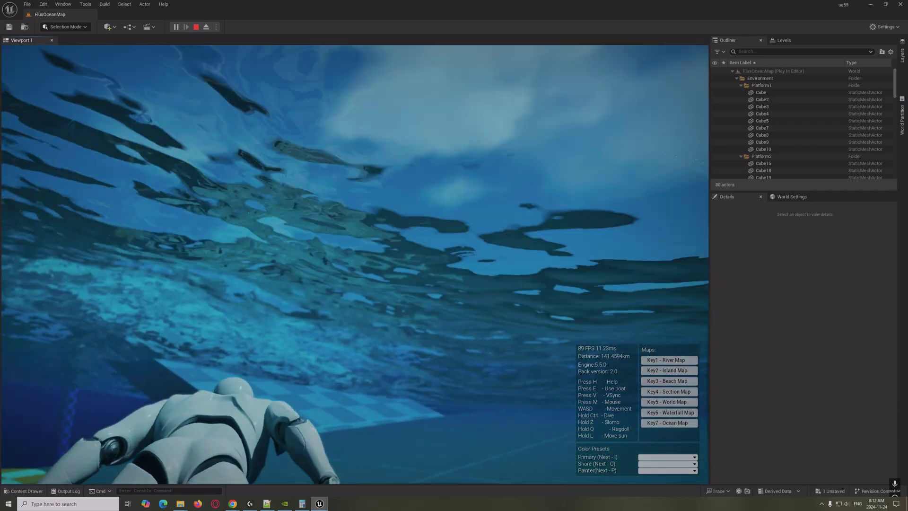
- Bring the character out of the water and up the ramp, crossing the upper deck to the teleport pad beside the sign
{"action": "key", "text": "w"}
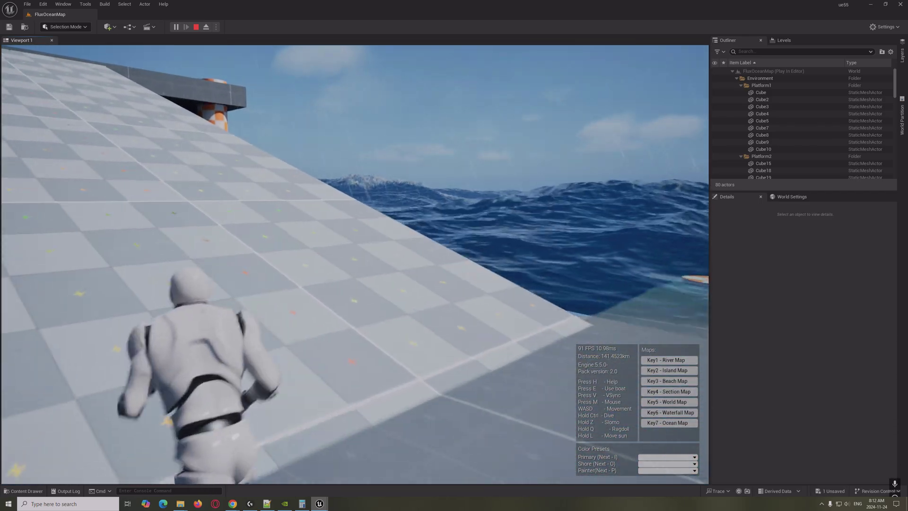
{"action": "key", "text": "w"}
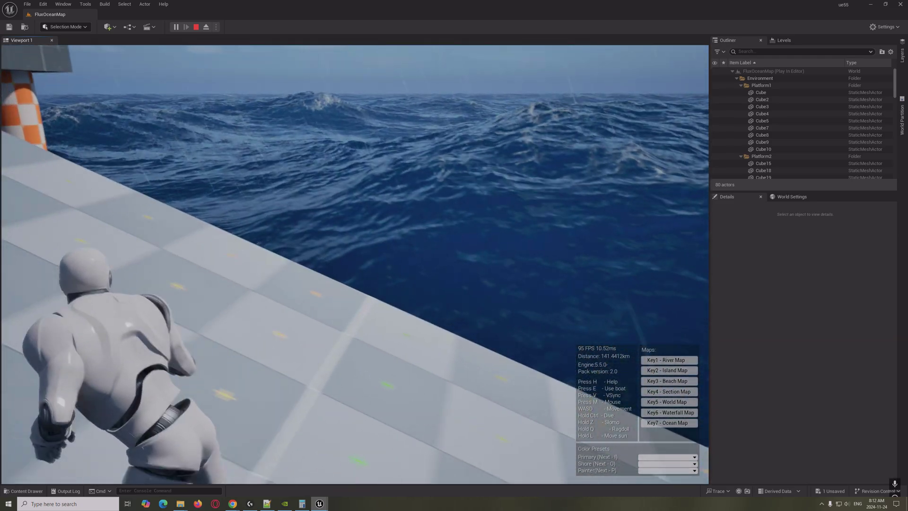
{"action": "key", "text": "w"}
{"action": "key", "text": "space"}
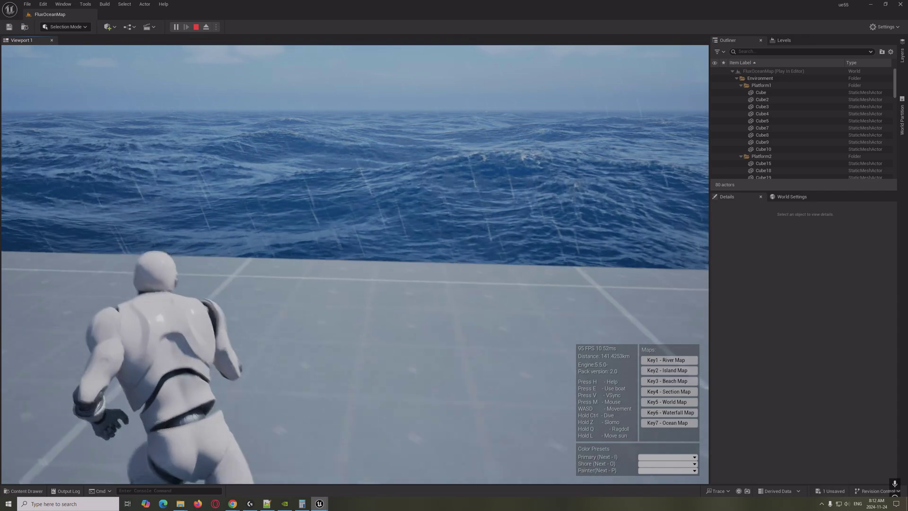
{"action": "key", "text": "w"}
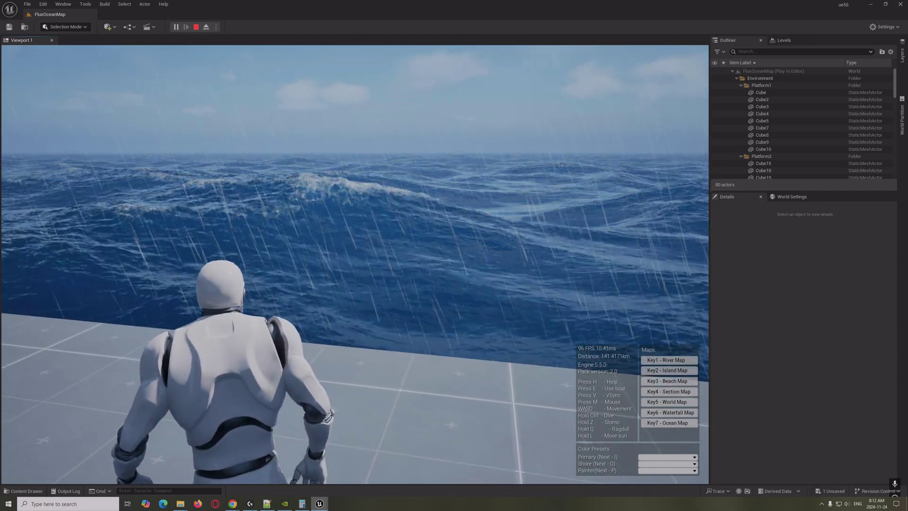
{"action": "key", "text": "w"}
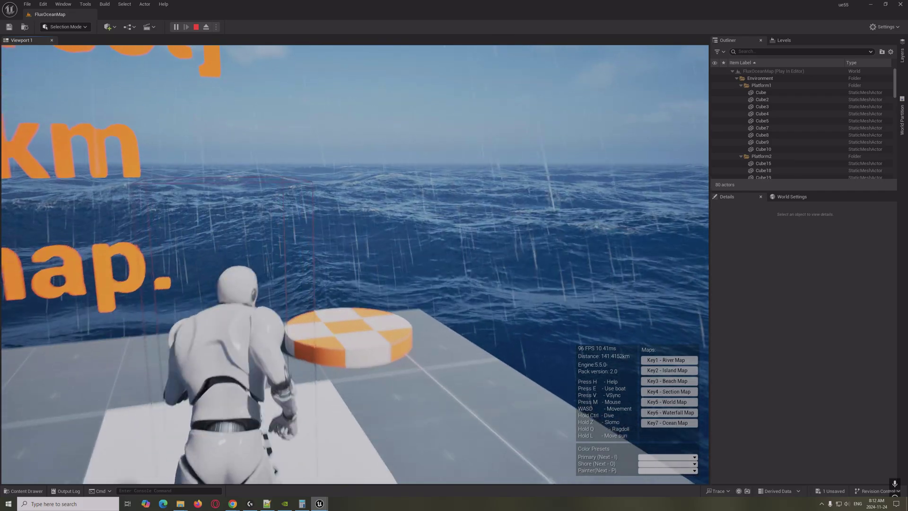
- Teleport the character back to the central platform and run across it toward the teleport pad at its corner
{"action": "key", "text": "w"}
{"action": "key", "text": "w"}
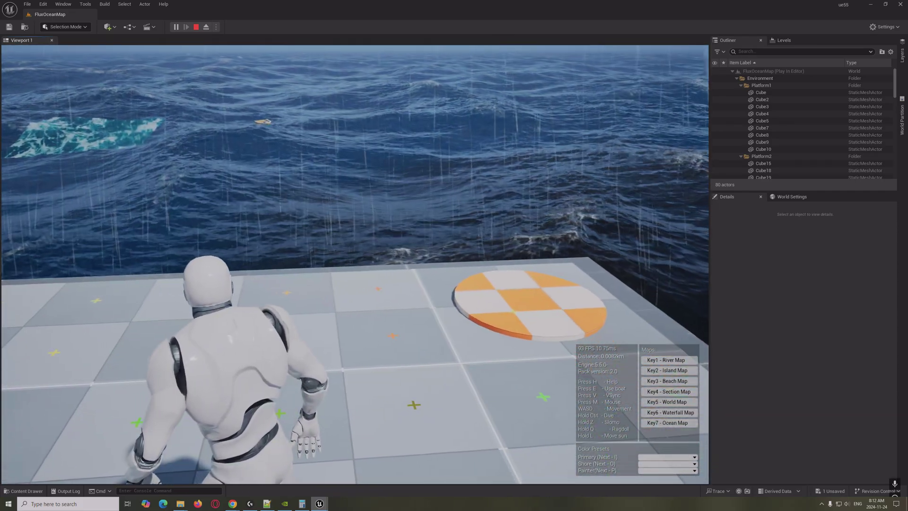
{"action": "key", "text": "w"}
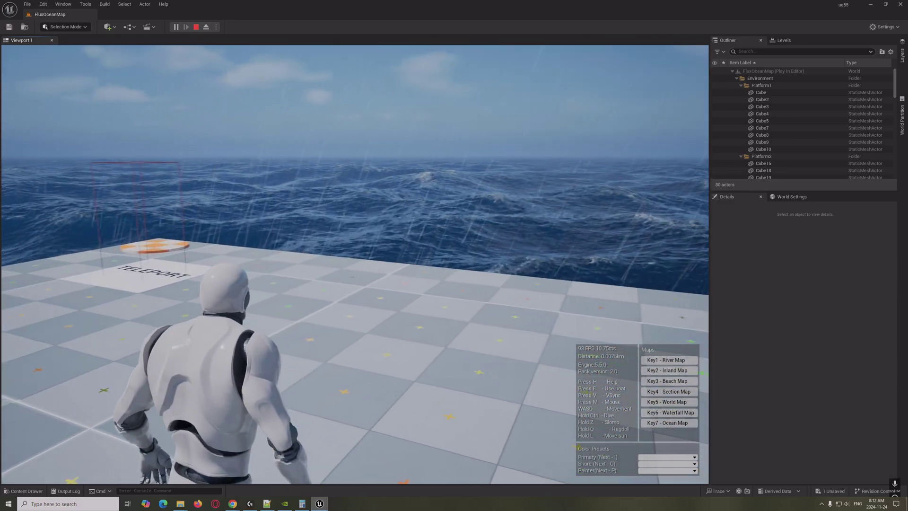
{"action": "key", "text": "w"}
{"action": "key", "text": "w"}
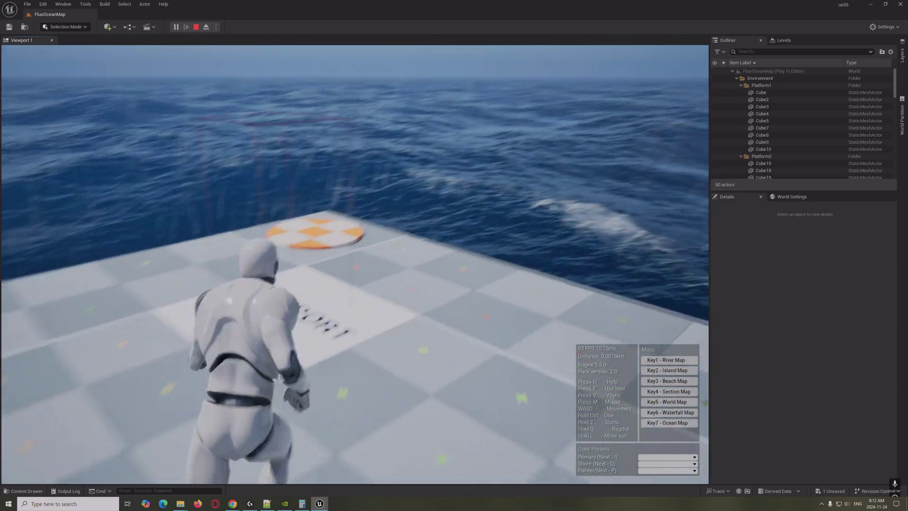